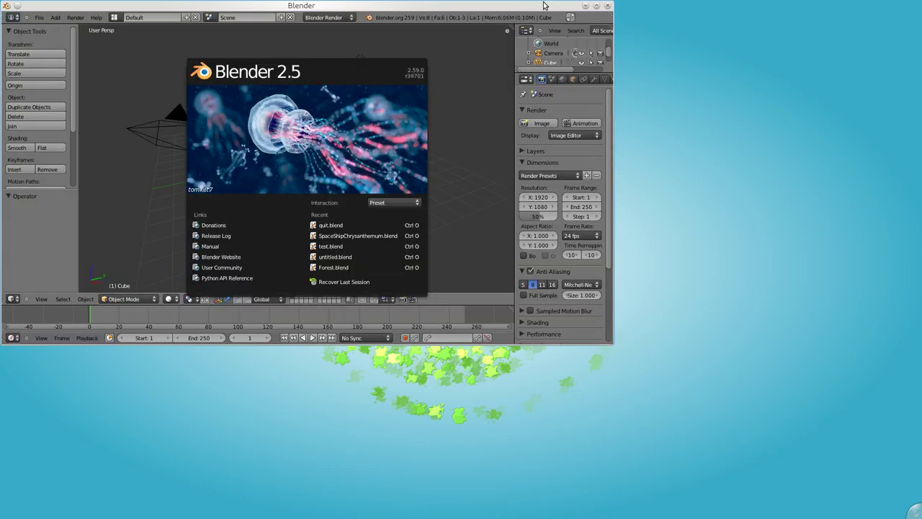
Maximize the Blender window and close the splash screen to reveal the default cube scene
double_click(544, 8)
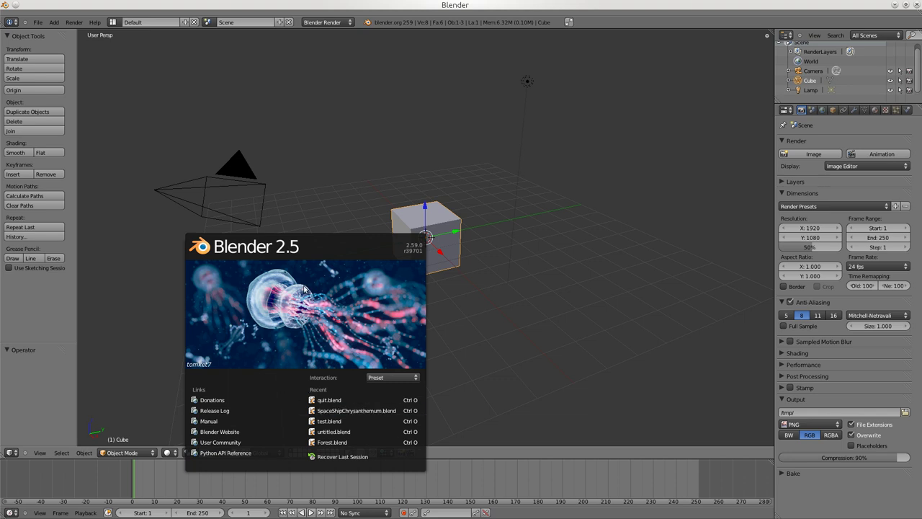
click(350, 156)
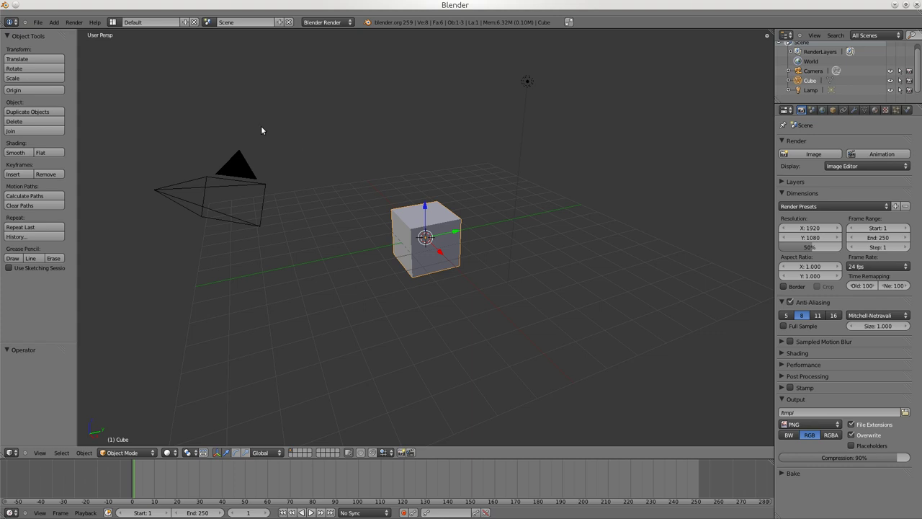
click(41, 25)
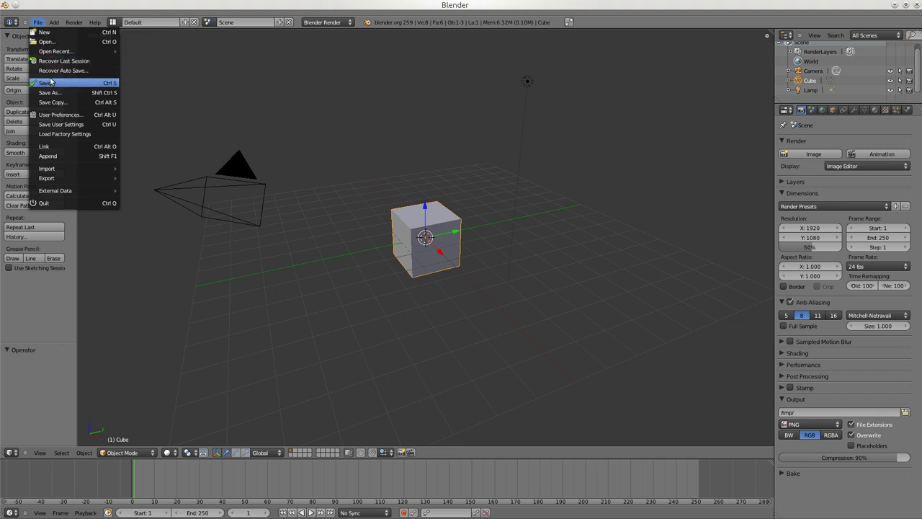
In User Preferences, set the Editing tab's Undo Steps from 32 to 64
click(74, 113)
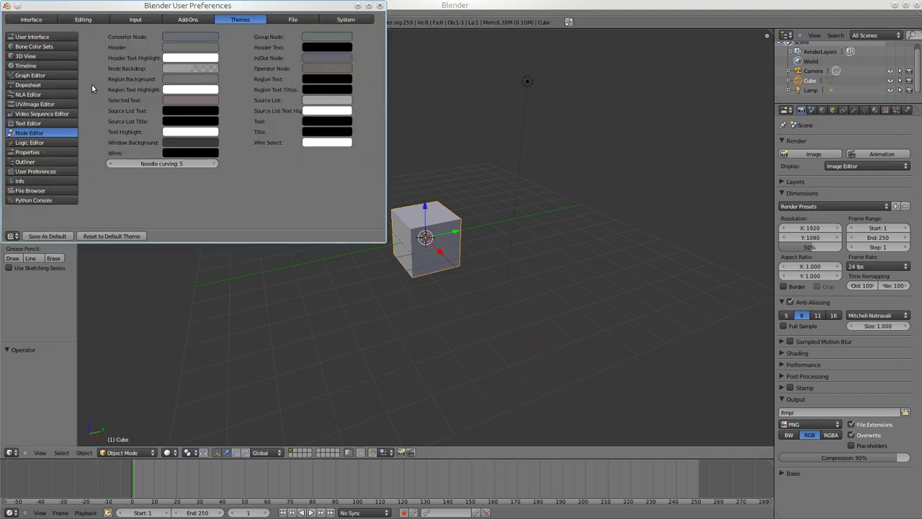
click(48, 20)
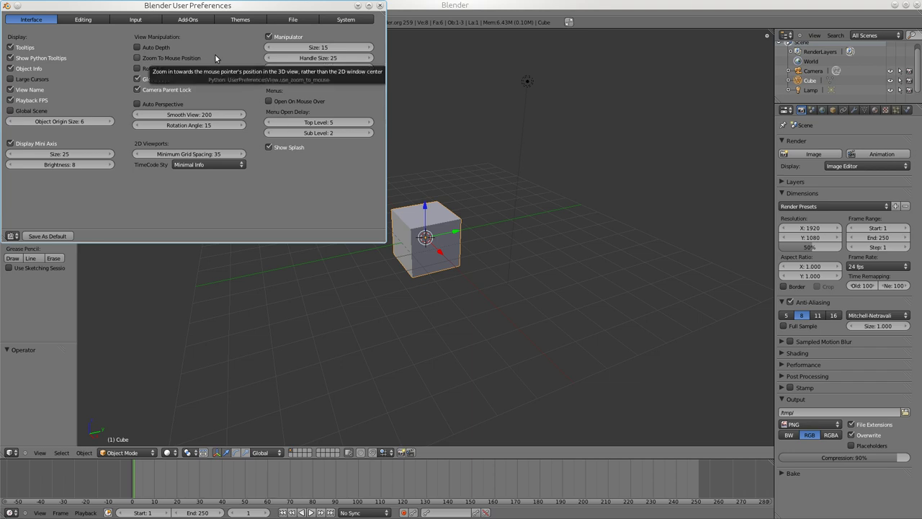
click(85, 20)
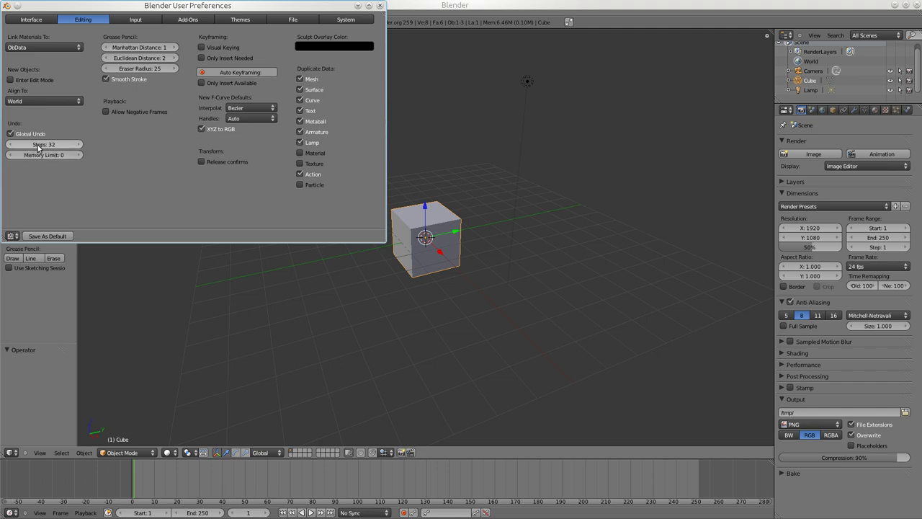
drag(25, 150, 180, 150)
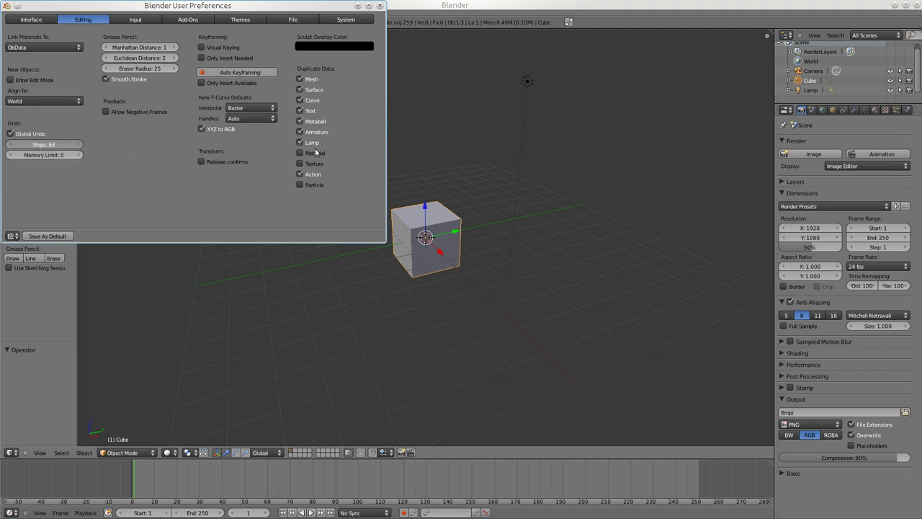
drag(315, 148, 314, 148)
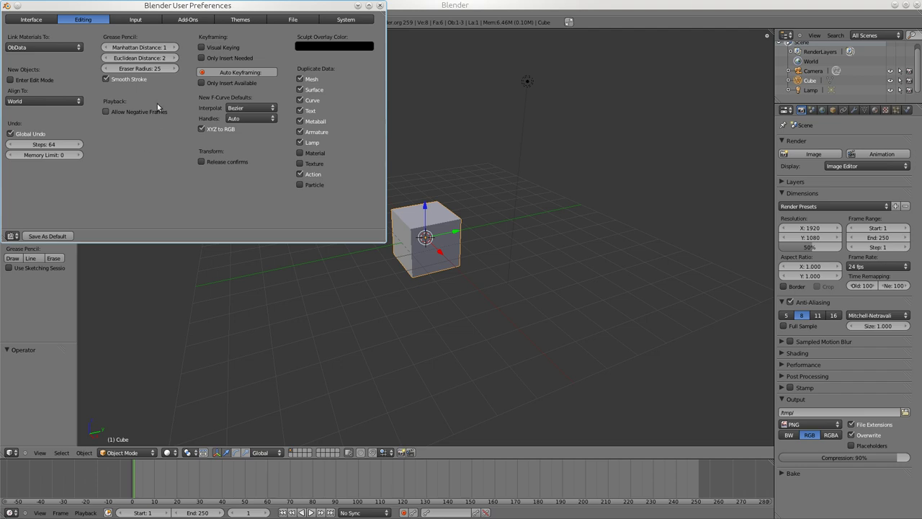
click(136, 20)
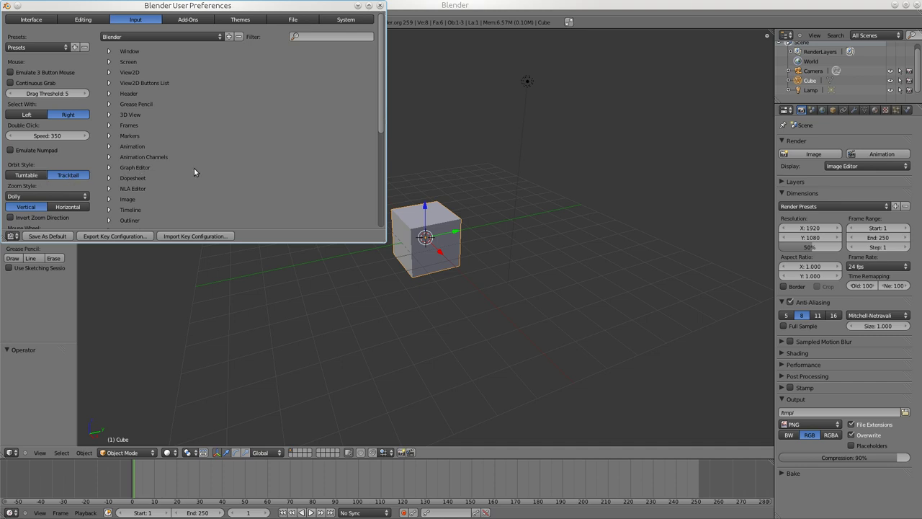
Scroll through the Input keymaps and expand, then collapse, the Window keymap
scroll(194, 170, down, 4)
scroll(194, 167, down, 4)
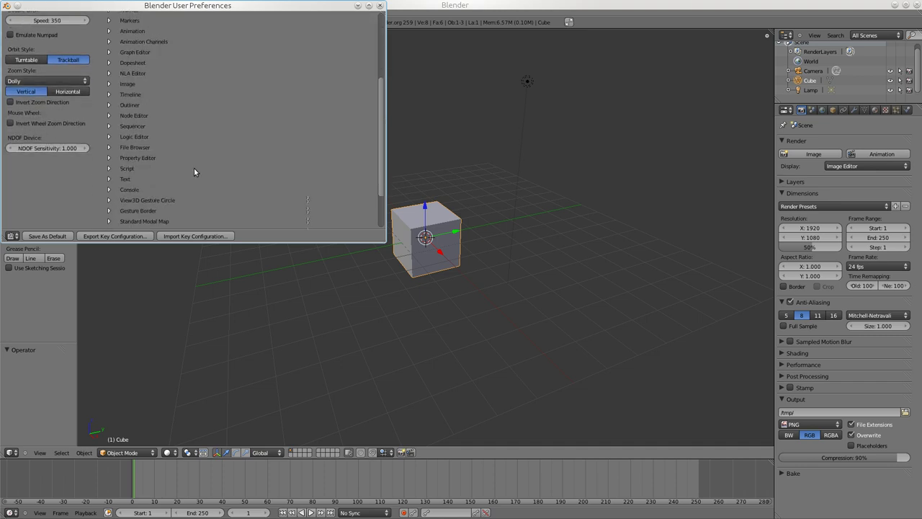
scroll(193, 168, up, 5)
scroll(194, 168, up, 3)
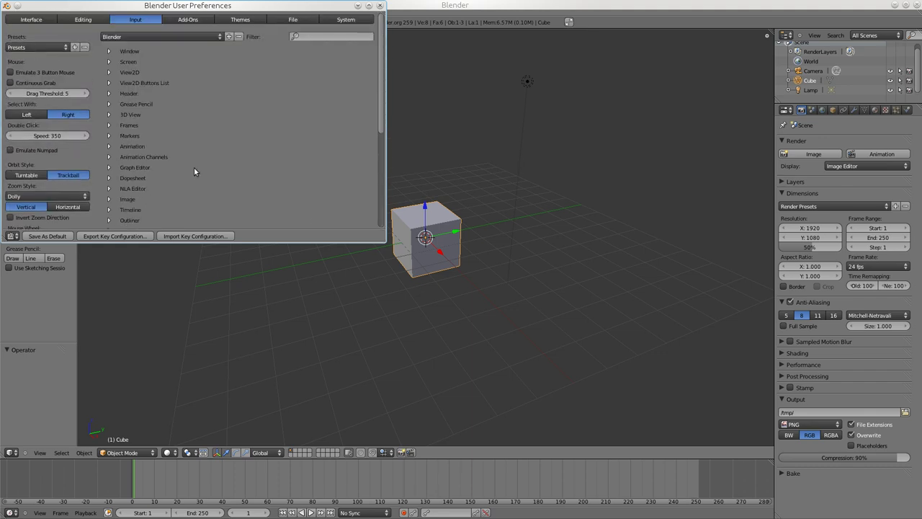
click(109, 52)
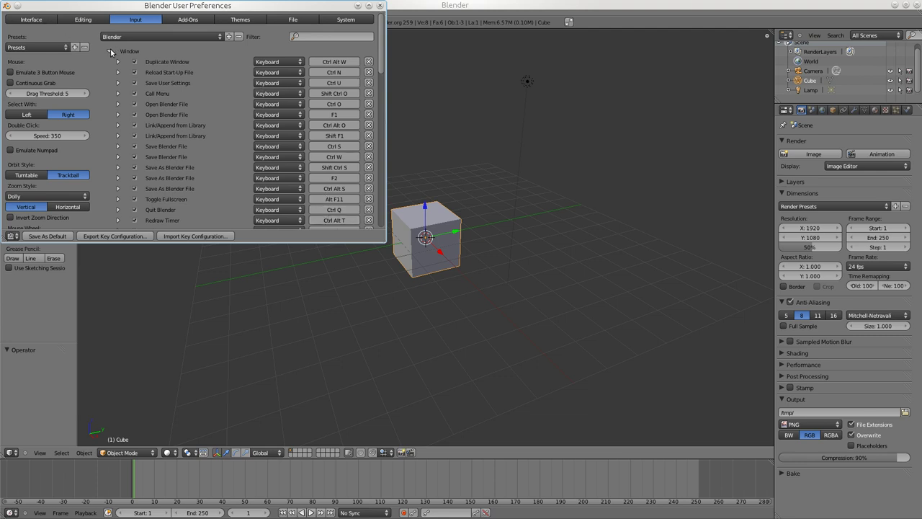
click(110, 52)
Browse the Add-Ons list, then bring up the Node Editor theme colour settings
click(176, 22)
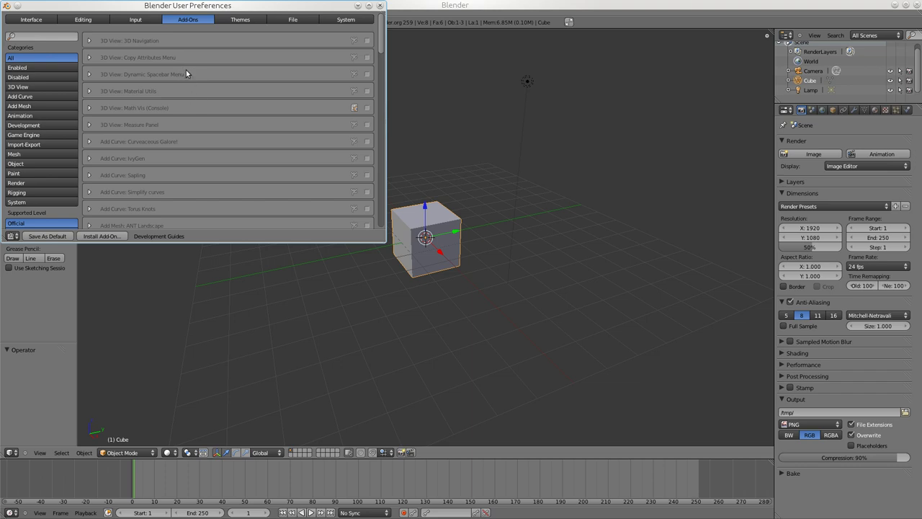
scroll(173, 87, down, 15)
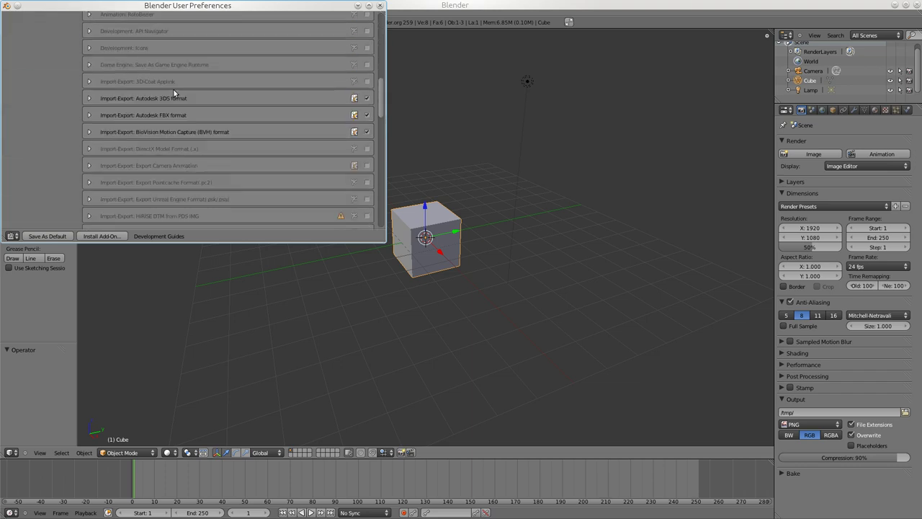
scroll(174, 89, down, 15)
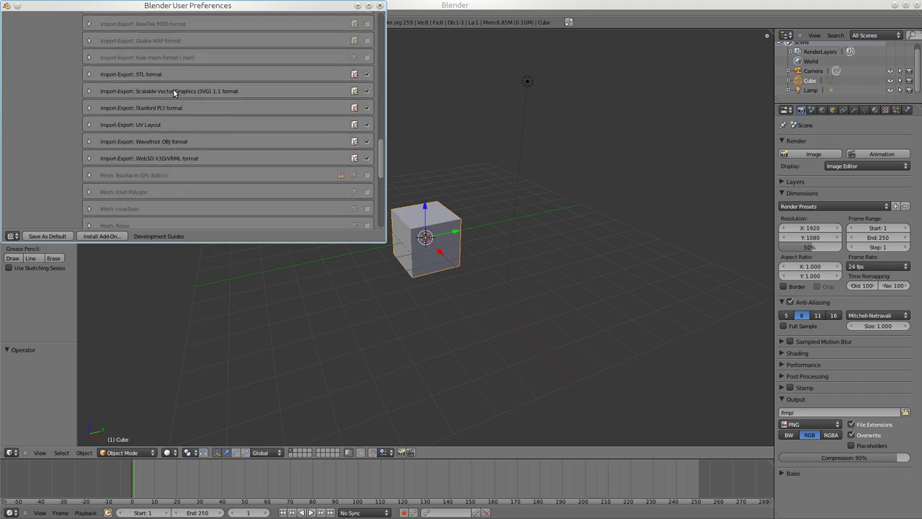
scroll(173, 91, down, 15)
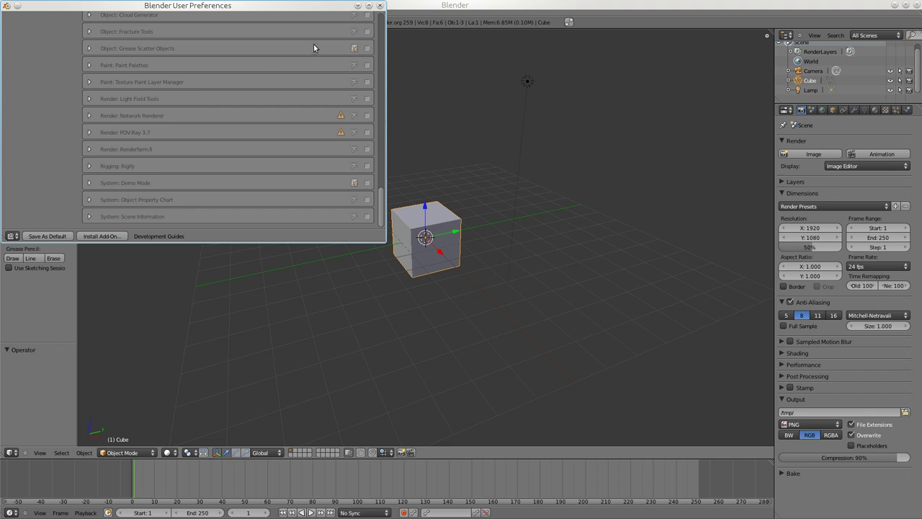
click(381, 20)
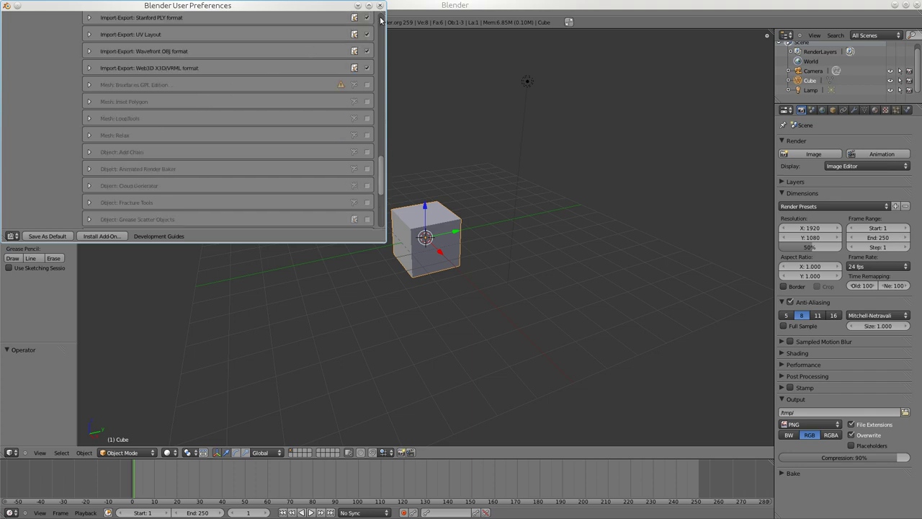
scroll(381, 20, up, 15)
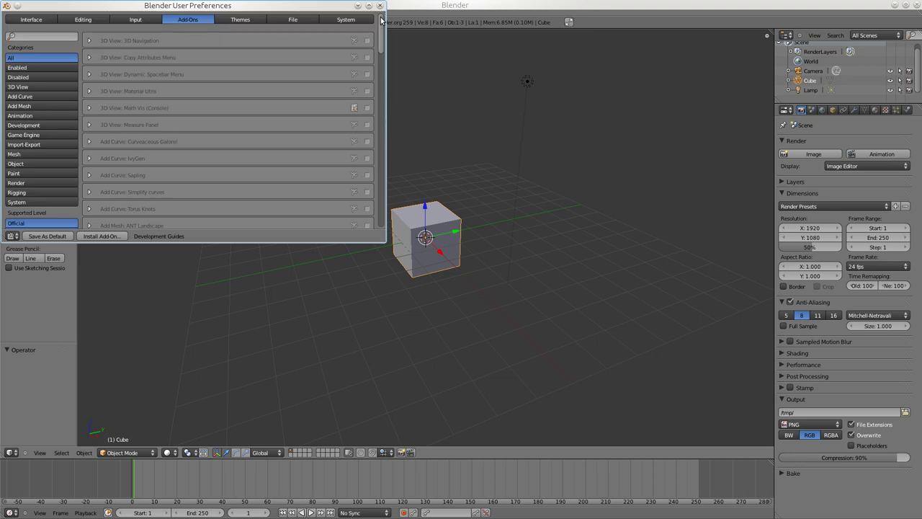
click(240, 20)
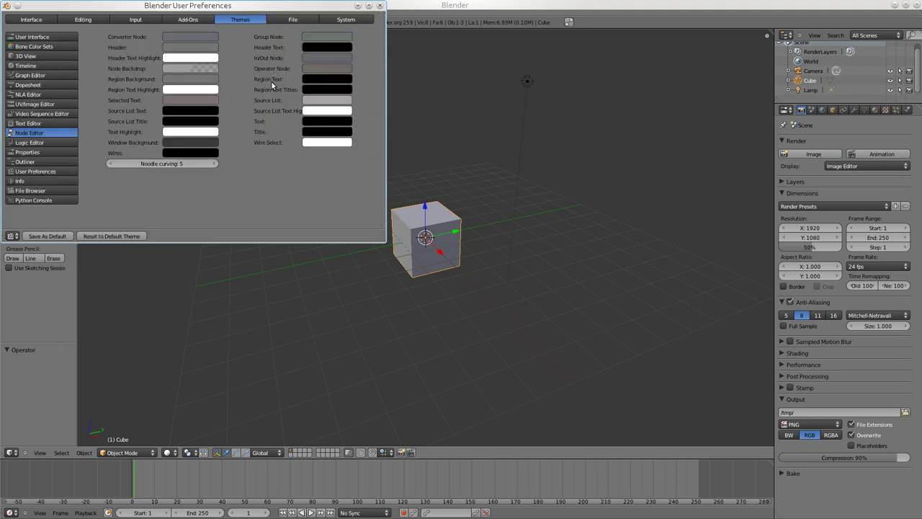
Review the File tab's Animation Player presets and the System settings, then close User Preferences
click(293, 19)
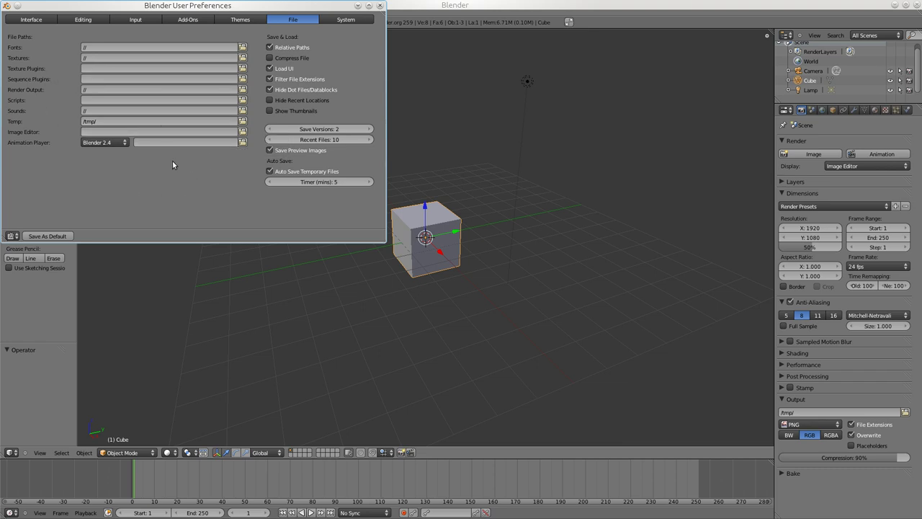
click(125, 142)
click(346, 19)
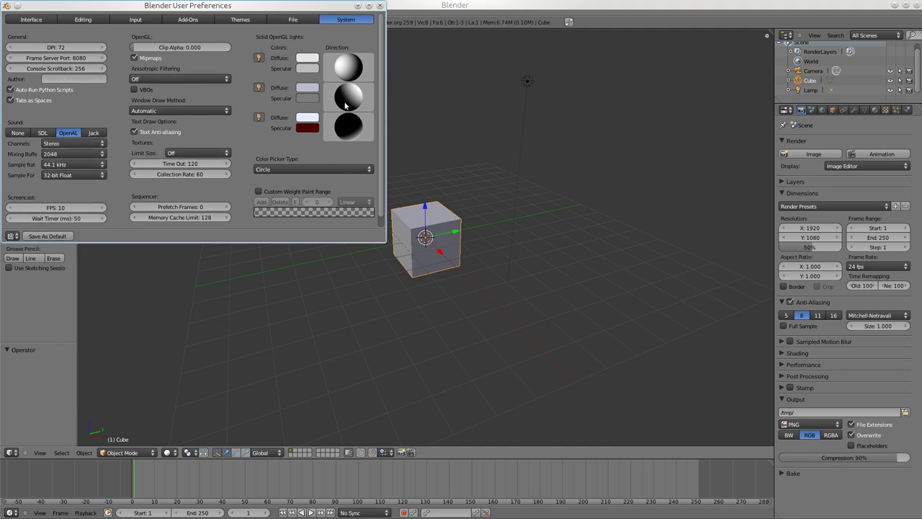
click(380, 5)
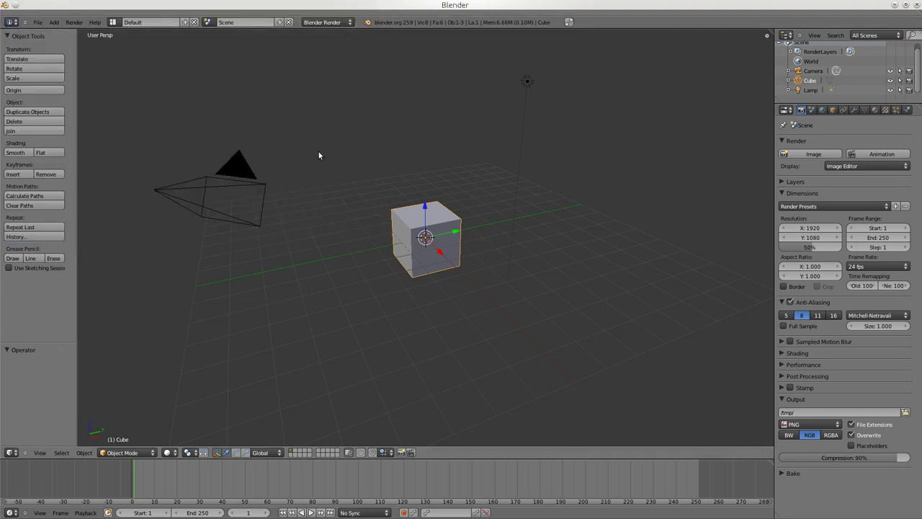
Store the changed preferences as defaults with File > Save User Settings
click(37, 23)
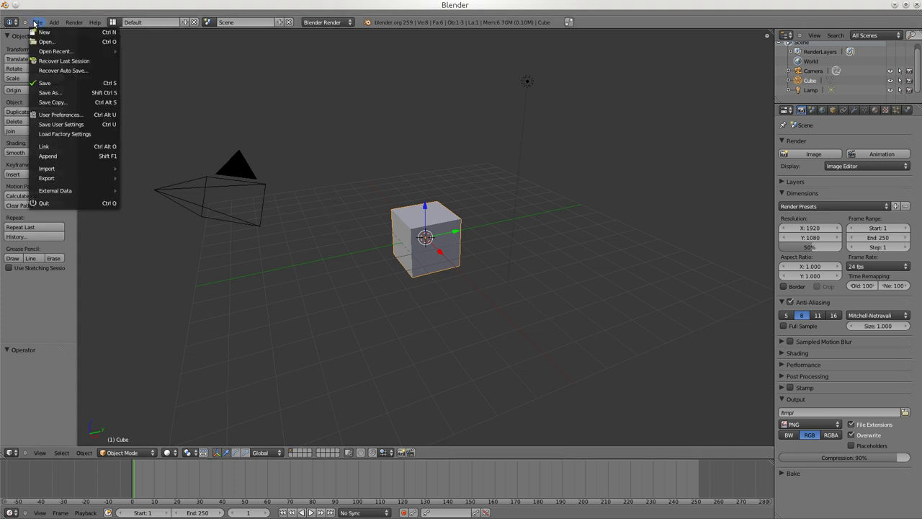
click(64, 125)
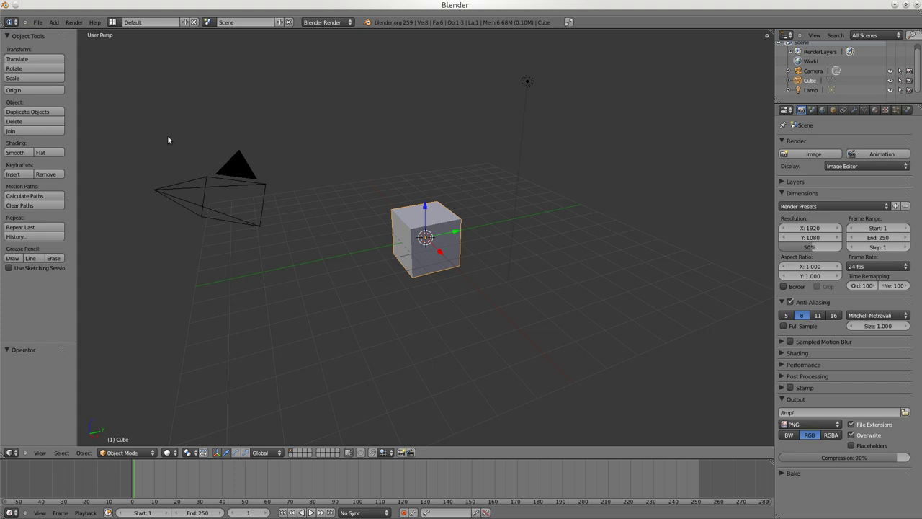
Select the lamp, camera and cube in turn, then switch off the transform manipulator
right_click(528, 82)
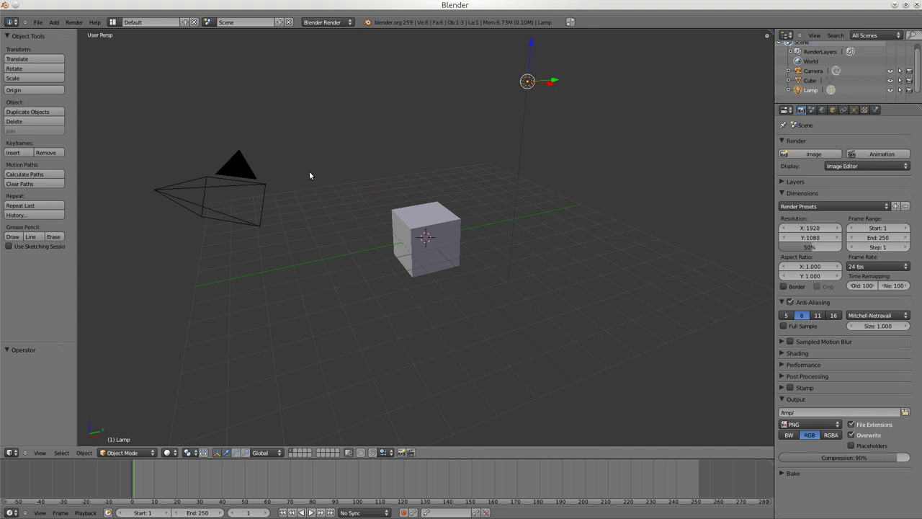
right_click(207, 191)
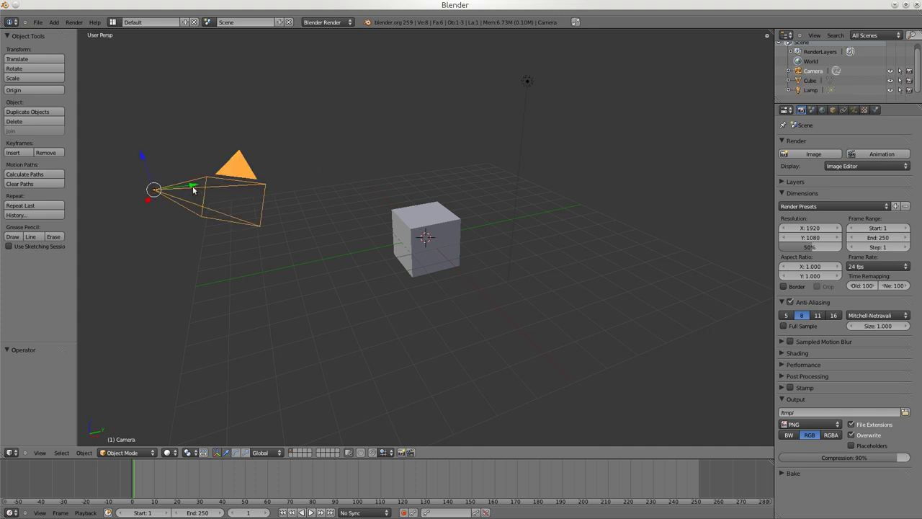
right_click(425, 223)
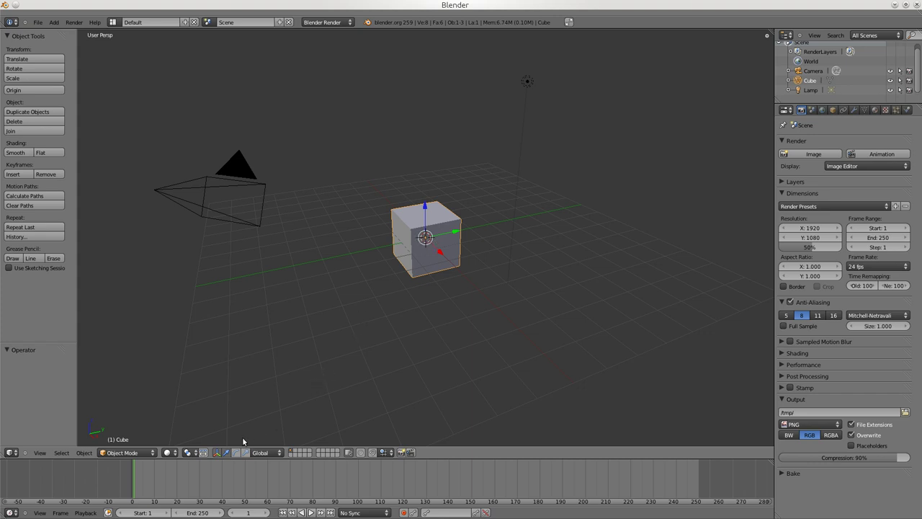
click(217, 452)
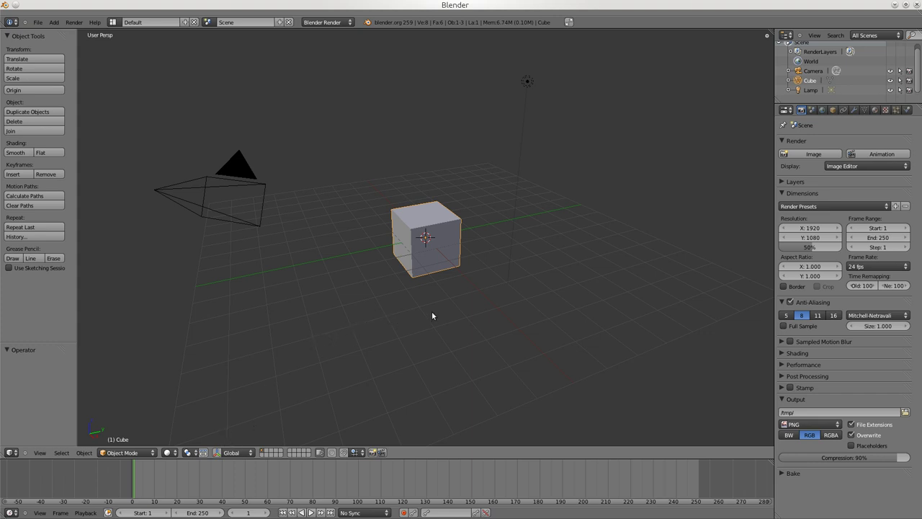
From the top view, toggle orthographic and perspective projection, then zoom and orbit to an angle
key(KP_7)
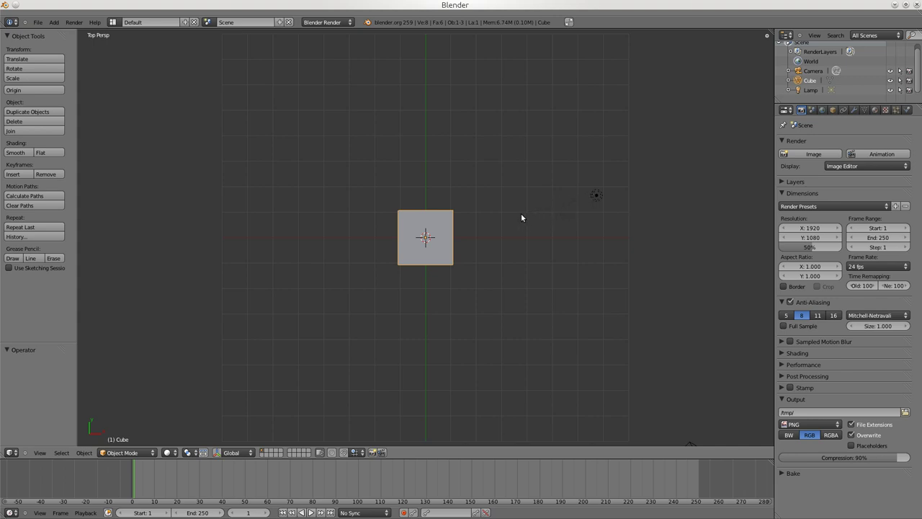
key(KP_5)
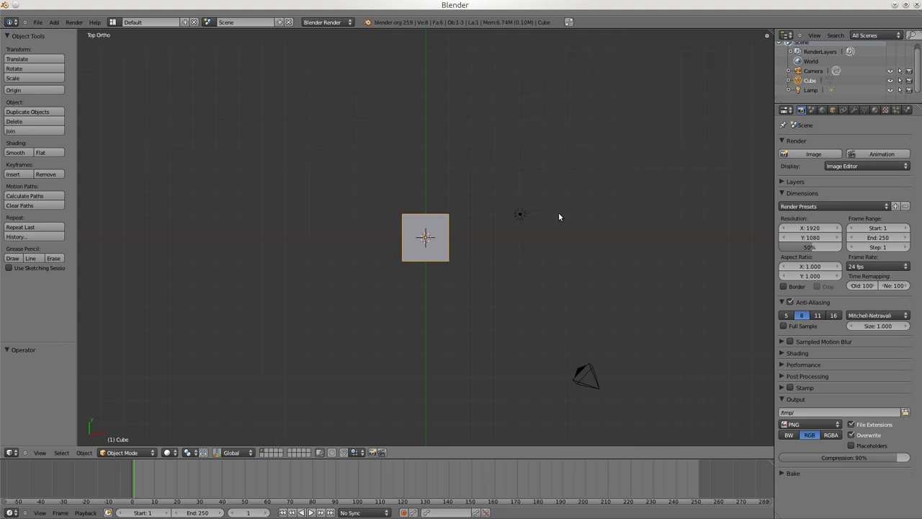
key(KP_5)
key(KP_5)
key(KP_5)
key(KP_5)
key(KP_5)
scroll(557, 216, down, 4)
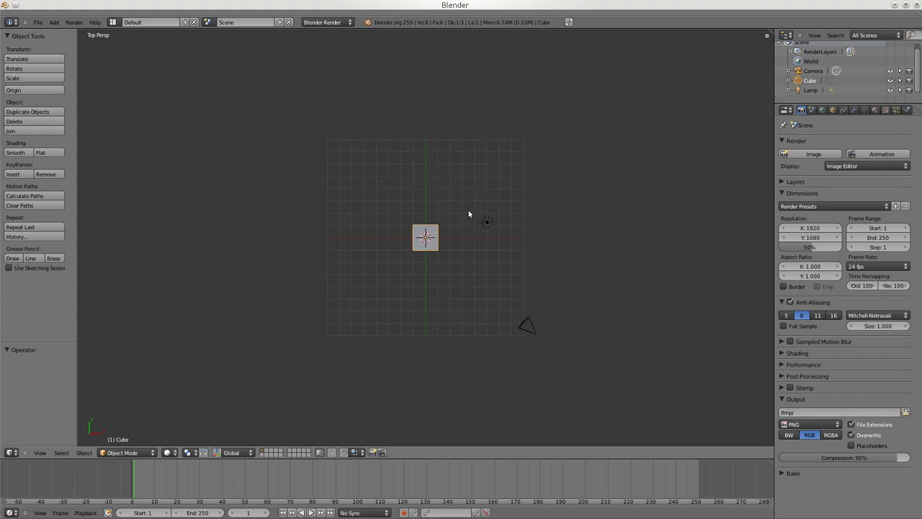
middle_drag(464, 180, 440, 247)
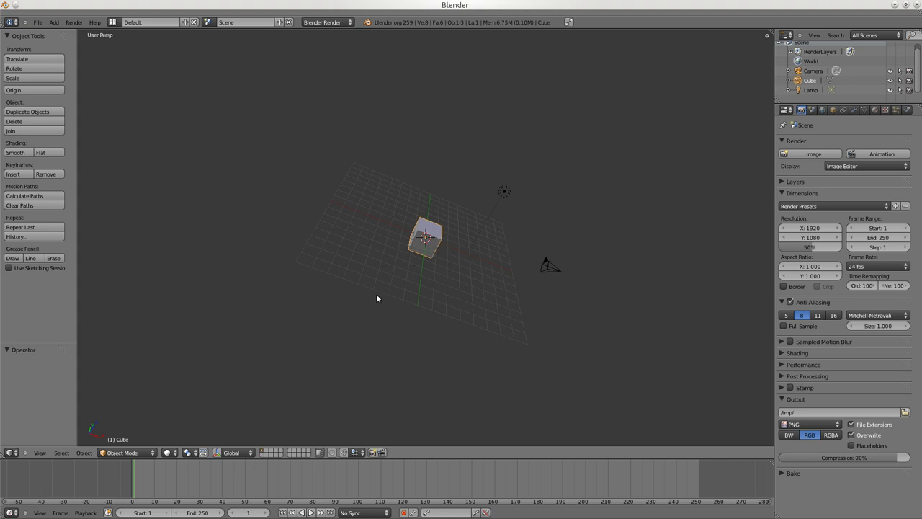
Start a free move of the cube and cancel it, then switch to top and front views
key(g)
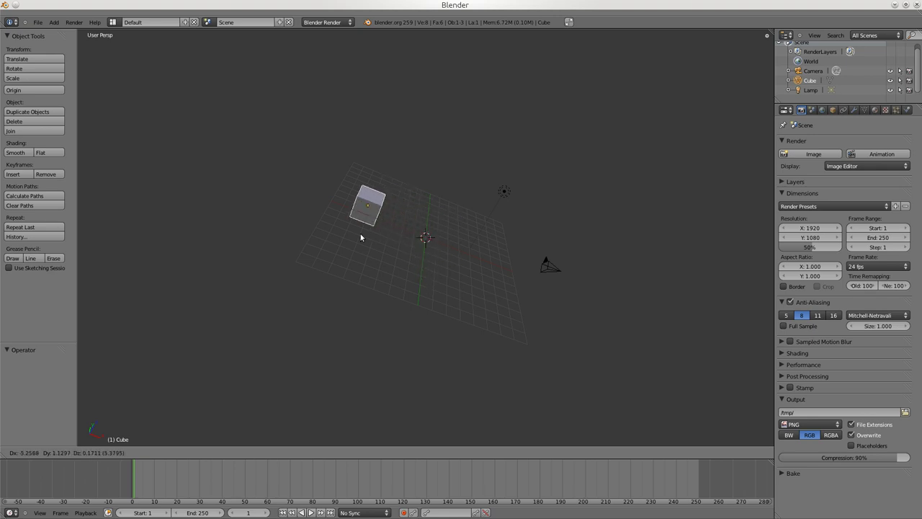
right_click(411, 253)
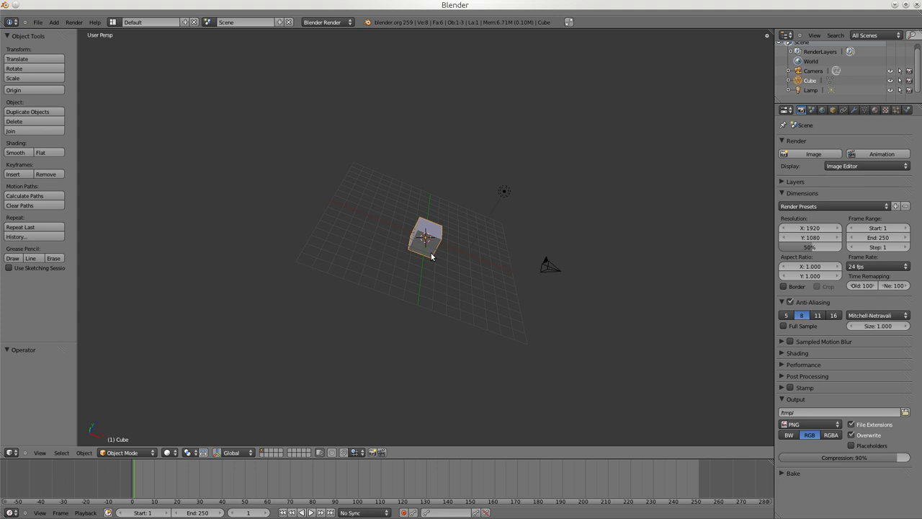
key(KP_7)
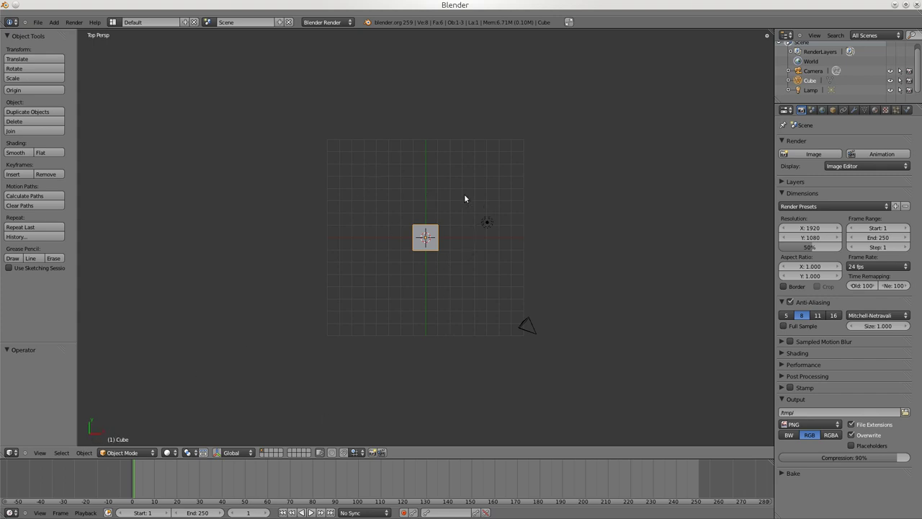
key(KP_1)
Check the scene from the right, left and back views with the numpad
key(KP_3)
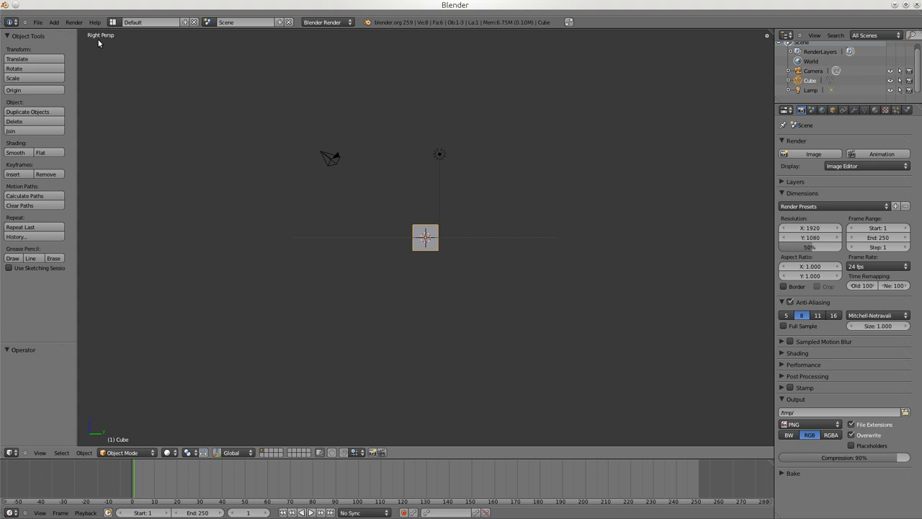
key(KP_4)
key(KP_3)
key(KP_4)
key(ctrl+KP_3)
key(ctrl+KP_1)
key(ctrl+KP_3)
key(ctrl+KP_1)
Orbit to a three-quarter angle, look through the camera, then settle on a tilted perspective
key(KP_8)
key(KP_8)
key(KP_8)
key(KP_8)
key(KP_8)
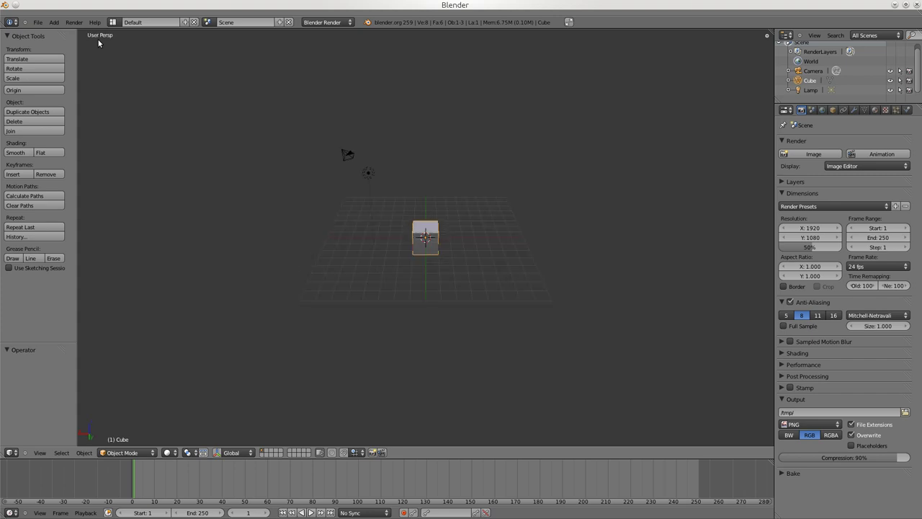
key(KP_4)
key(KP_4)
key(KP_4)
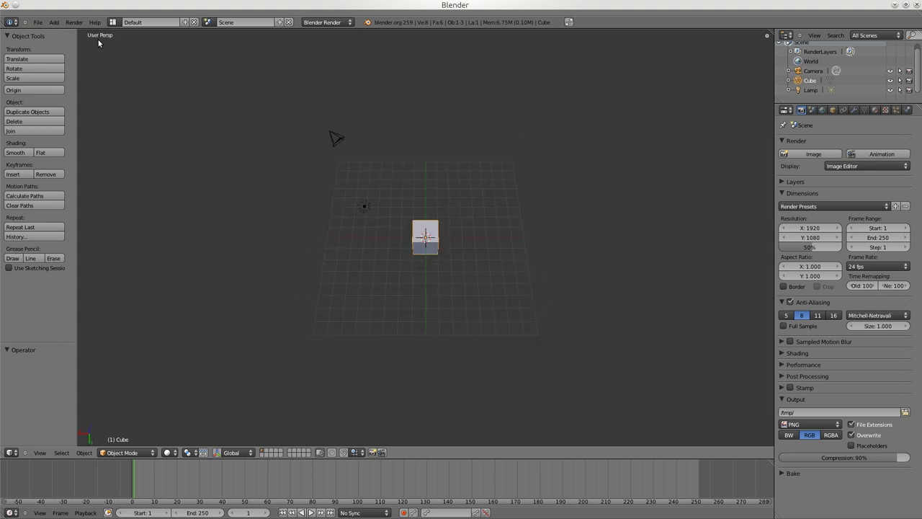
key(KP_2)
key(KP_2)
key(KP_2)
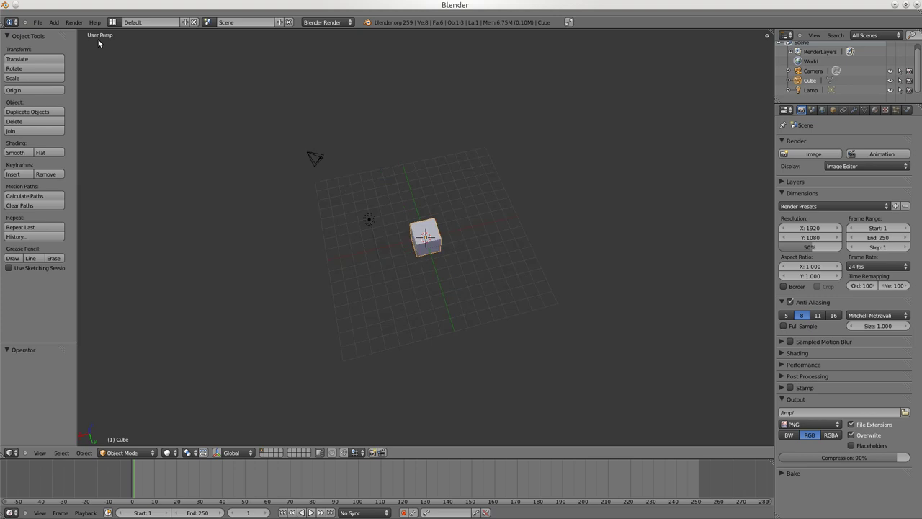
key(KP_2)
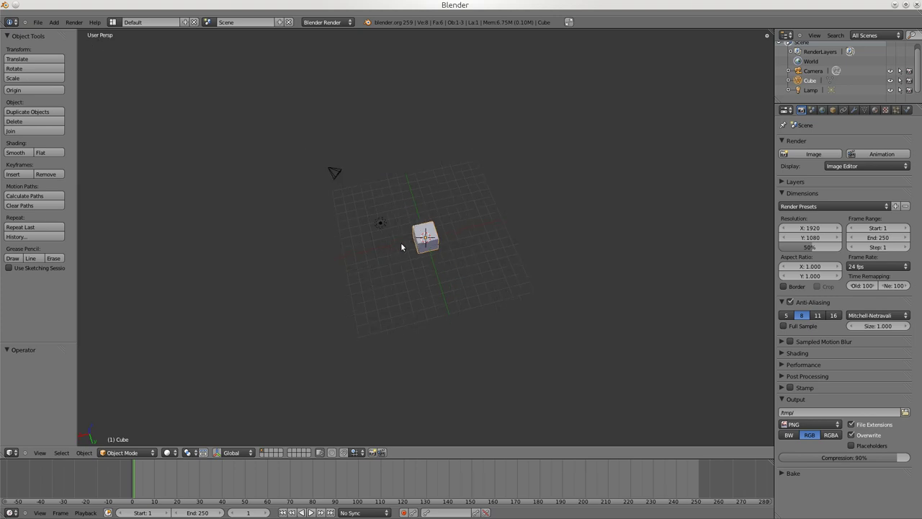
key(KP_0)
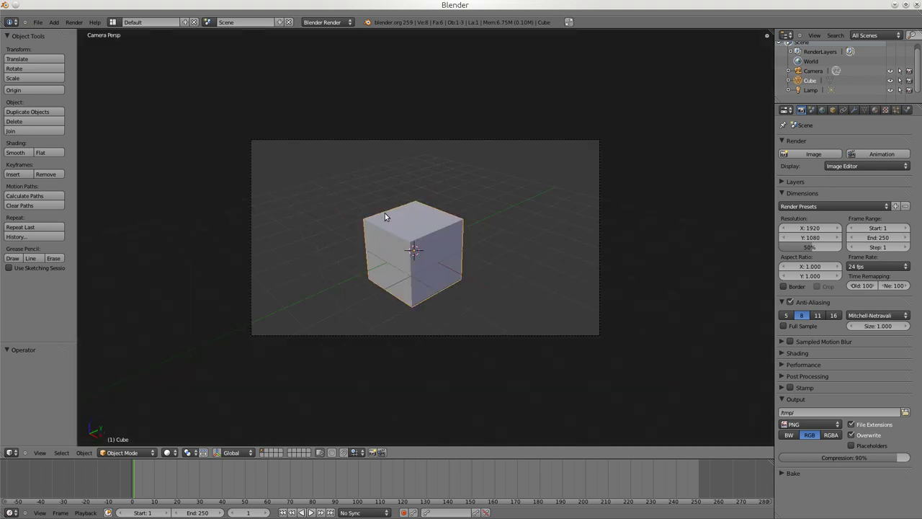
scroll(385, 213, up, 2)
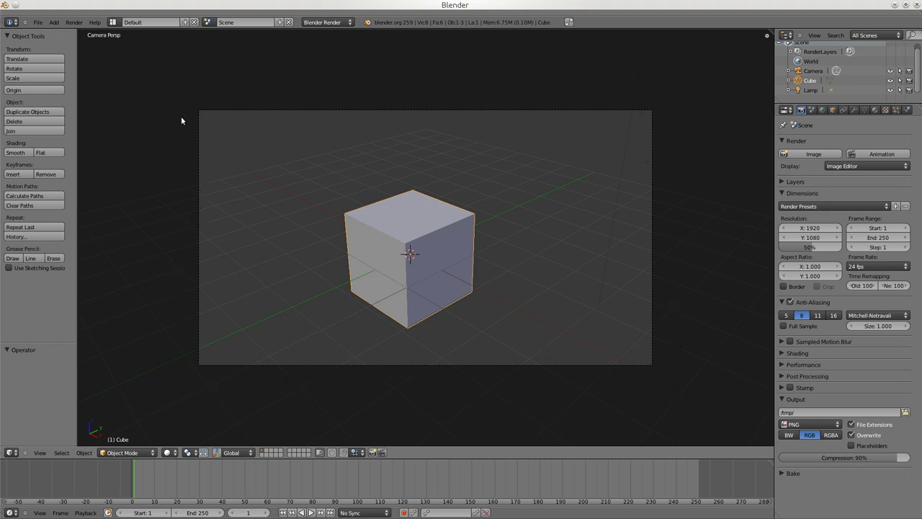
key(KP_7)
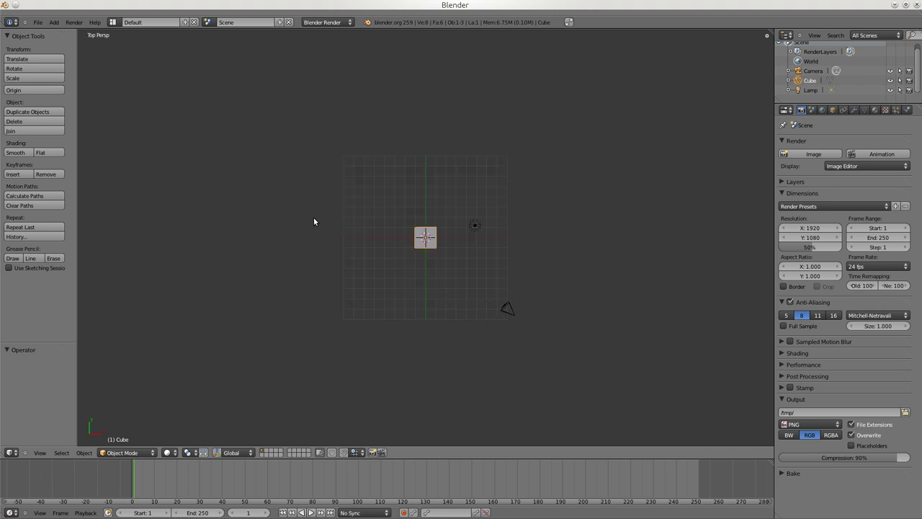
middle_drag(314, 217, 313, 217)
middle_drag(350, 192, 302, 211)
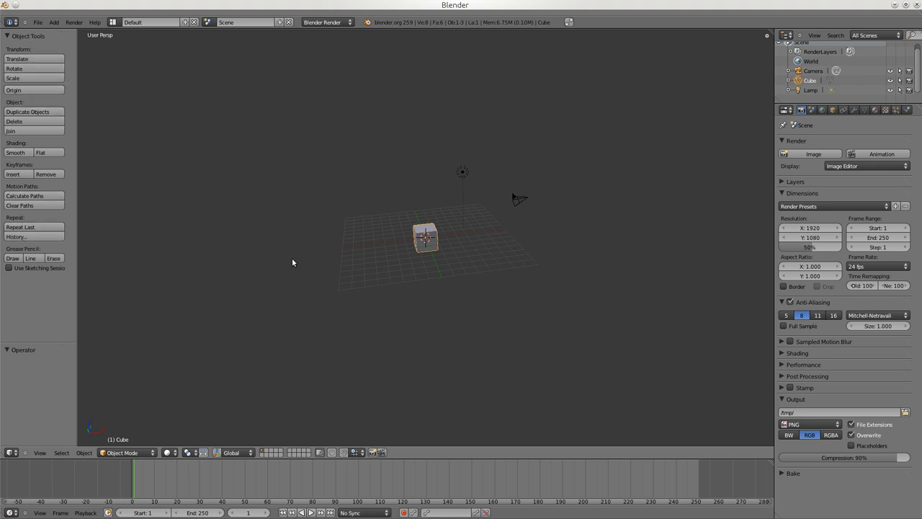
Show the cube's Transform panel: location 0, rotation 0°, scale 1, dimensions 2, beside the tool shelf
key(n)
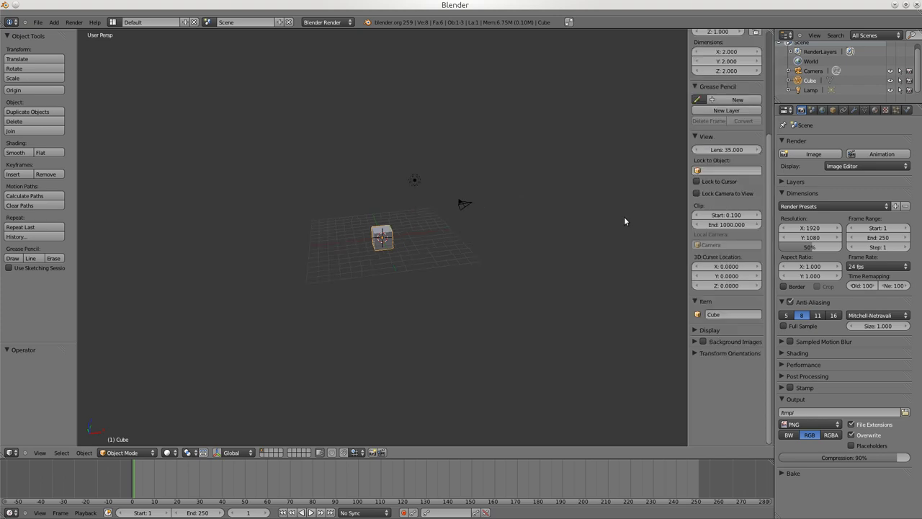
key(t)
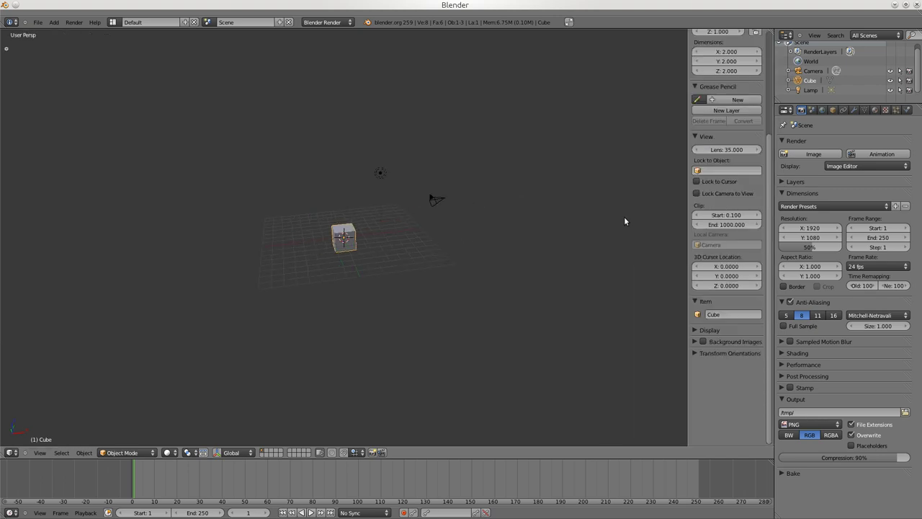
key(t)
key(n)
key(n)
scroll(732, 129, up, 5)
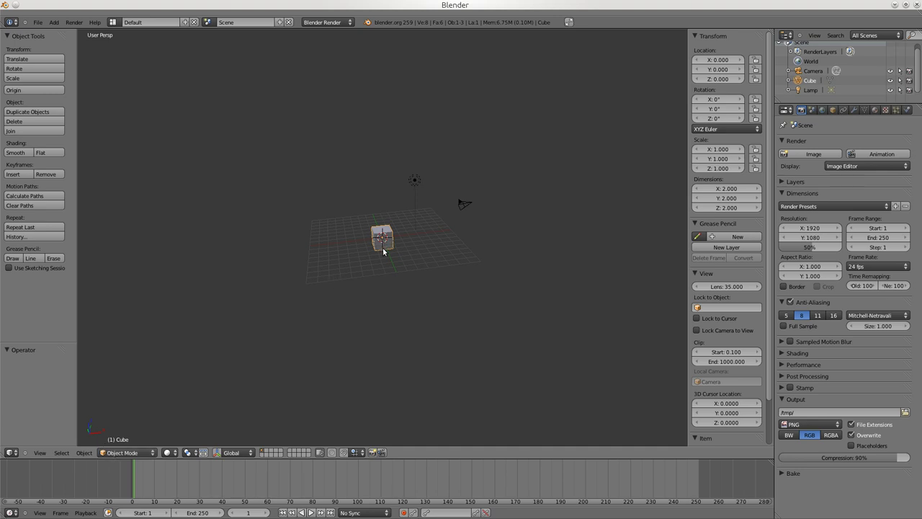
key(Tab)
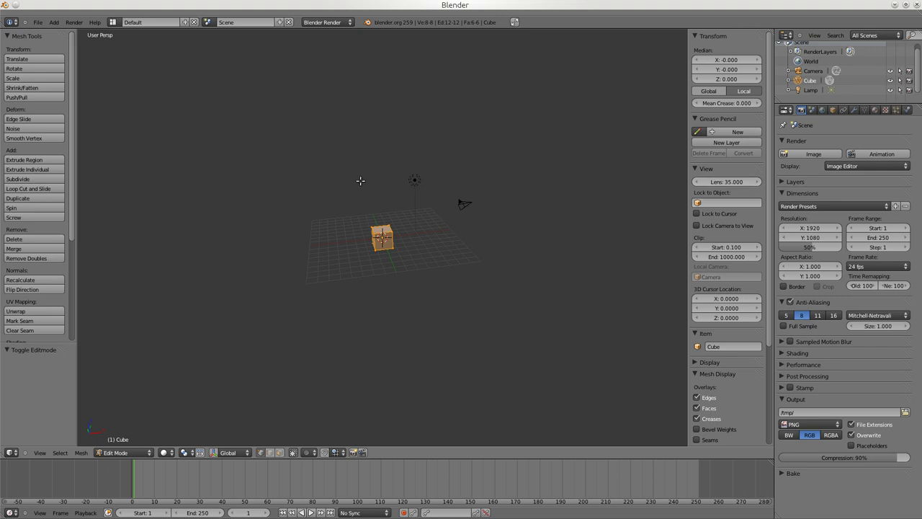
key(Tab)
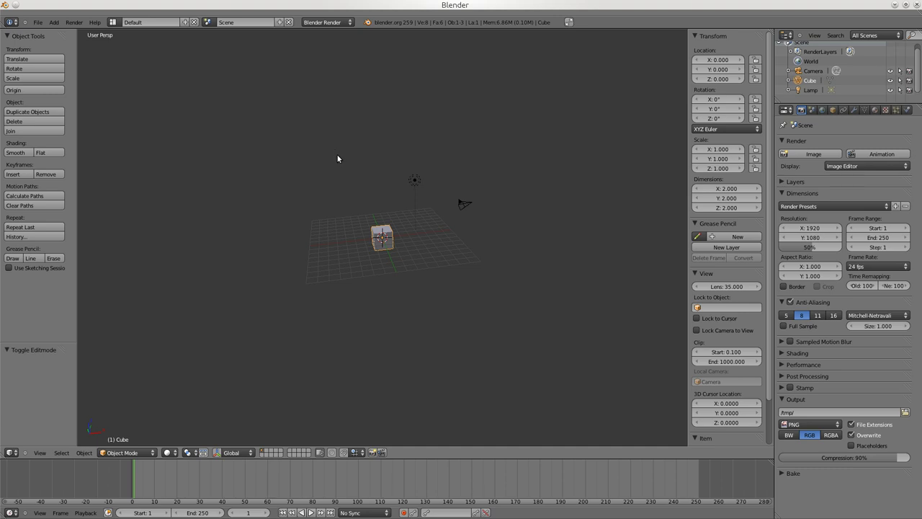
key(Tab)
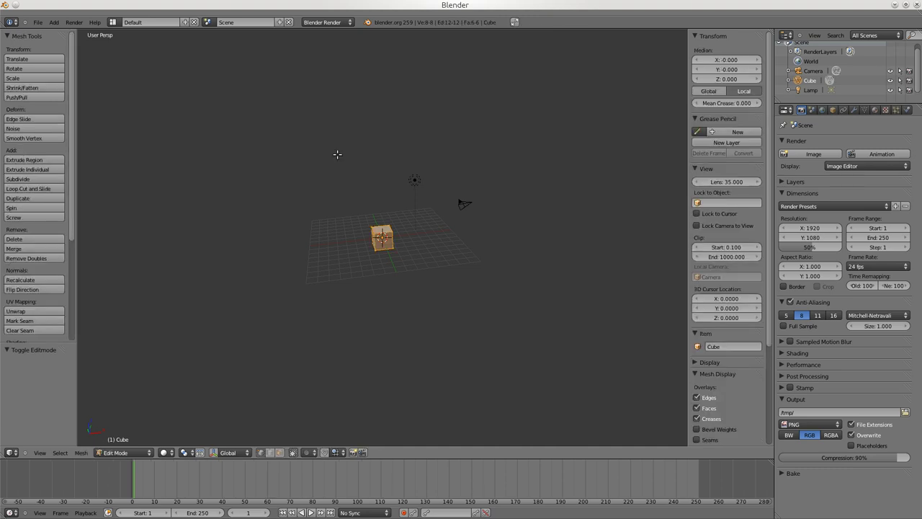
key(Tab)
key(Tab)
key(Tab)
key(Tab)
key(Tab)
key(Tab)
key(Tab)
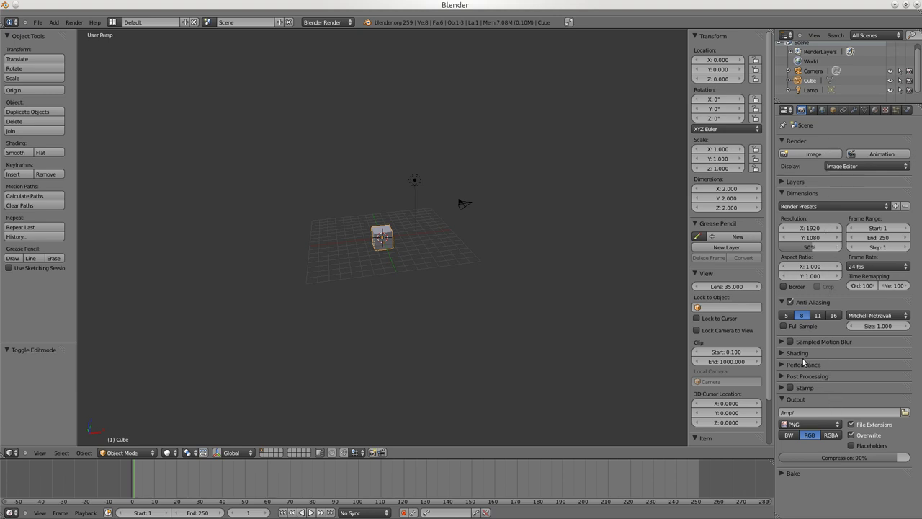
mouse_move(561, 482)
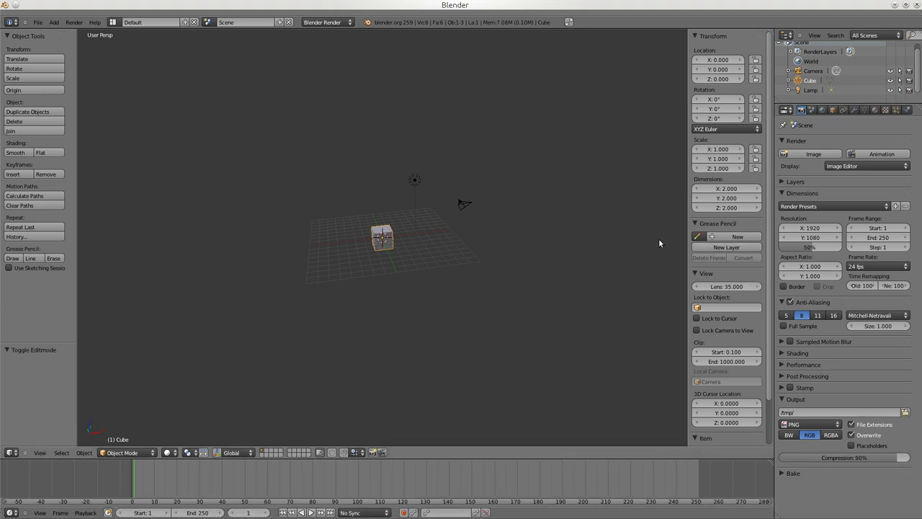
Switch through the Animation, Compositing and UV Editing screen layouts
click(114, 23)
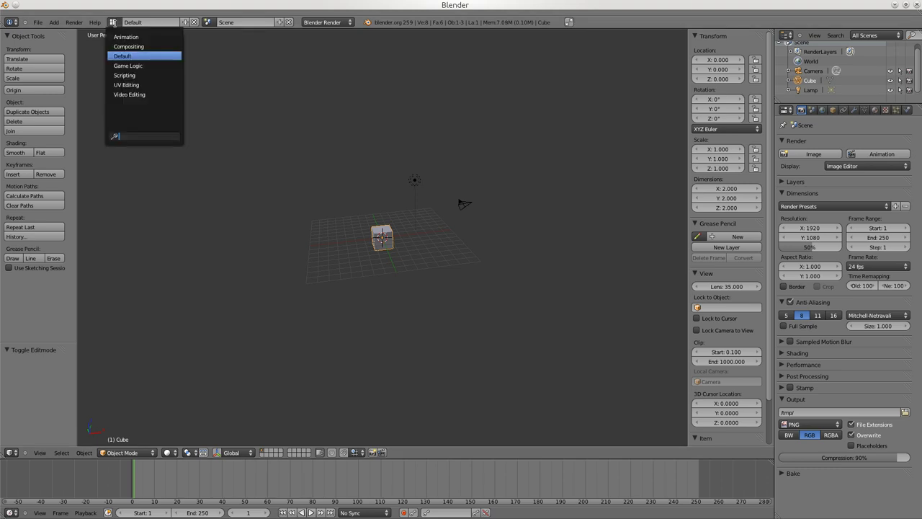
click(123, 36)
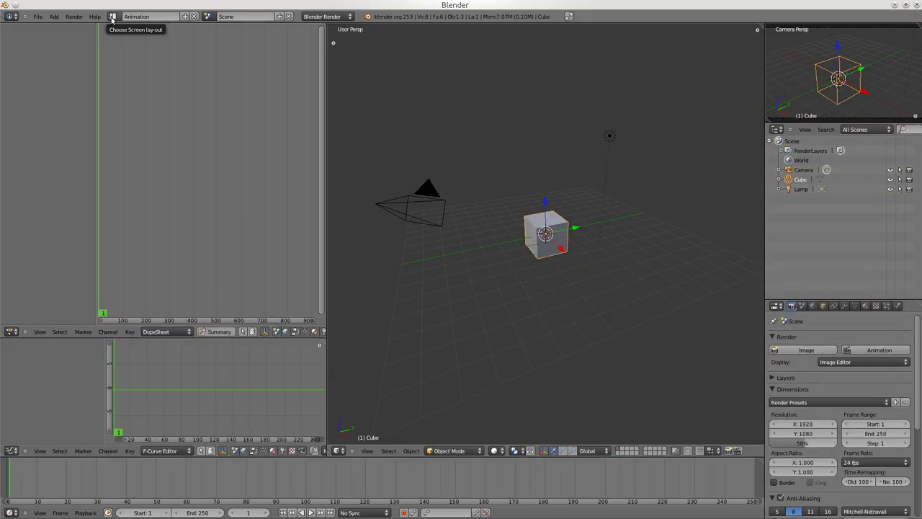
click(112, 17)
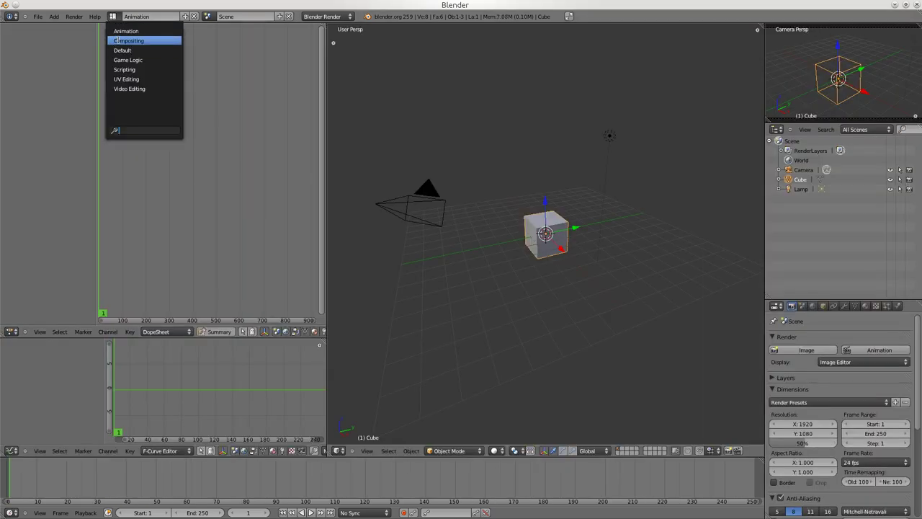
click(115, 41)
click(112, 16)
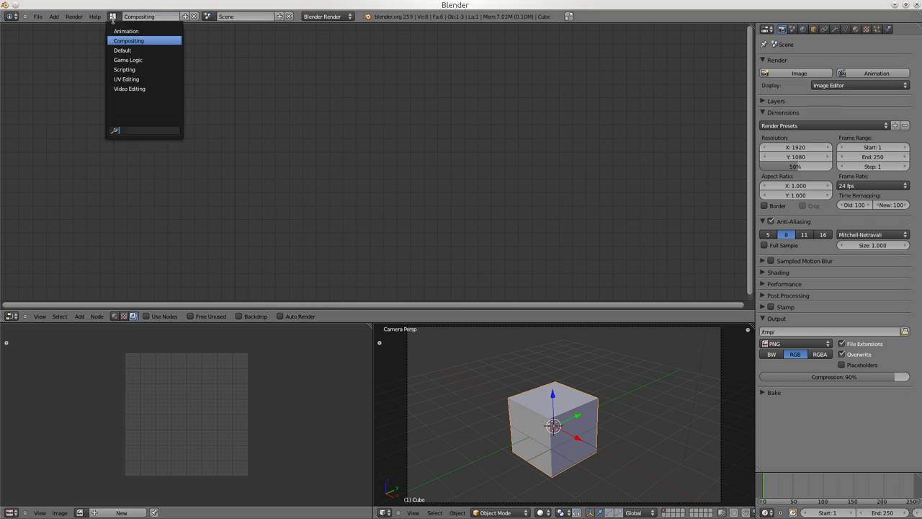
click(124, 79)
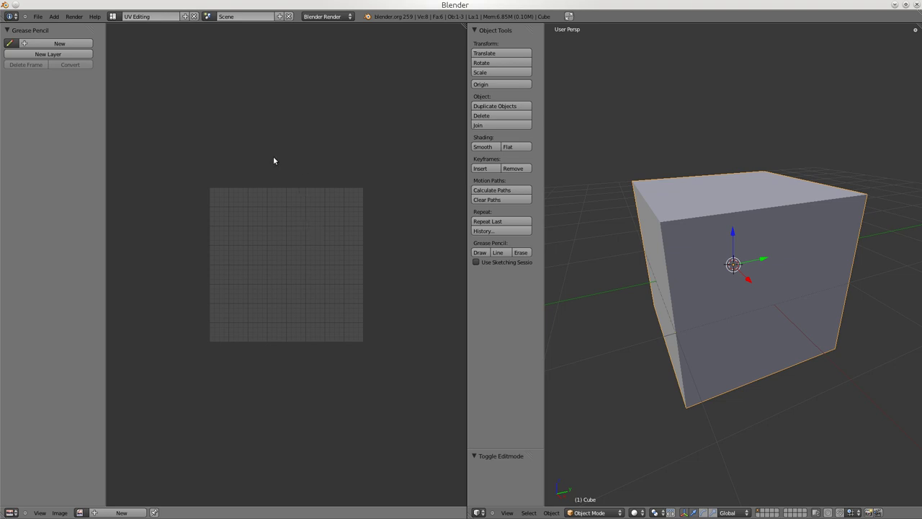
Switch to the Video Editing and Game Logic layouts, then back to Default
click(113, 16)
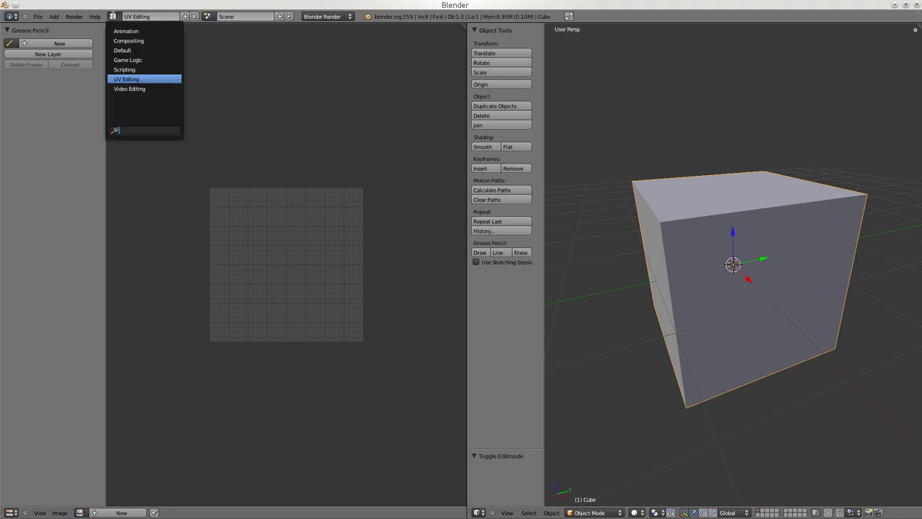
click(128, 89)
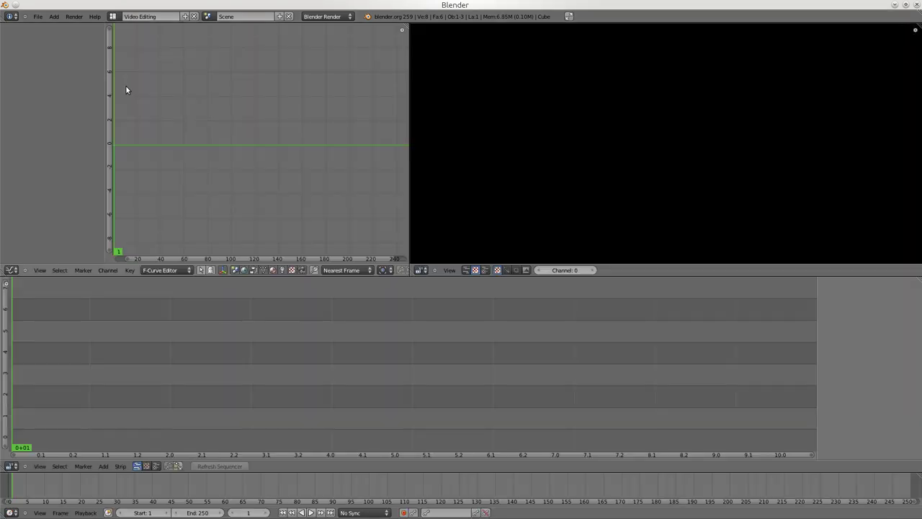
click(113, 16)
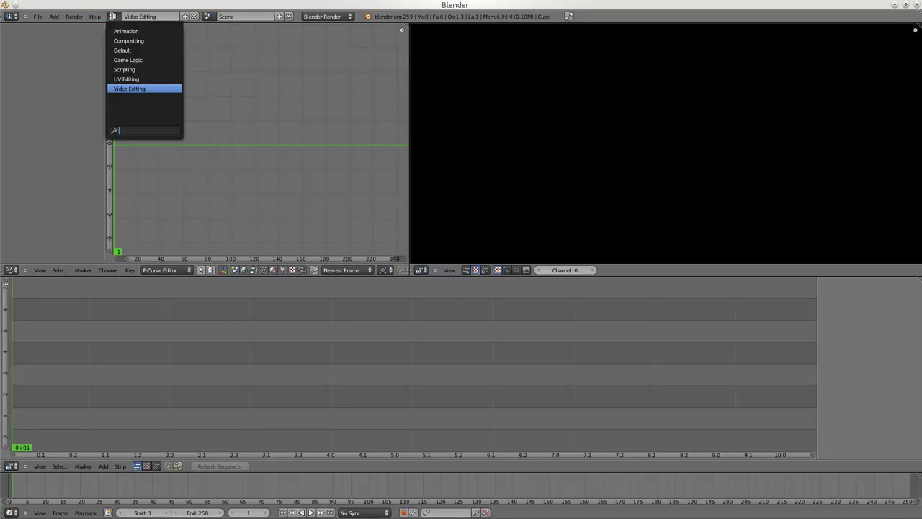
click(135, 60)
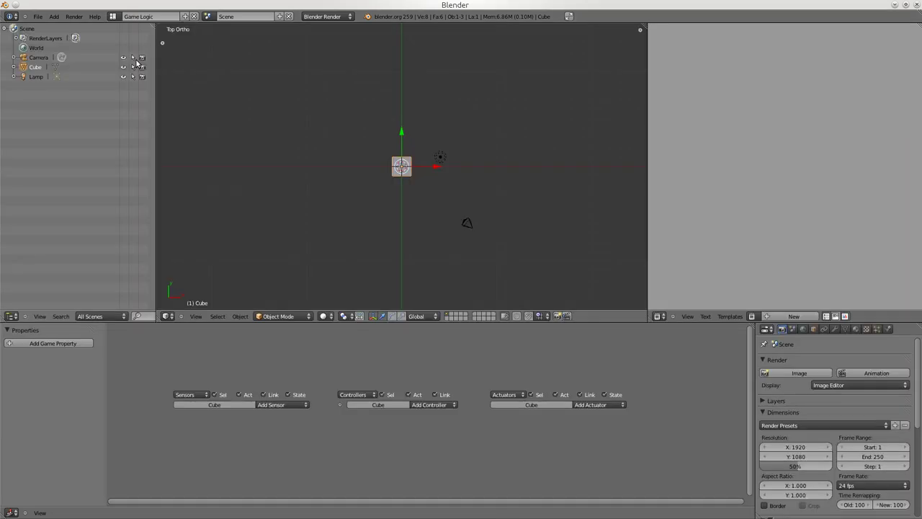
click(113, 17)
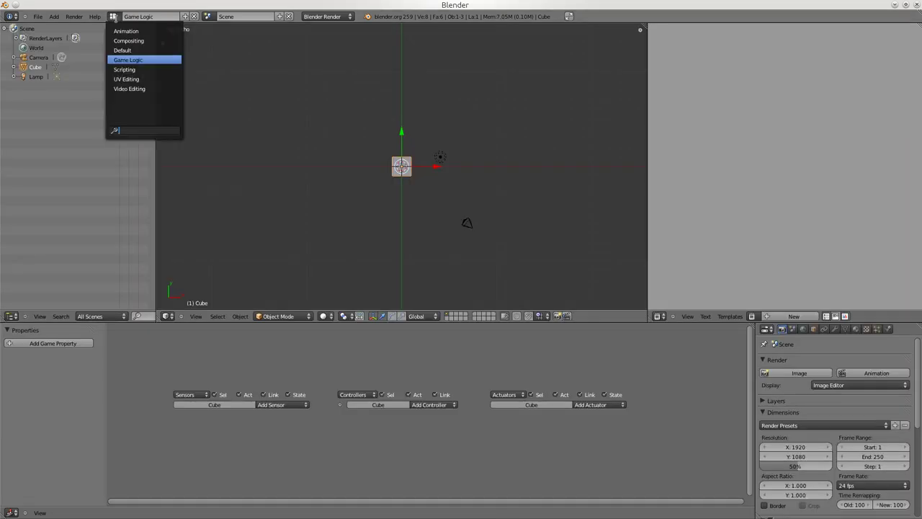
click(122, 50)
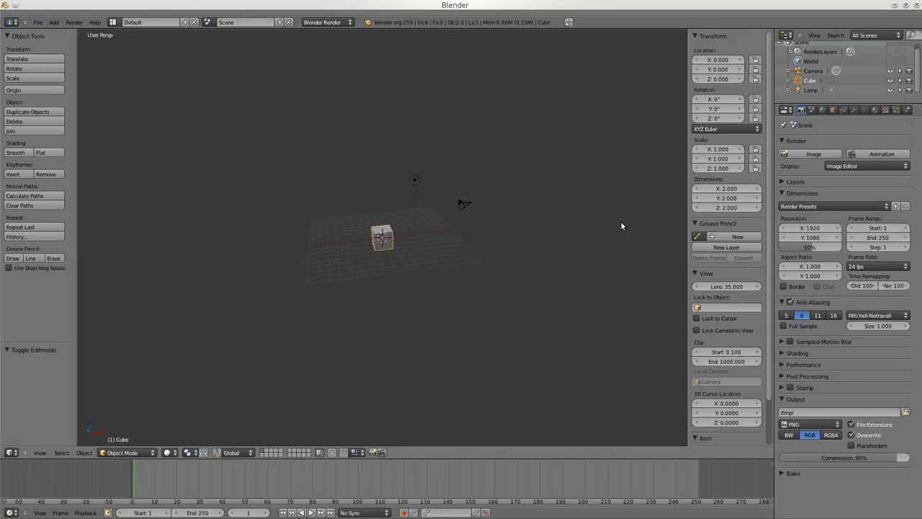
Enlarge the Outliner and expand Lamp, Cube, Camera, RenderLayers, the Cube mesh and Material to reveal Tex
drag(846, 104, 846, 222)
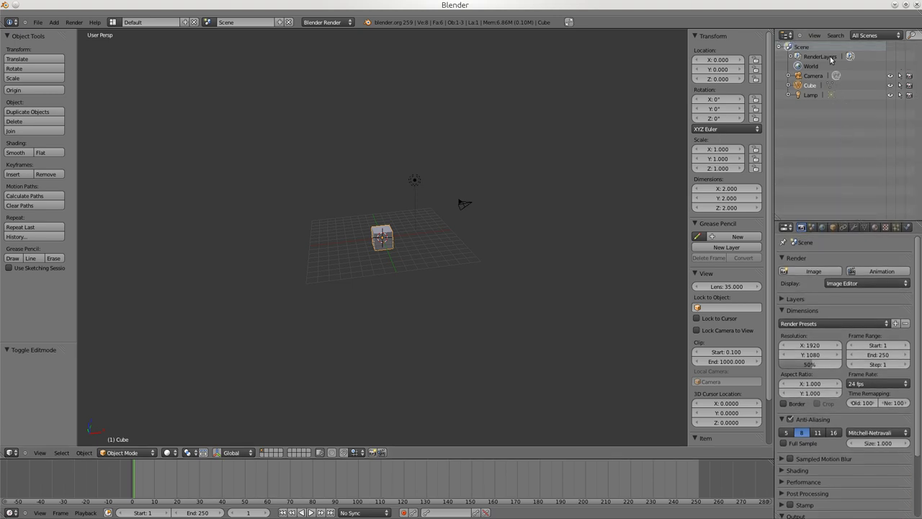
click(789, 95)
click(789, 85)
click(788, 75)
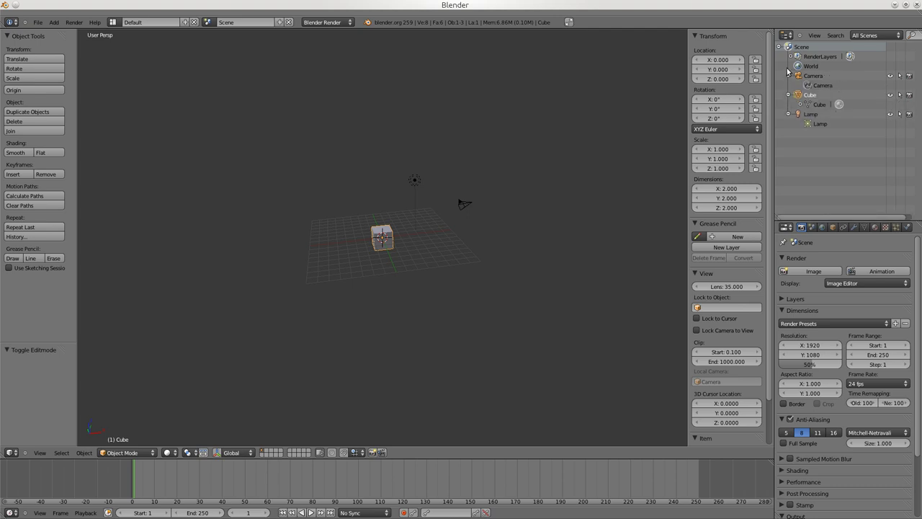
click(790, 56)
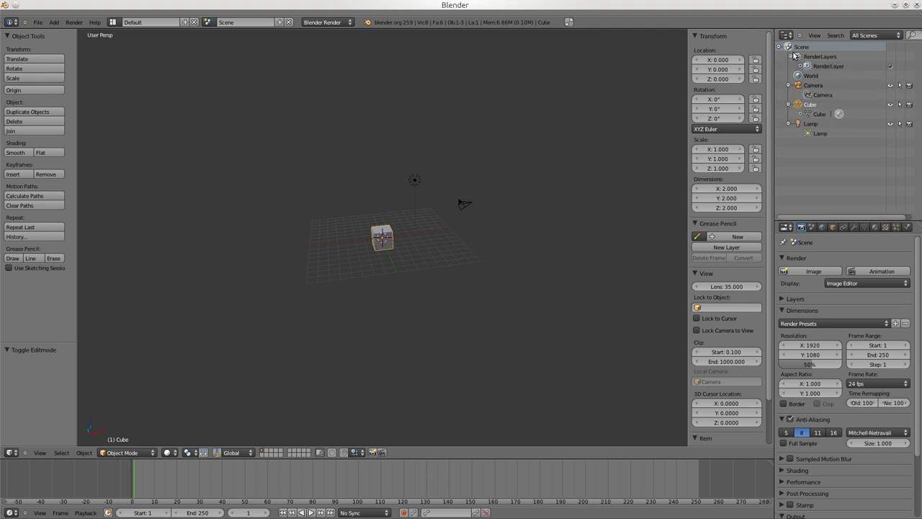
click(800, 114)
click(809, 124)
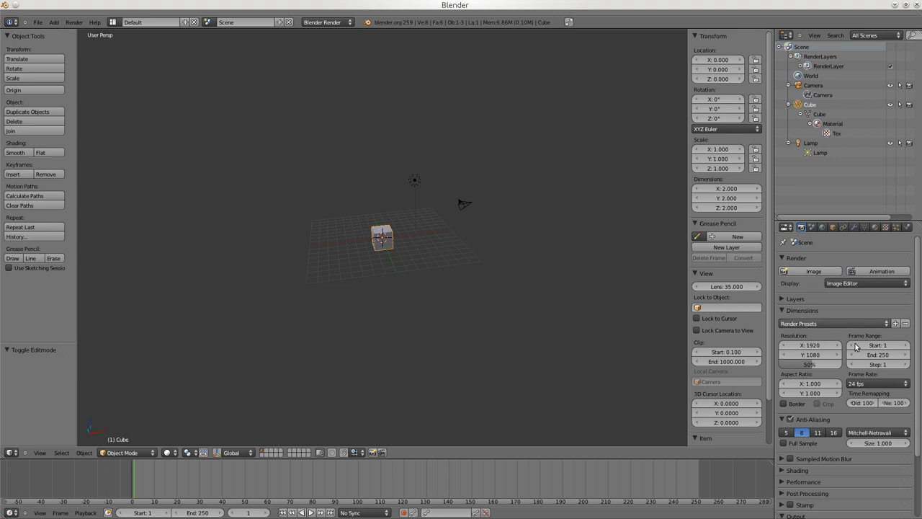
Review the Render, Scene and World settings, ending on the Cube's Object properties
scroll(835, 385, down, 4)
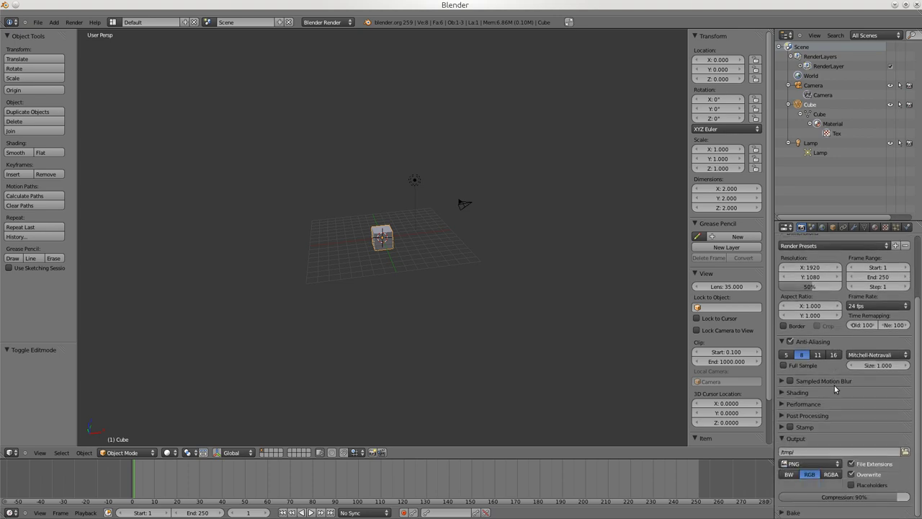
scroll(831, 383, up, 4)
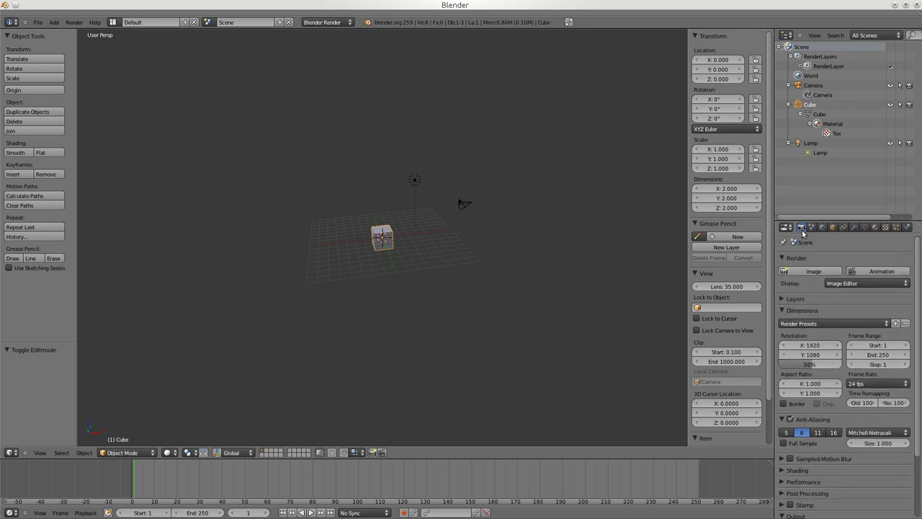
scroll(817, 327, down, 4)
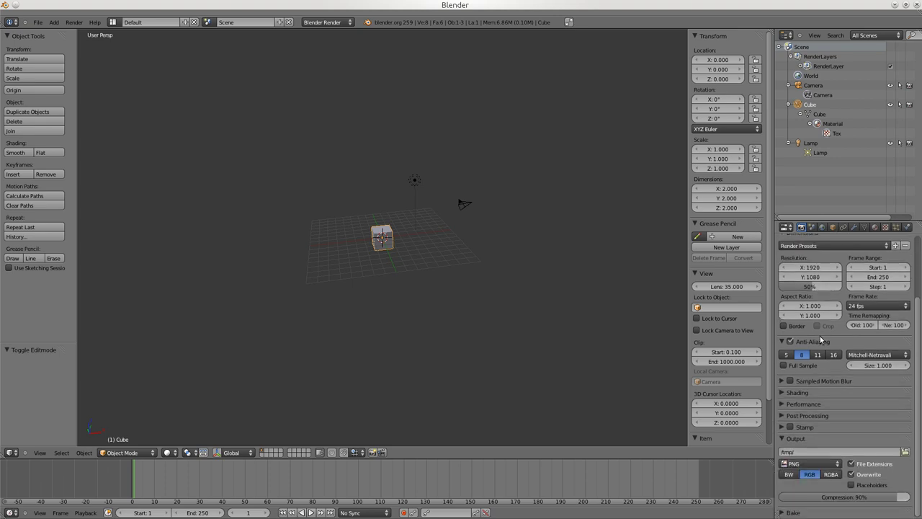
click(811, 227)
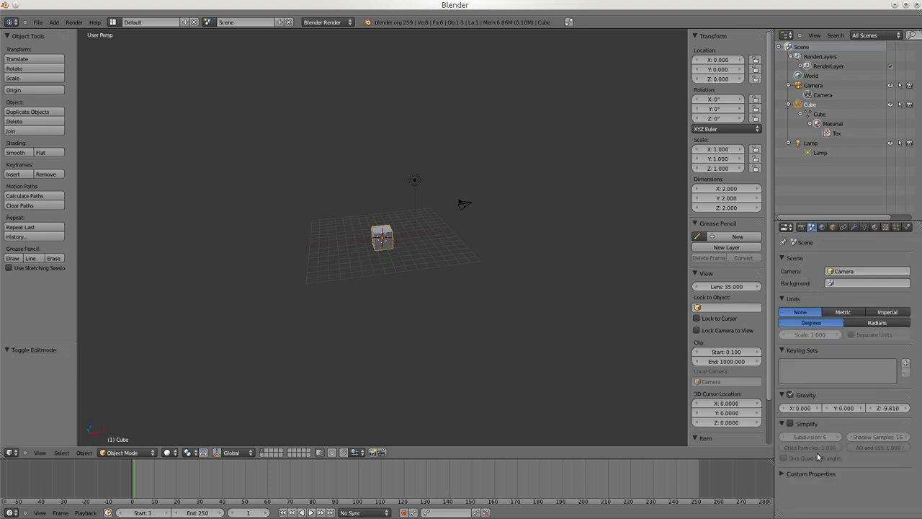
click(822, 227)
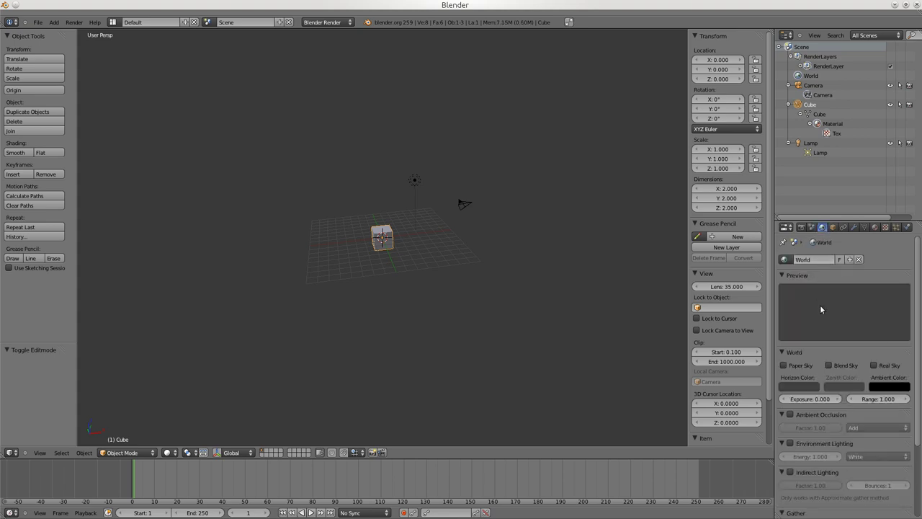
scroll(825, 413, down, 5)
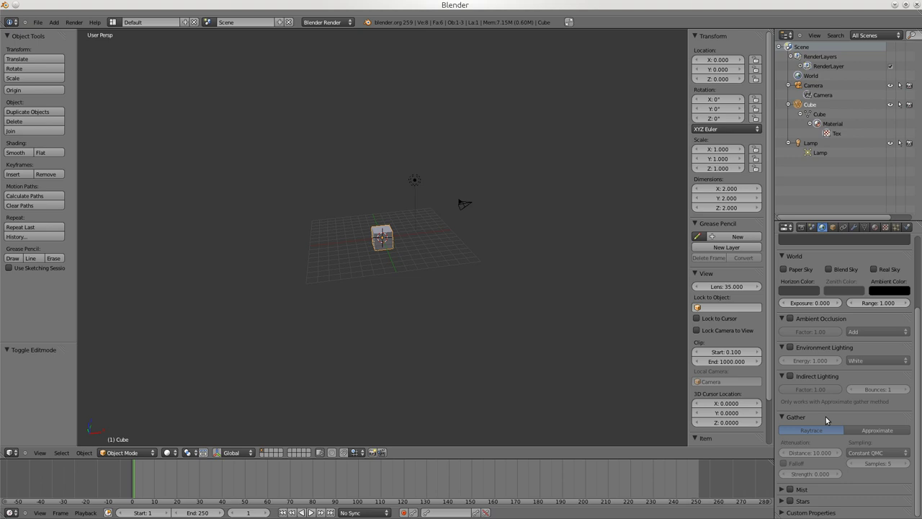
scroll(825, 417, up, 5)
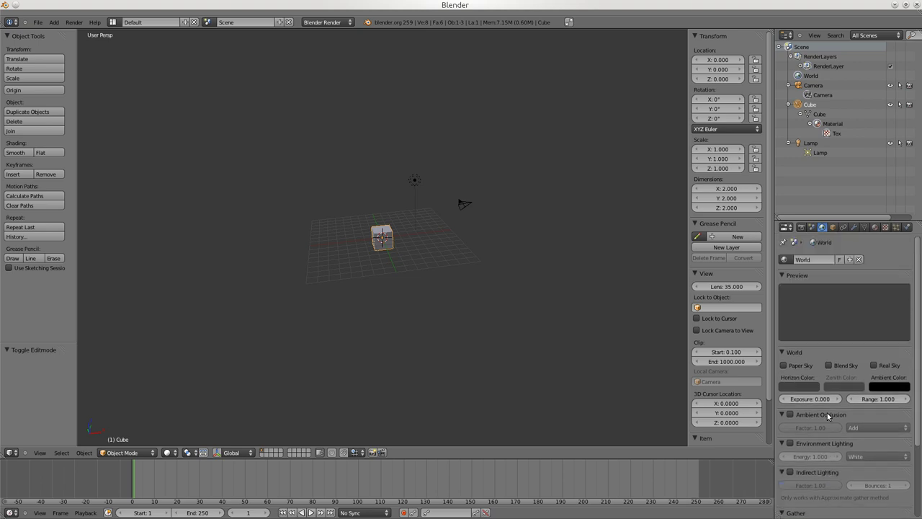
click(833, 228)
Rename the cube object to 'Spaceship', then look over the File menu's linking options
click(800, 260)
text(Spac)
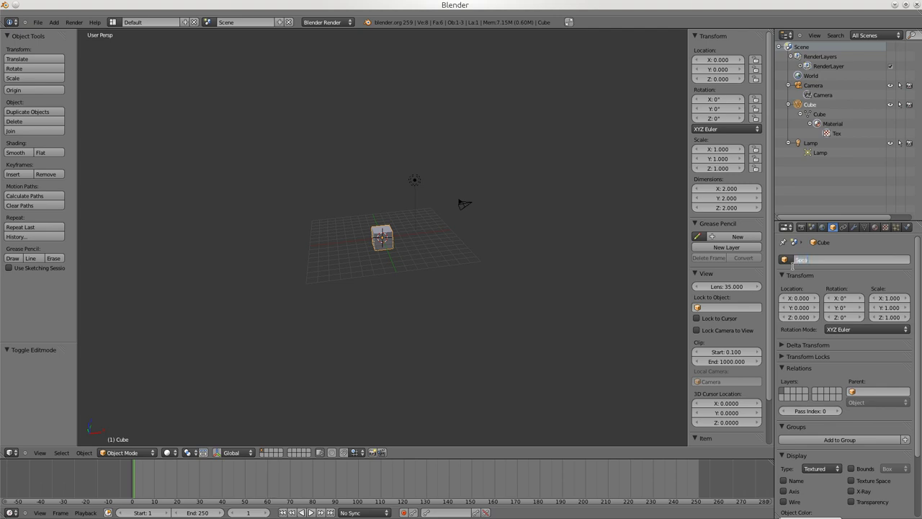
text(eship)
key(Return)
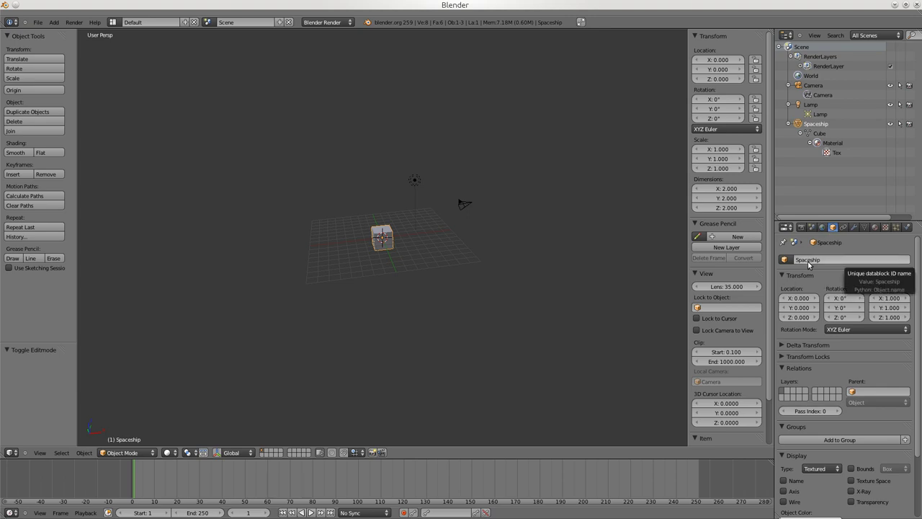
click(37, 23)
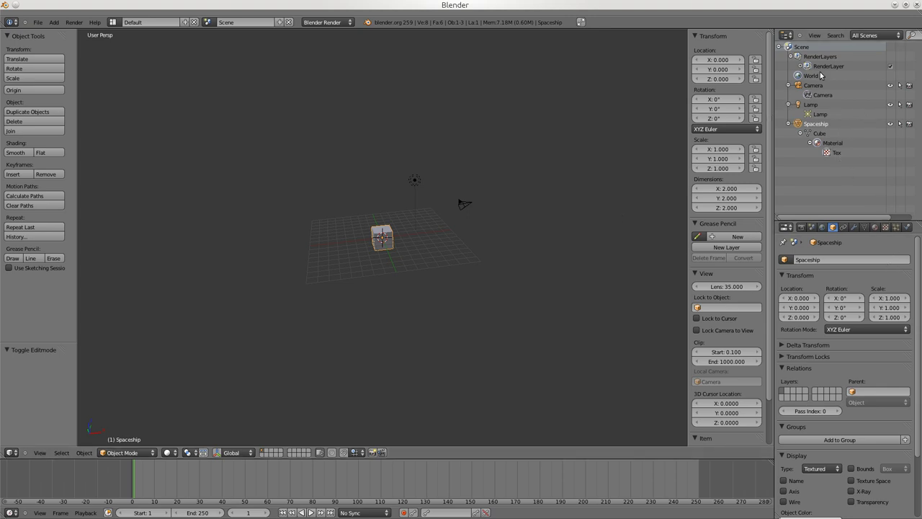
Shrink the Outliner and browse Add Constraint on the Spaceship's empty Constraints tab
click(886, 36)
drag(821, 218, 845, 117)
click(843, 124)
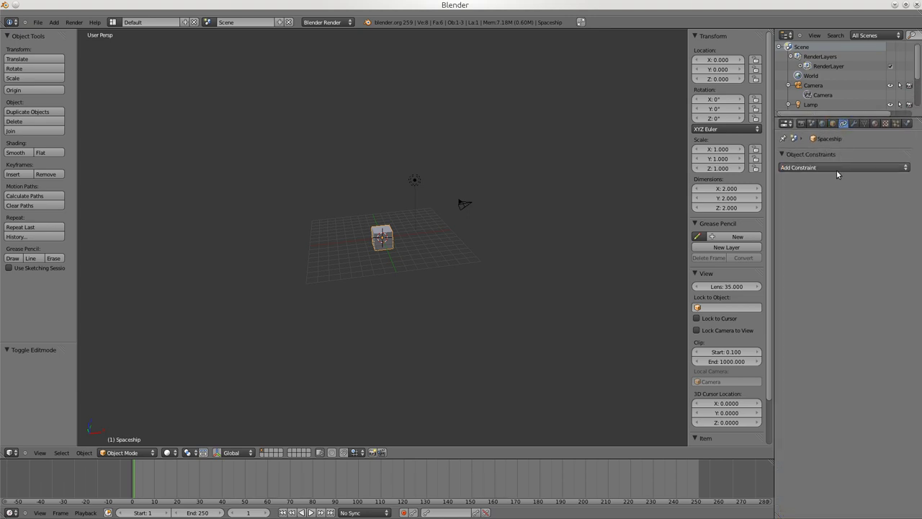
click(837, 167)
Browse the Add Modifier list on the Spaceship's Modifiers tab
click(854, 124)
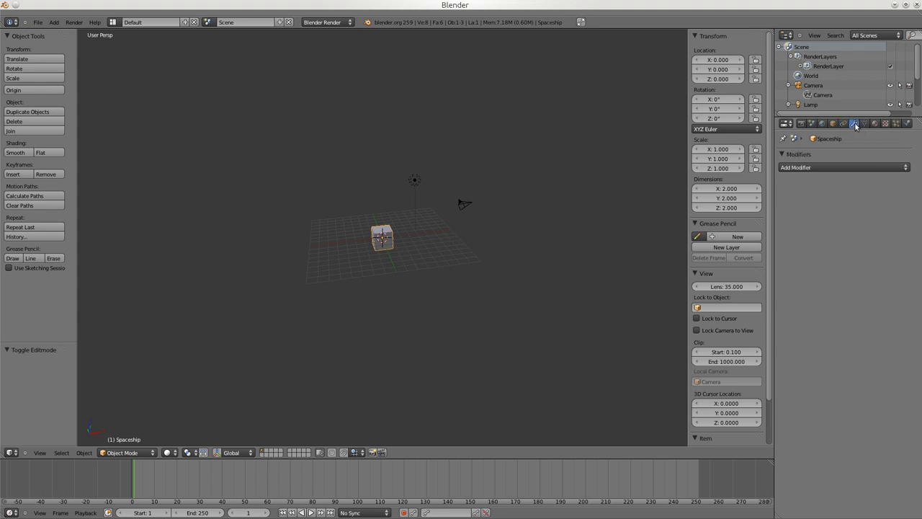
click(820, 168)
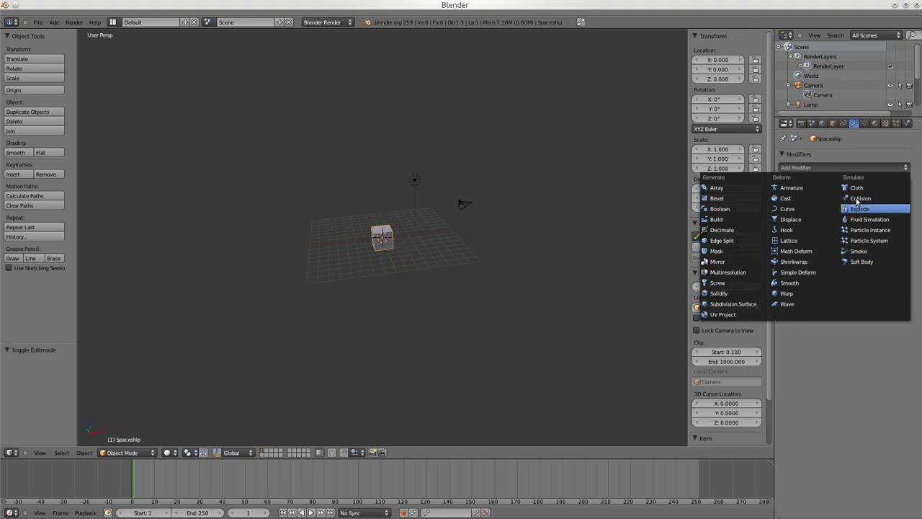
Rename the Spaceship's mesh data to 'SpaceShip' and briefly check the Texture Space panel
click(863, 123)
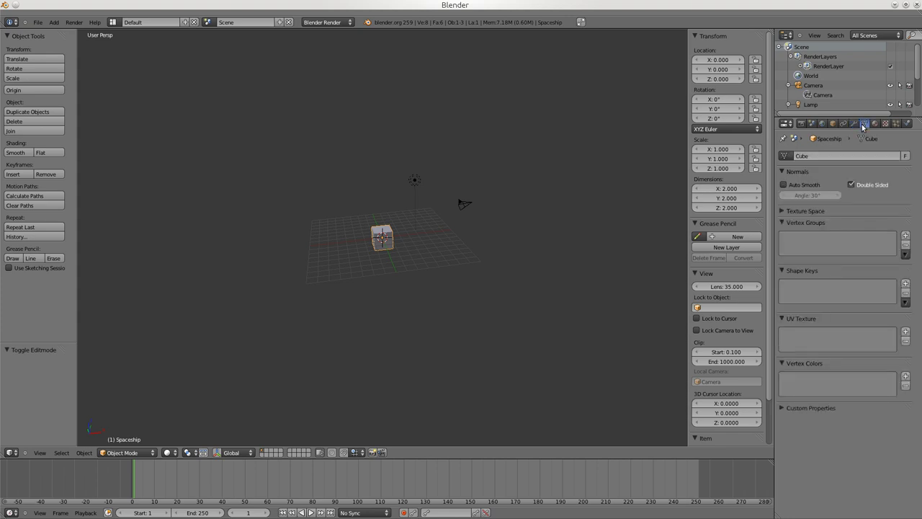
click(810, 158)
text(SpaceShip)
key(Return)
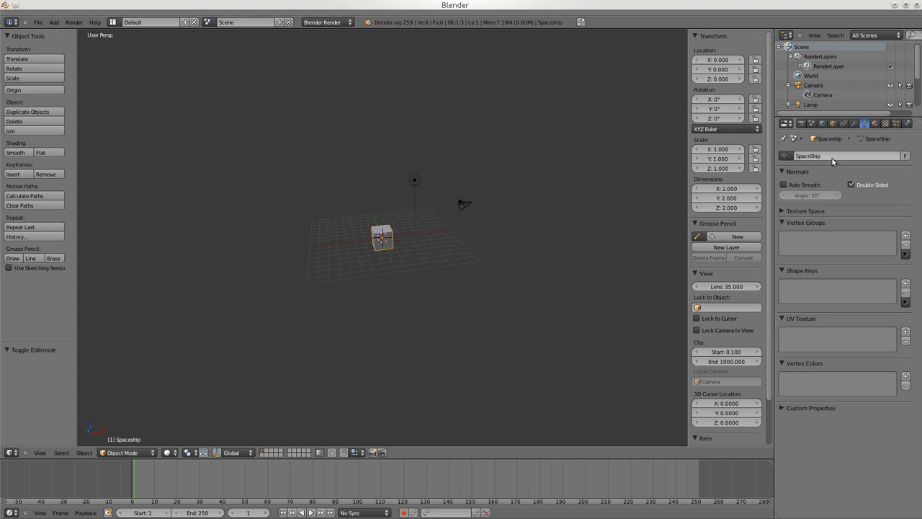
scroll(828, 86, down, 3)
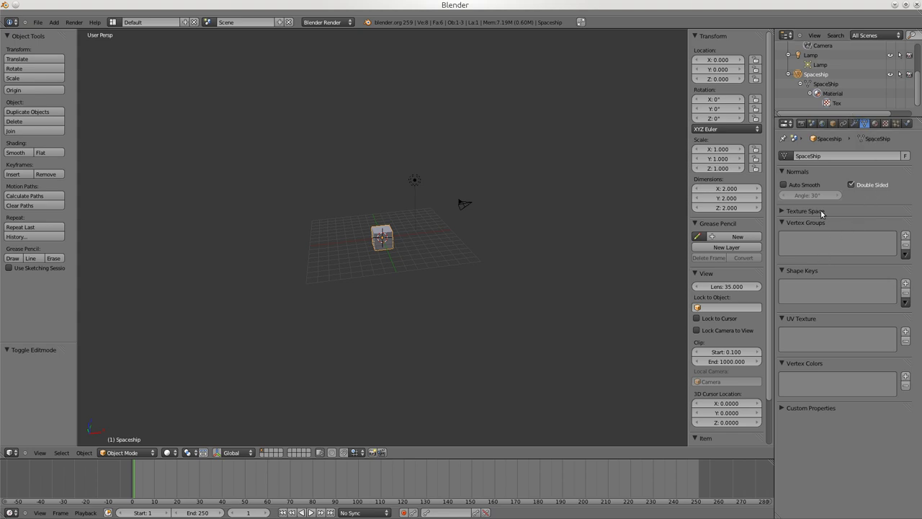
click(783, 211)
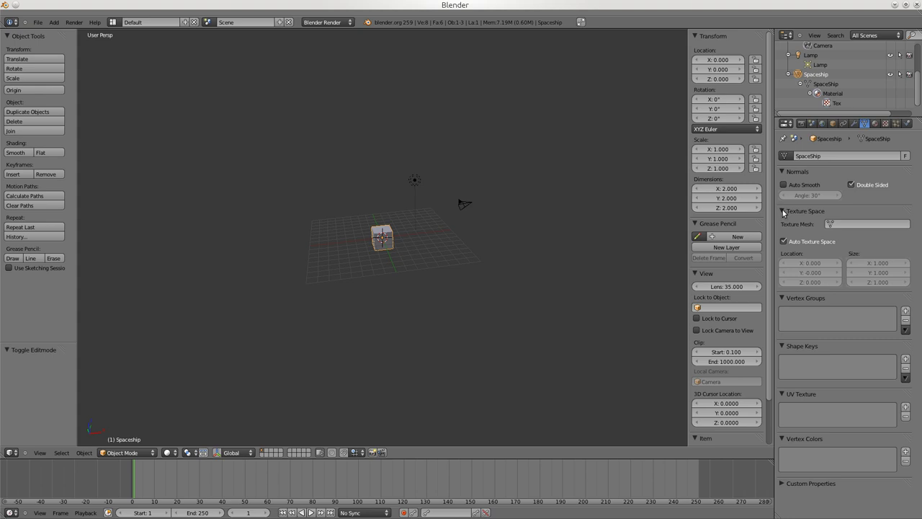
click(782, 211)
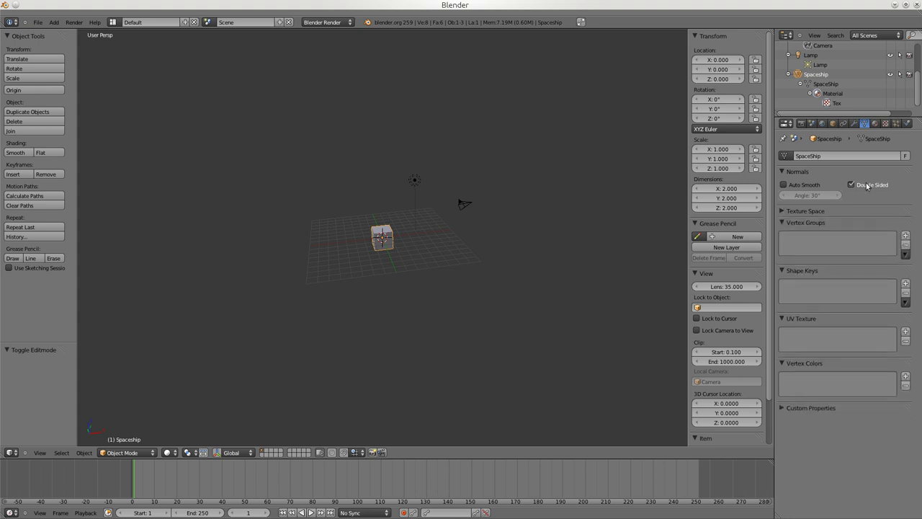
click(875, 123)
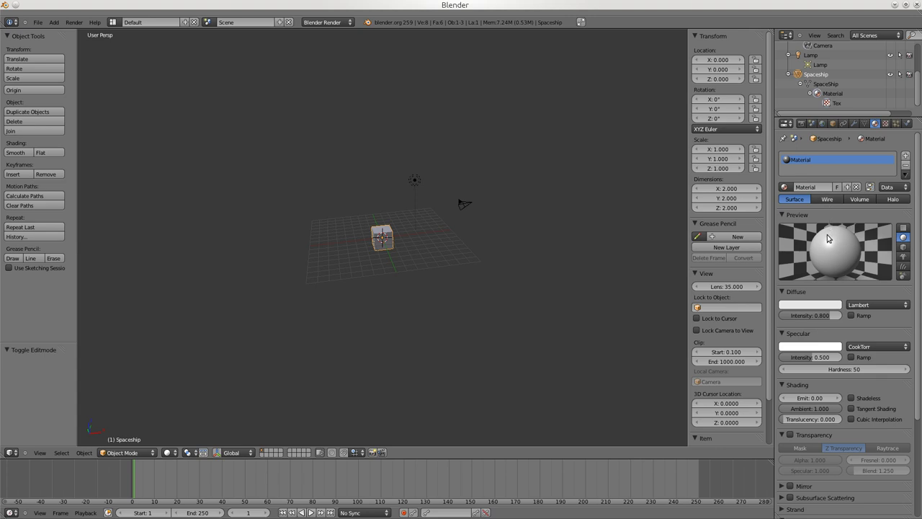
Give the material a green diffuse colour and a pale yellow specular colour
scroll(358, 253, up, 8)
scroll(394, 232, up, 5)
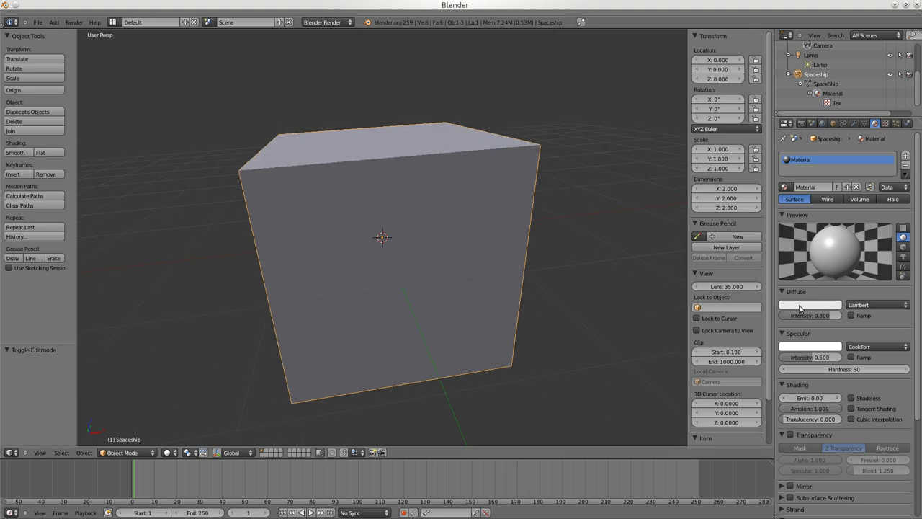
click(801, 347)
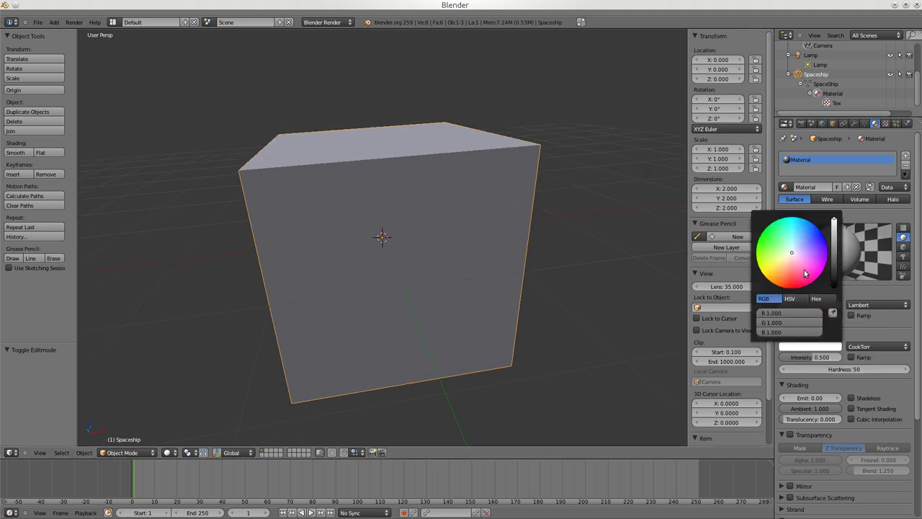
drag(797, 255, 817, 230)
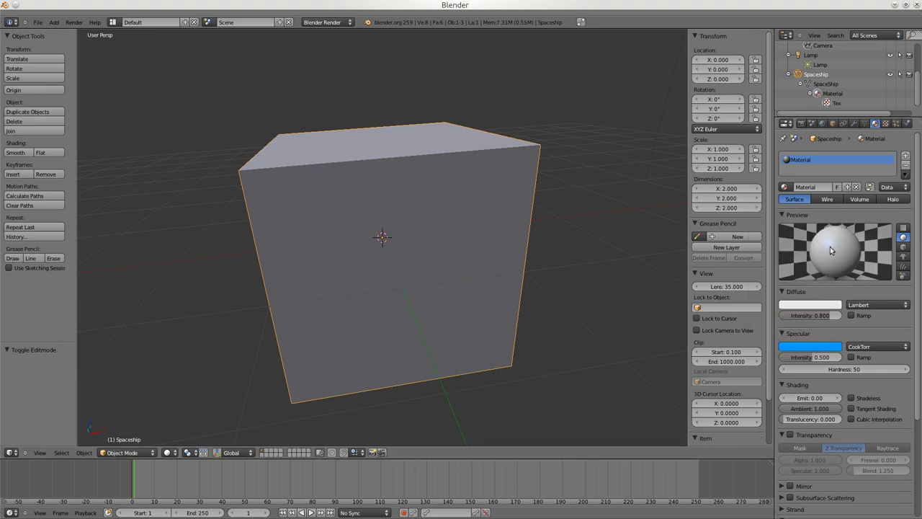
click(821, 306)
drag(791, 215, 760, 196)
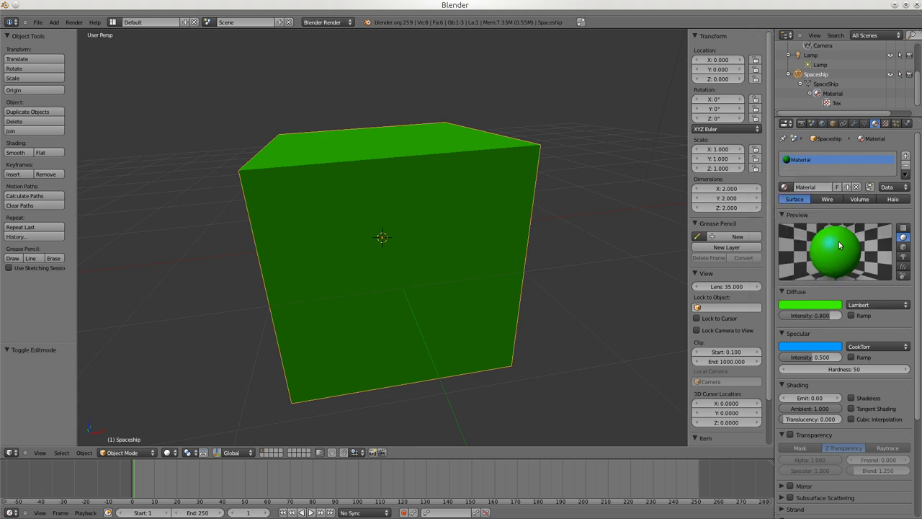
click(819, 351)
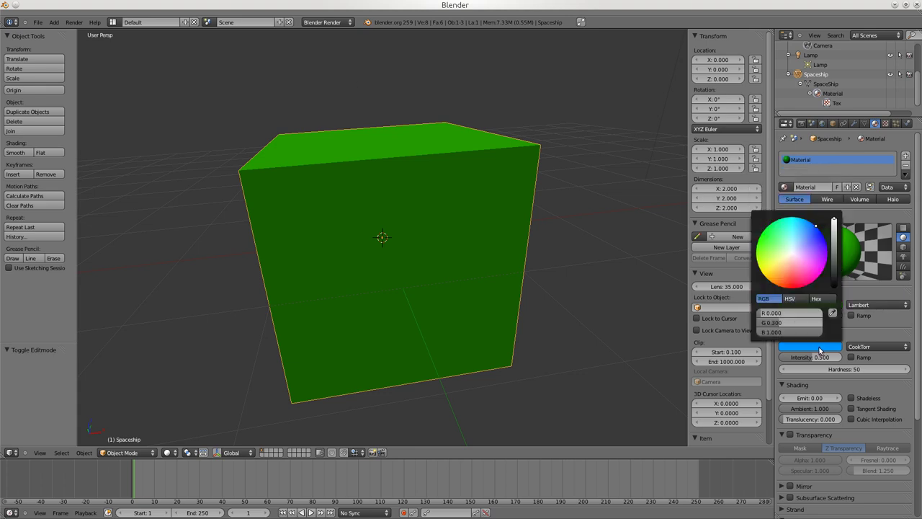
drag(797, 281, 773, 271)
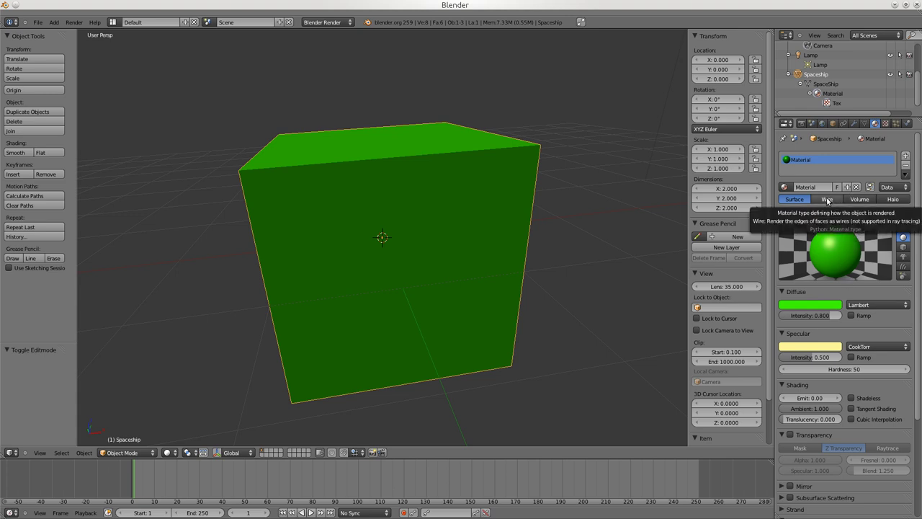
Set the Spaceship material type to Wire and look through its settings
click(830, 202)
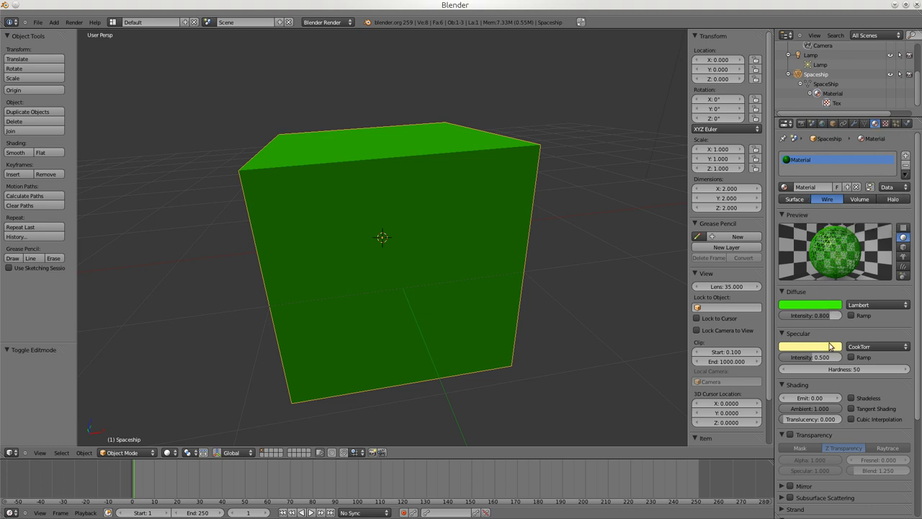
scroll(825, 353, down, 2)
scroll(824, 349, down, 4)
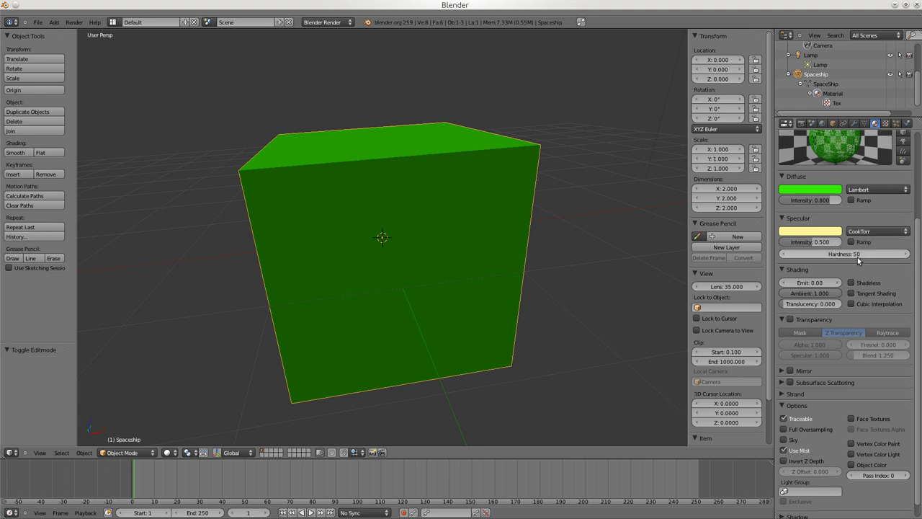
scroll(856, 232, up, 3)
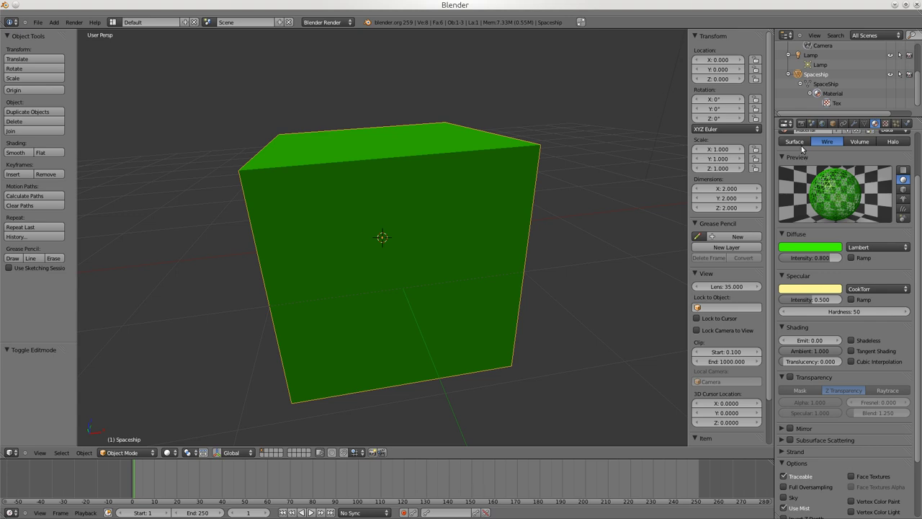
Switch the material back to Surface and set specular hardness to 107
click(799, 180)
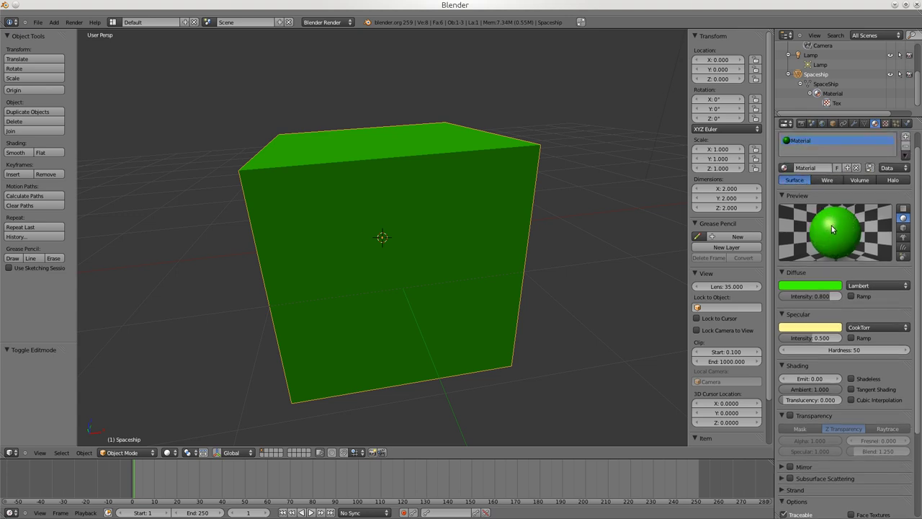
mouse_move(855, 355)
mouse_down()
mouse_move(720, 352)
mouse_move(904, 351)
mouse_up()
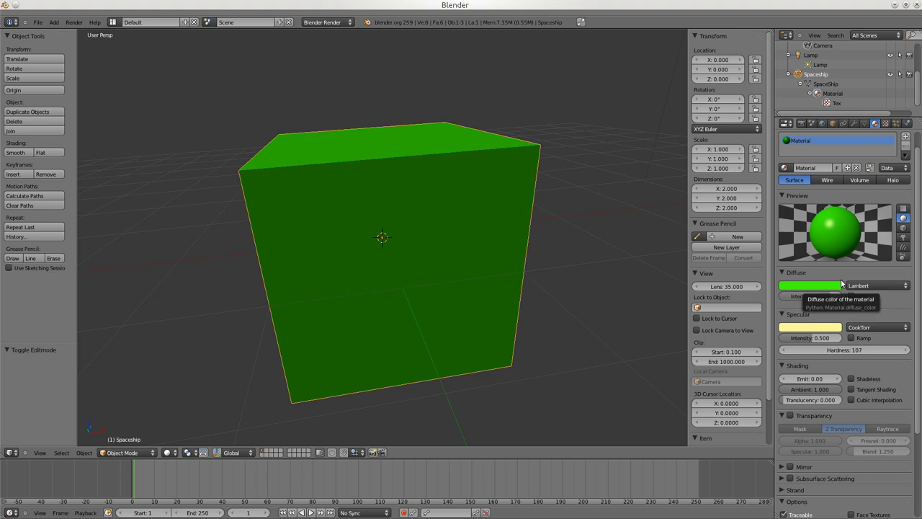
scroll(825, 371, down, 4)
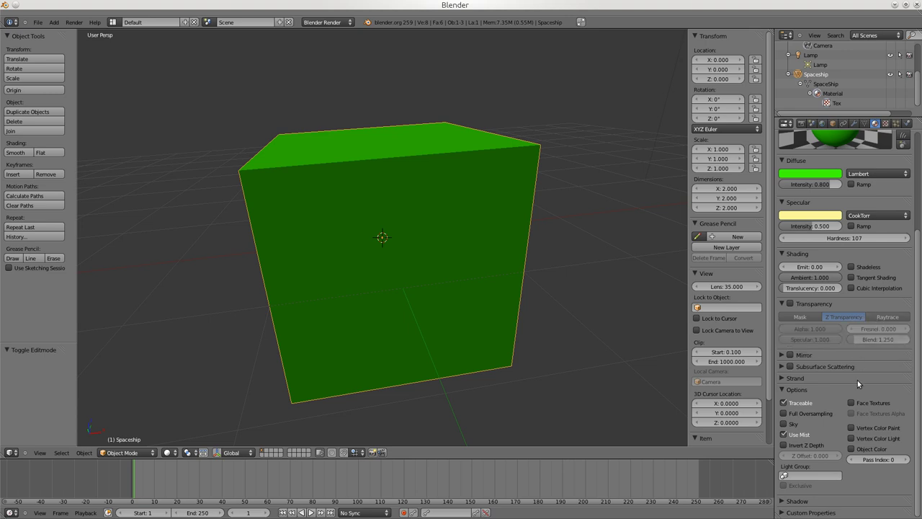
click(782, 354)
click(781, 355)
click(782, 366)
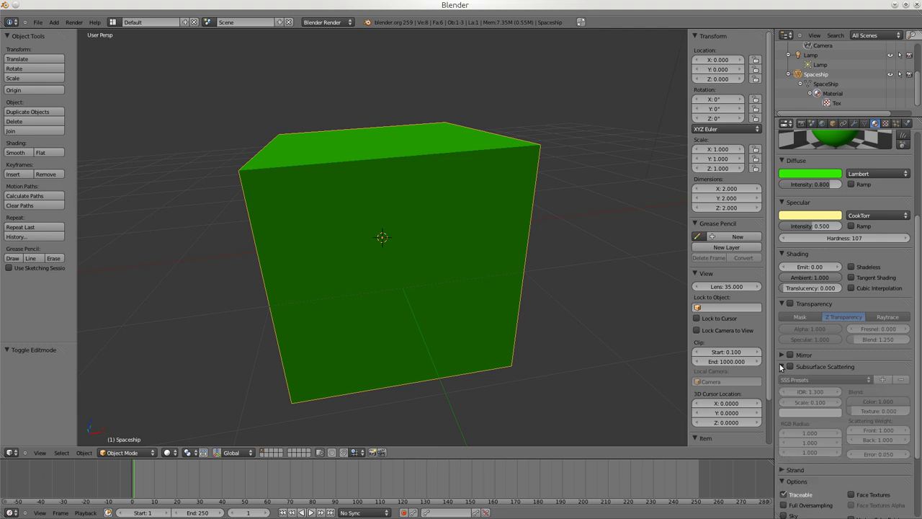
scroll(847, 392, down, 3)
scroll(742, 274, down, 2)
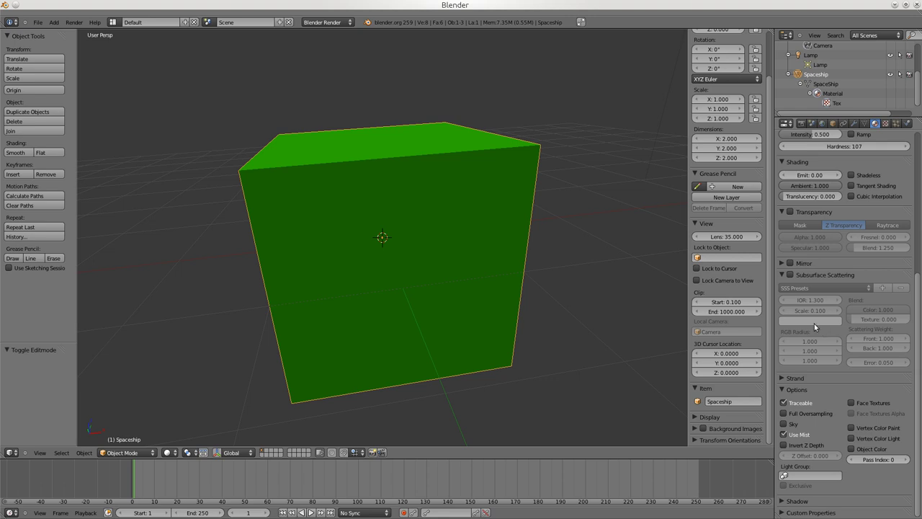
click(780, 275)
click(783, 286)
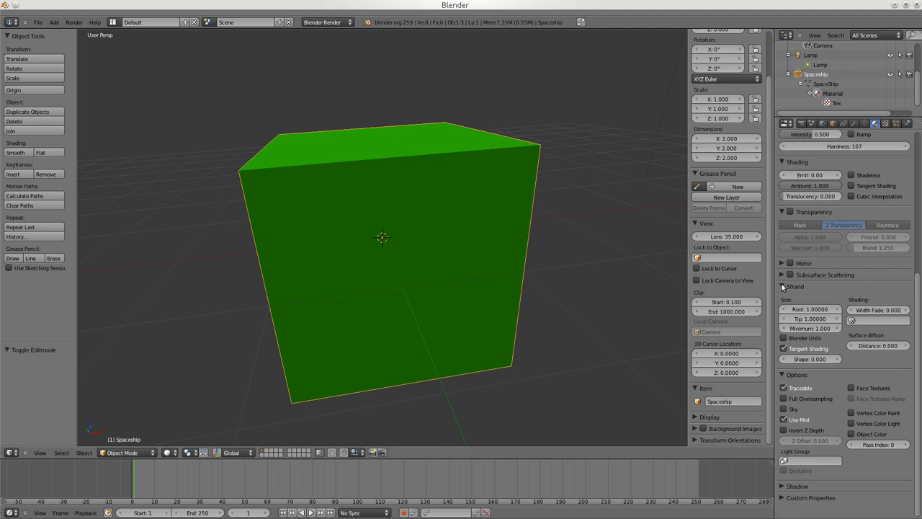
click(783, 287)
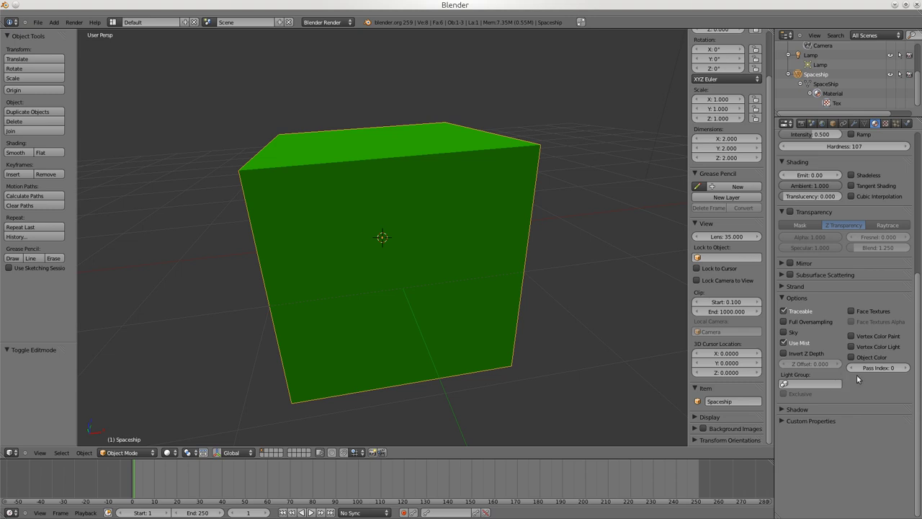
click(782, 409)
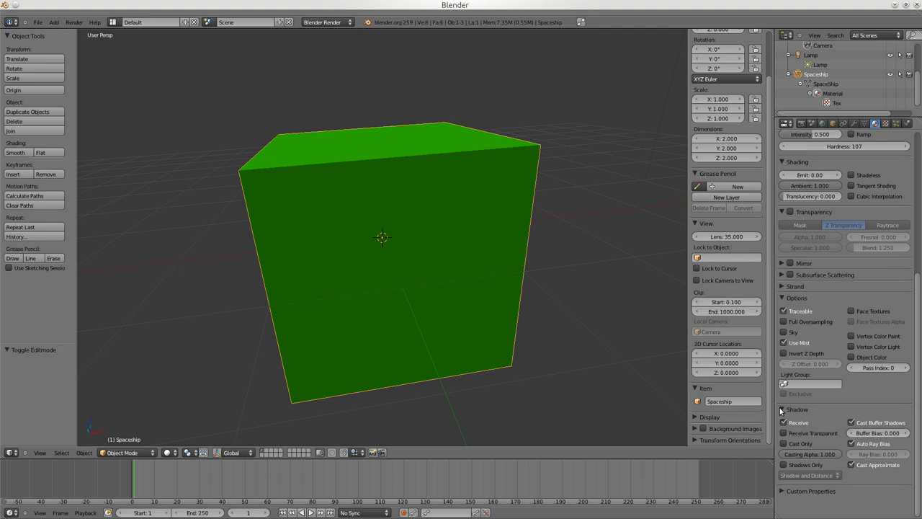
click(781, 409)
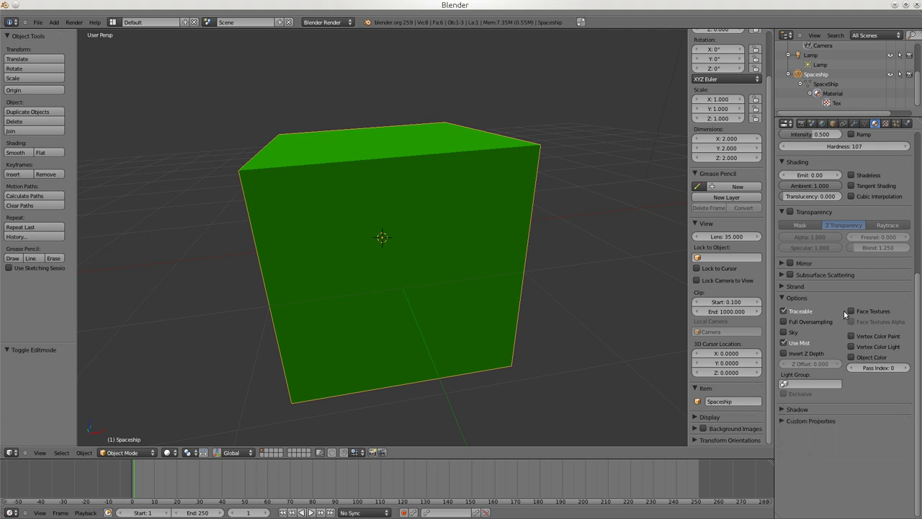
scroll(851, 228, up, 8)
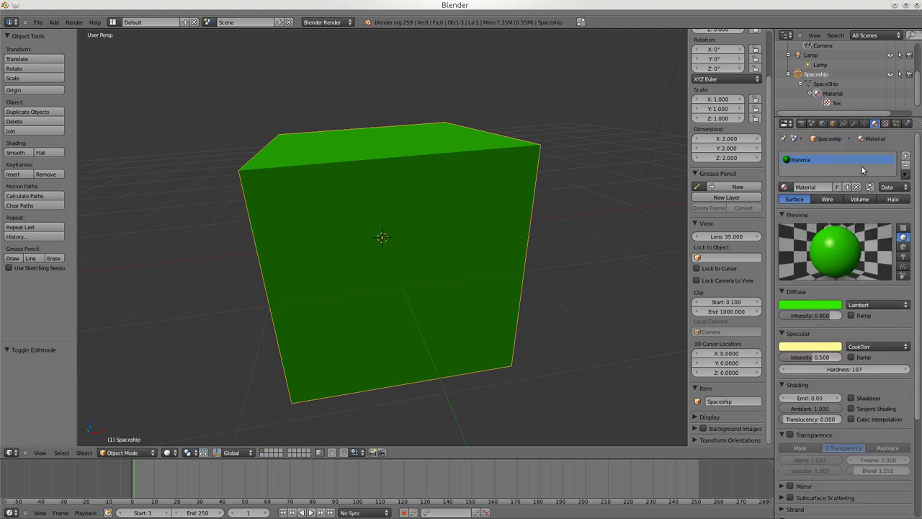
Set the material's Tex texture type to Clouds and preview it with Both
click(885, 123)
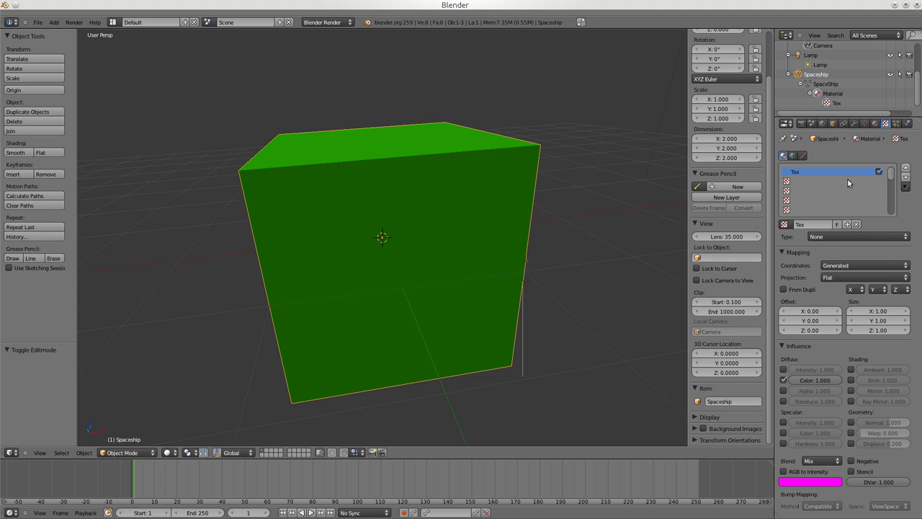
click(828, 236)
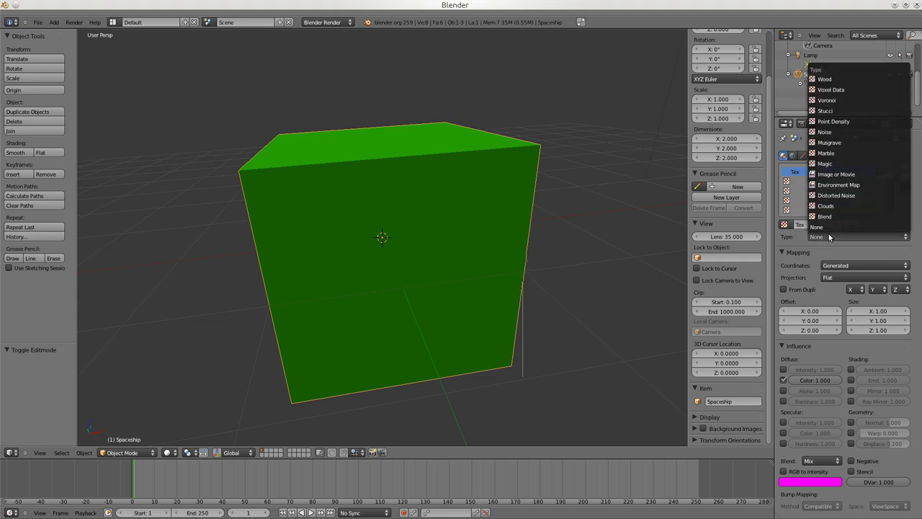
click(823, 205)
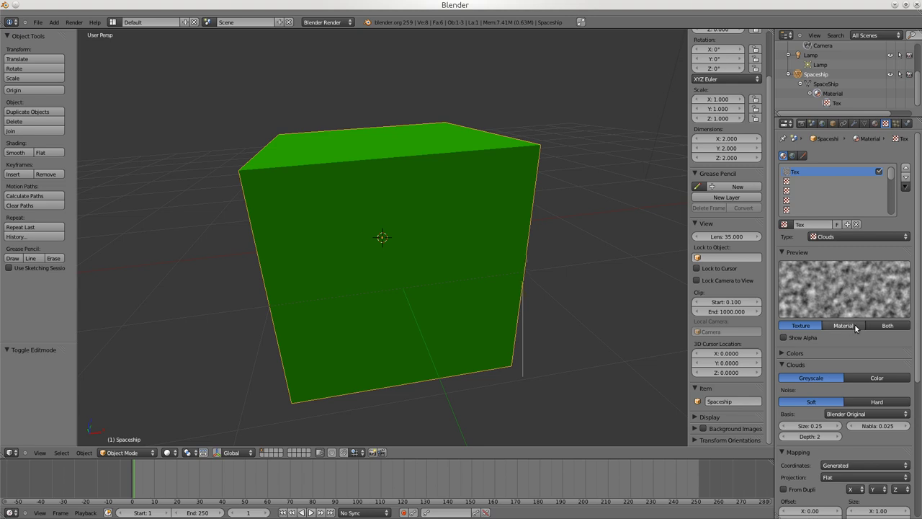
click(885, 325)
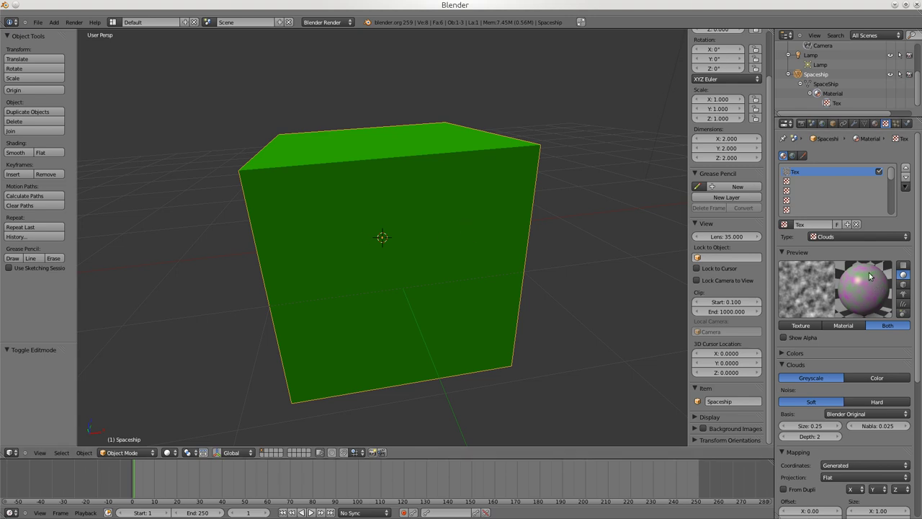
scroll(815, 358, down, 5)
Replace the Clouds texture's magenta blend colour in the Influence panel with light green
scroll(817, 359, down, 1)
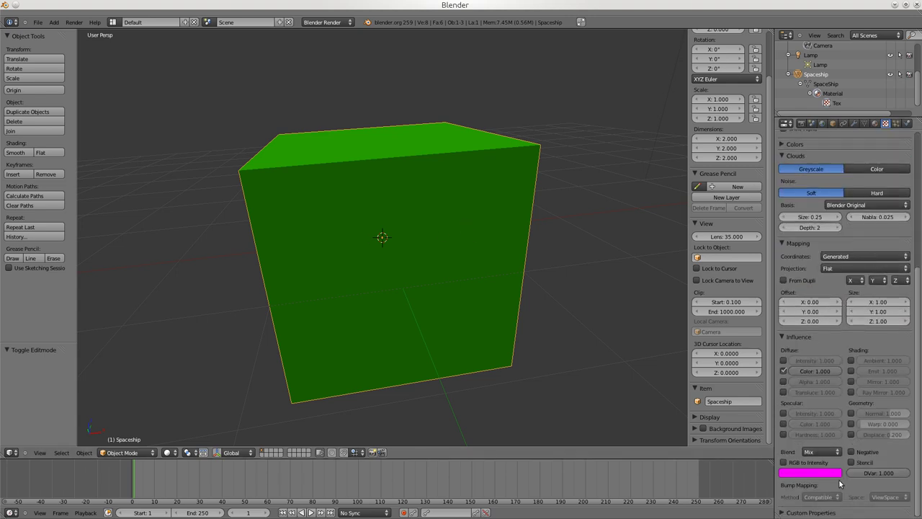
click(829, 473)
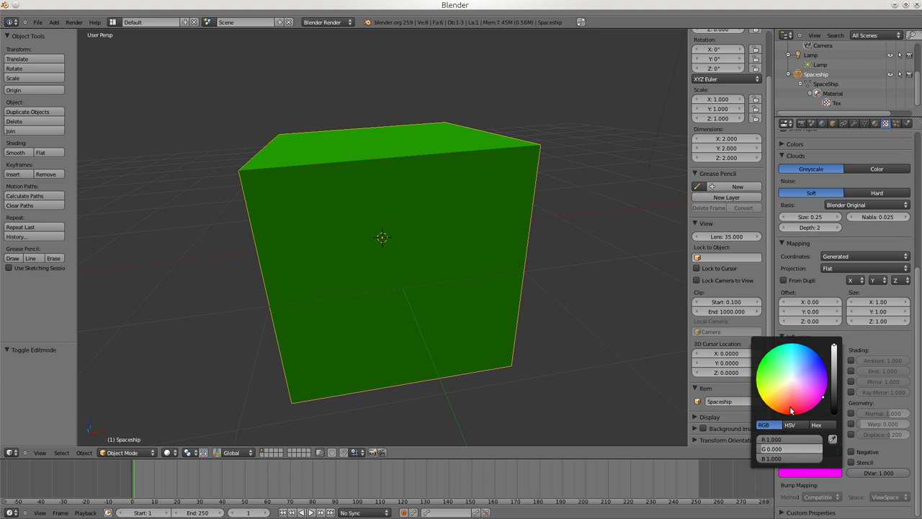
click(776, 370)
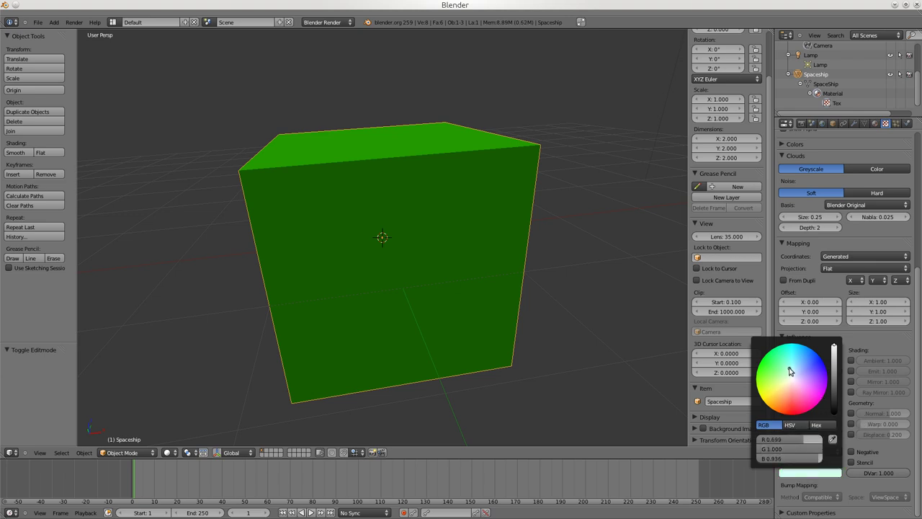
scroll(807, 281, up, 4)
scroll(804, 287, up, 3)
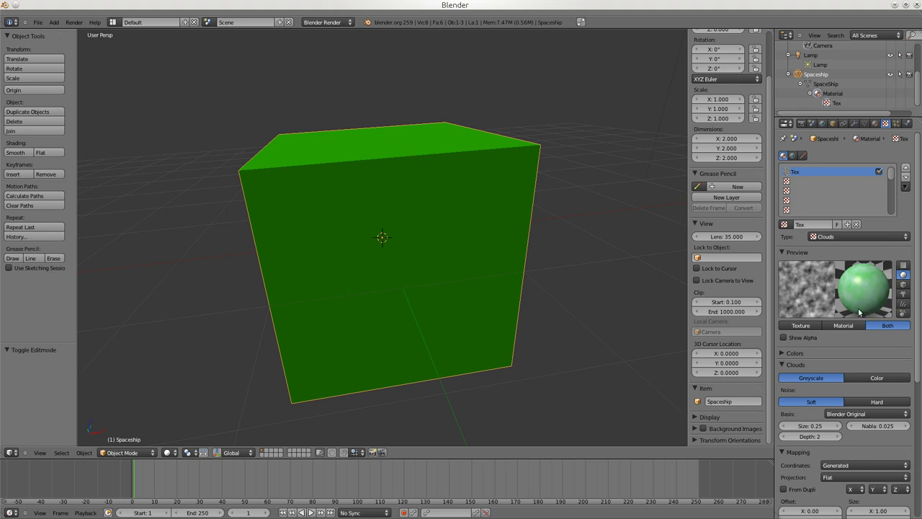
scroll(857, 311, down, 3)
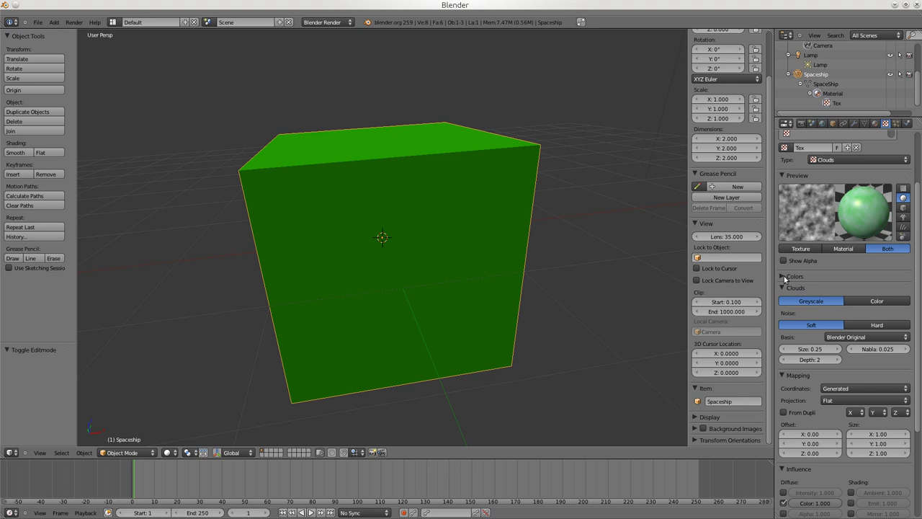
Expand the texture's Colors panel to review its adjustments, then collapse it
click(784, 276)
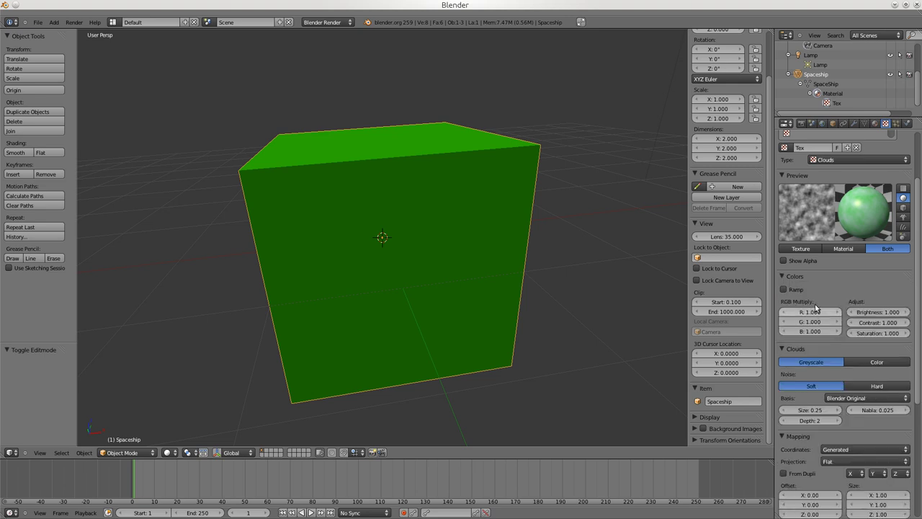
scroll(816, 288, down, 1)
scroll(816, 288, down, 3)
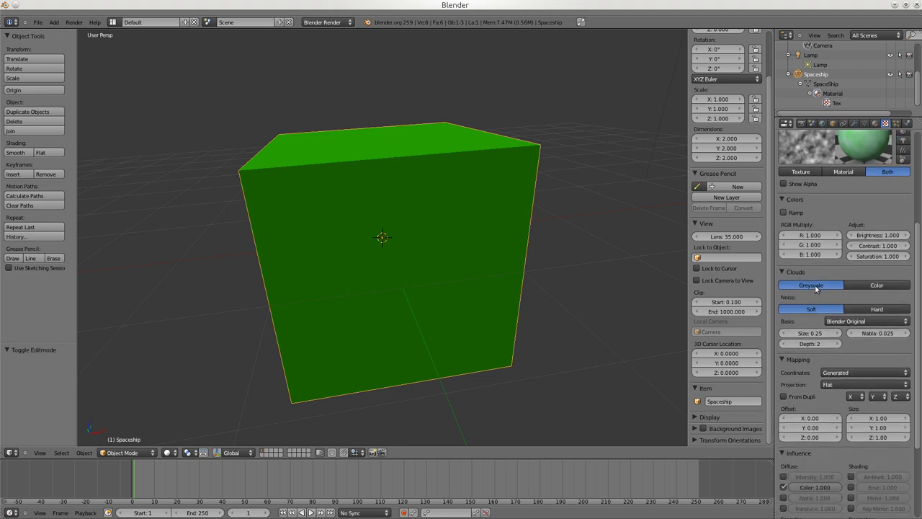
click(782, 200)
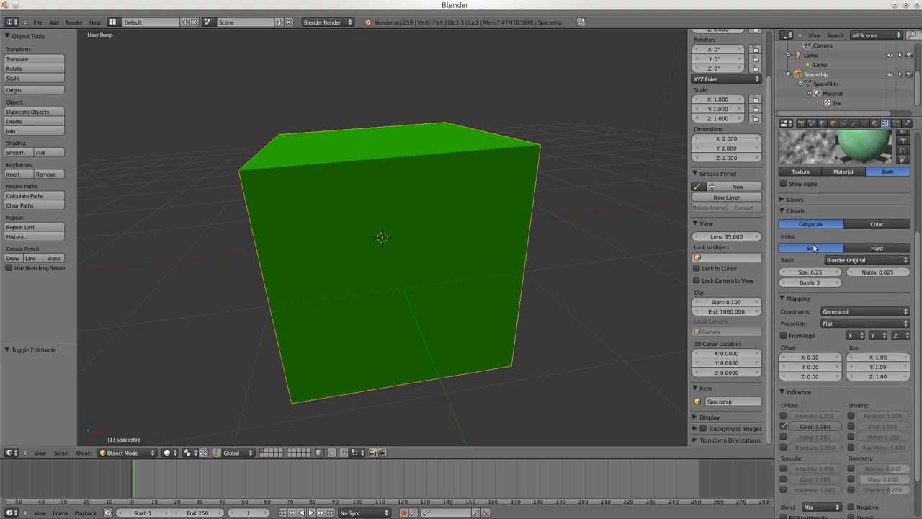
scroll(816, 309, up, 4)
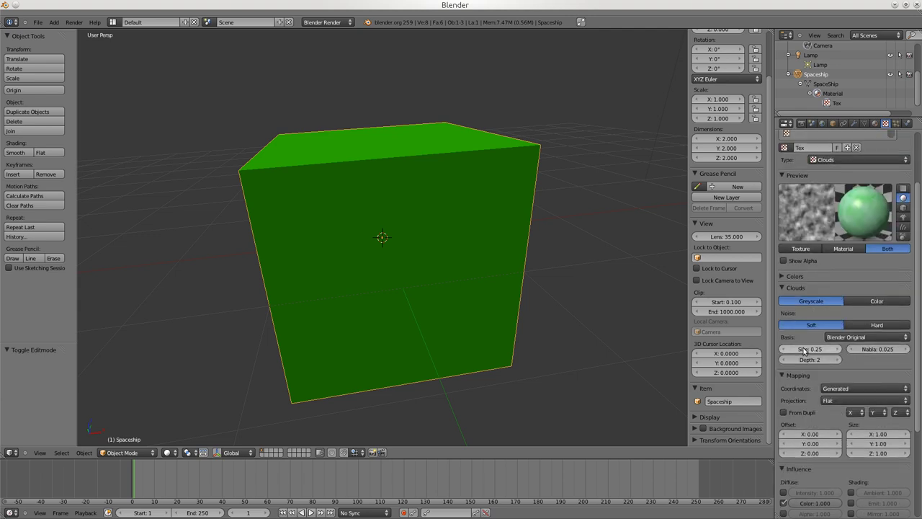
Set the Clouds noise to Hard, then check the Noise Basis and texture type lists
click(862, 327)
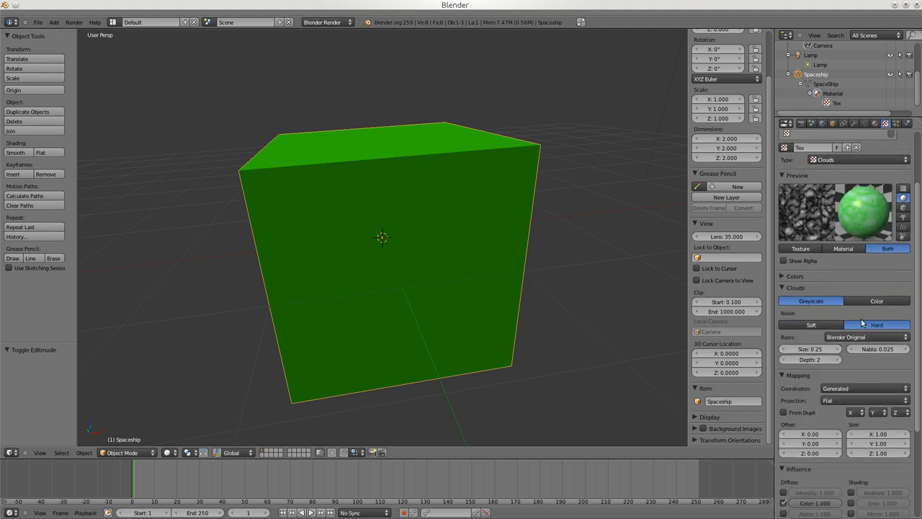
scroll(857, 226, up, 1)
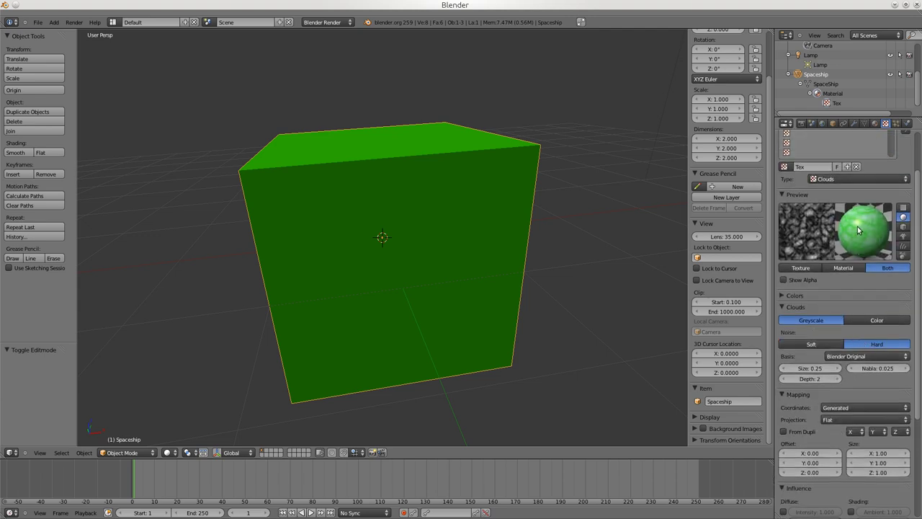
click(854, 356)
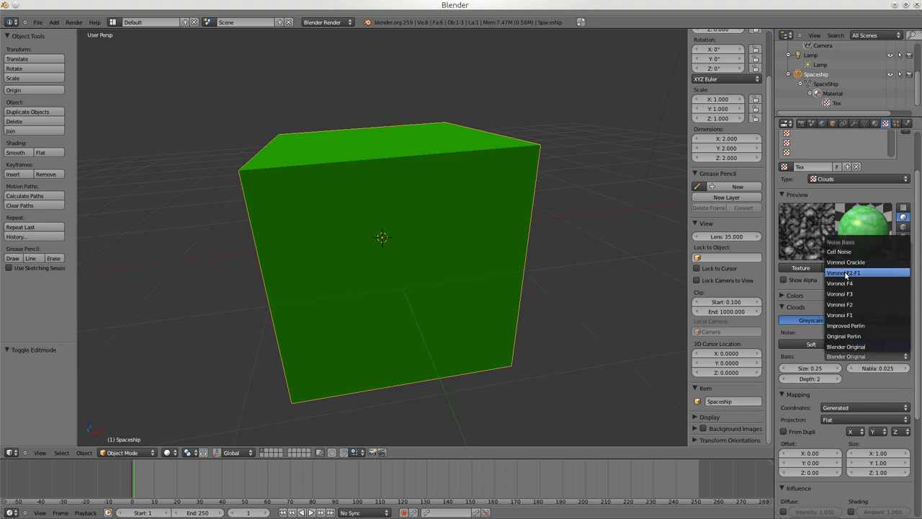
click(846, 347)
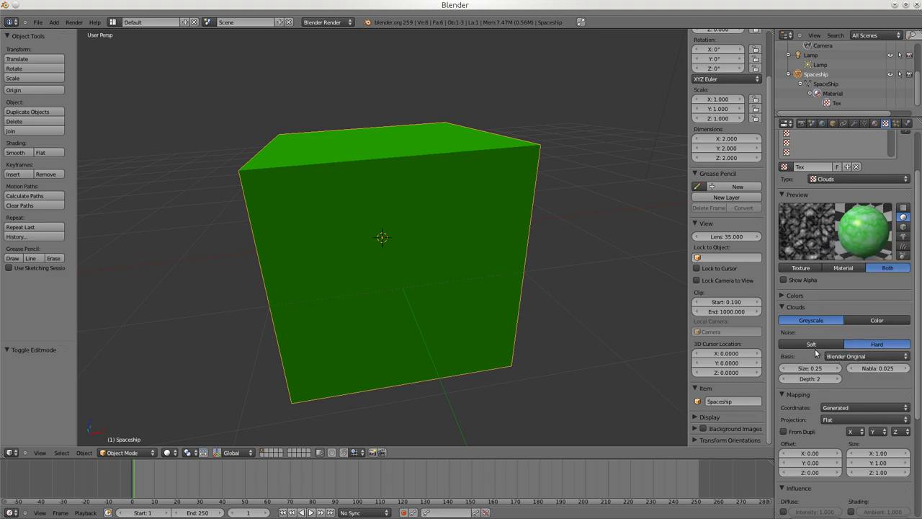
scroll(816, 351, up, 3)
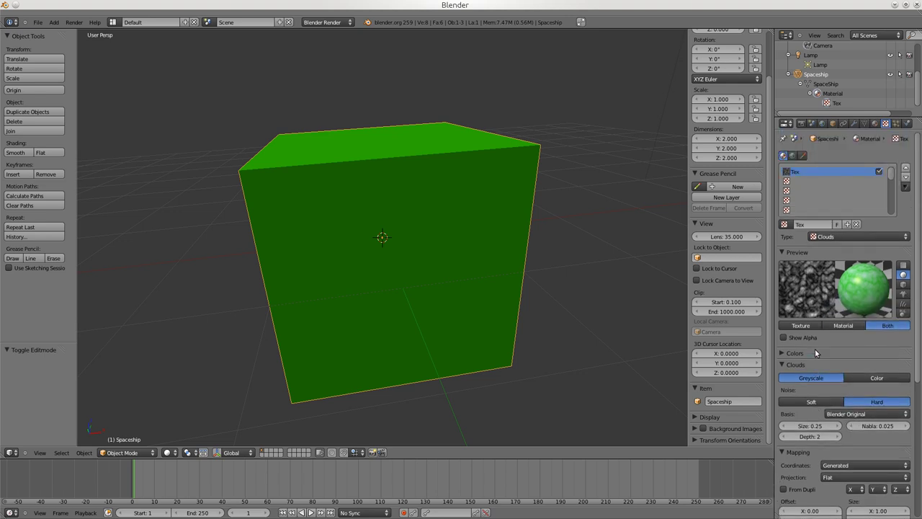
click(851, 238)
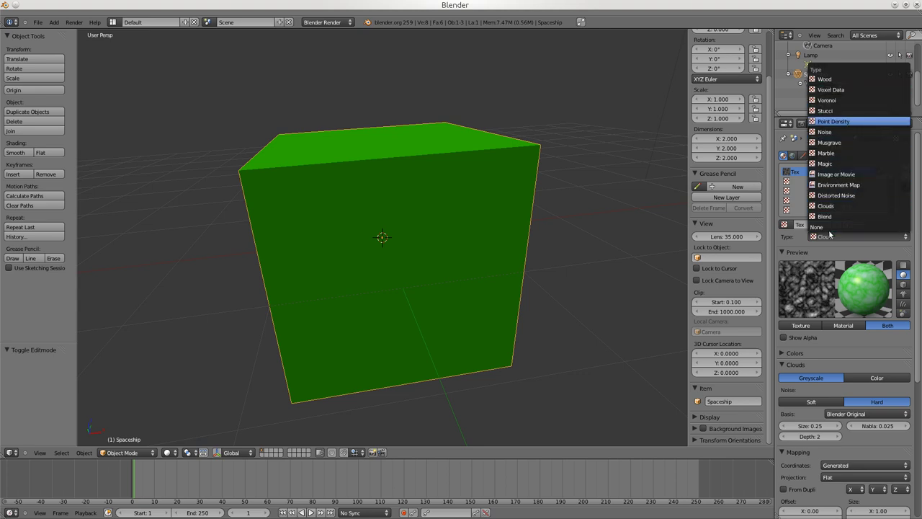
click(807, 251)
scroll(822, 371, down, 5)
scroll(823, 371, down, 4)
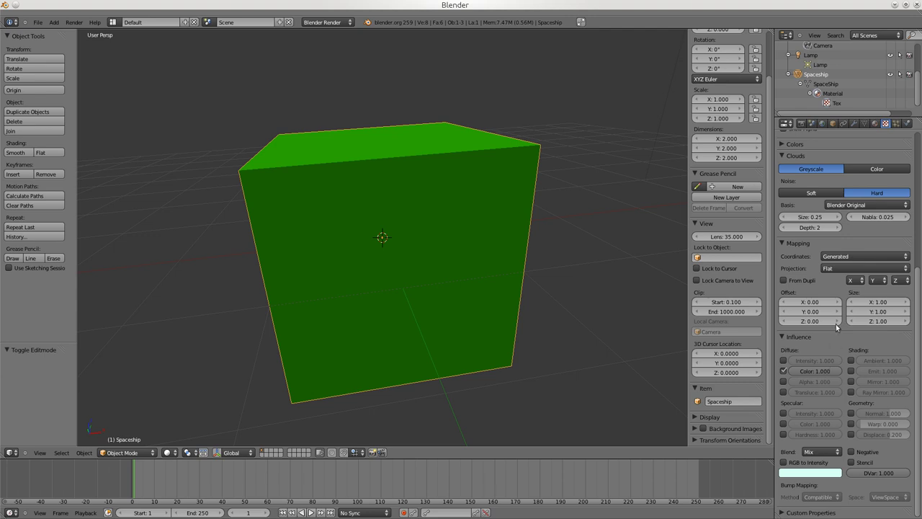
click(782, 156)
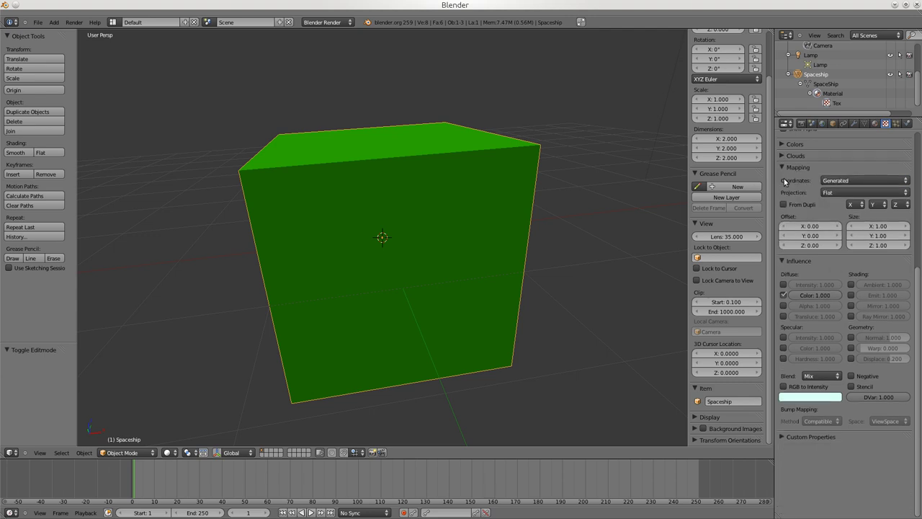
click(836, 181)
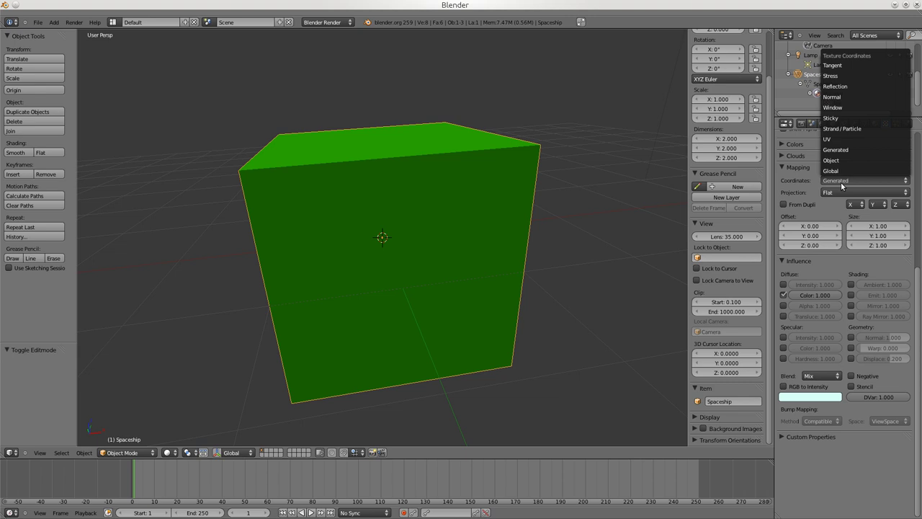
click(836, 140)
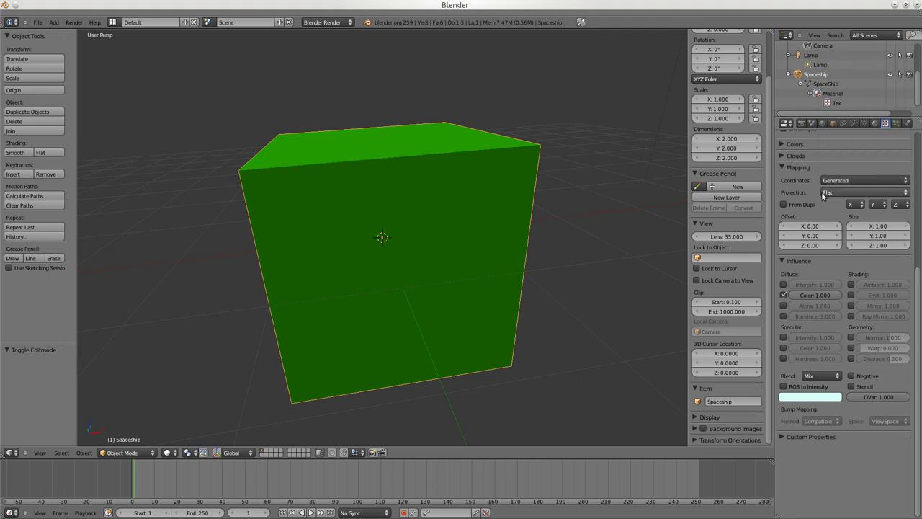
click(829, 193)
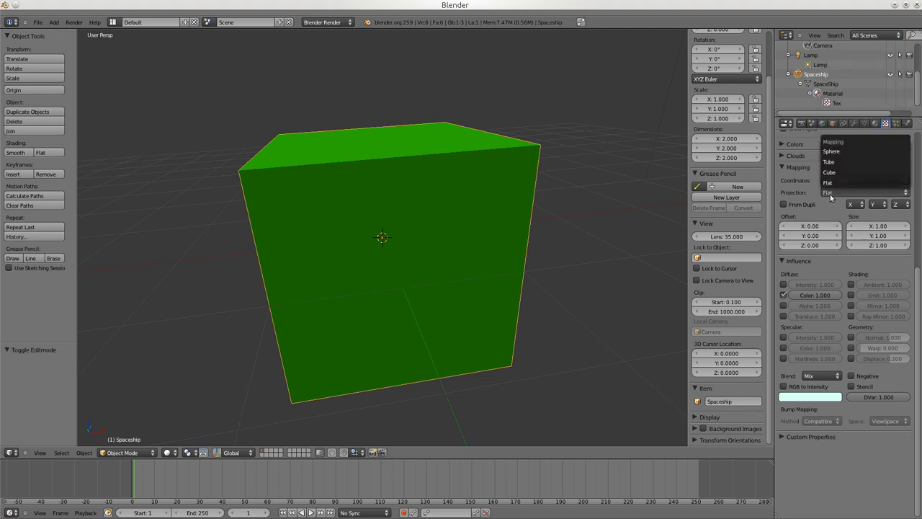
click(830, 194)
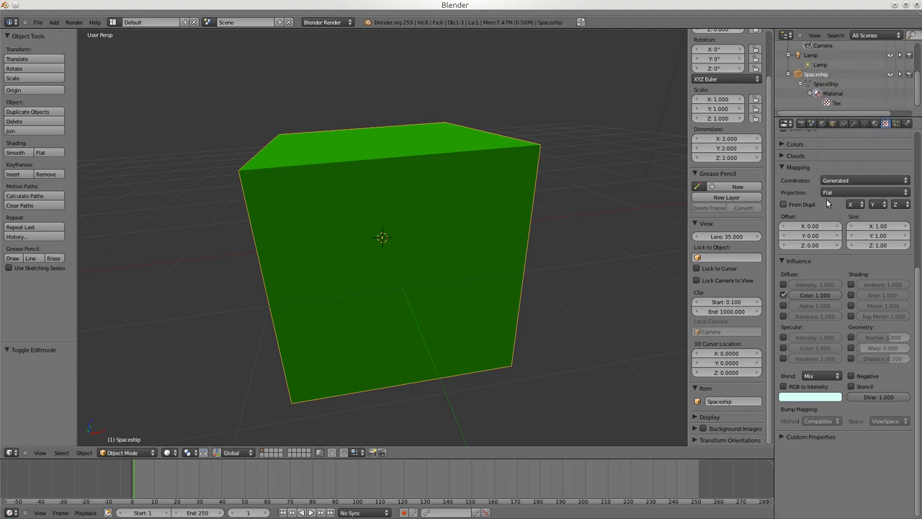
In Influence, untick Diffuse Color and tick Normal, leaving Mirror off
click(850, 305)
click(783, 295)
scroll(815, 297, up, 5)
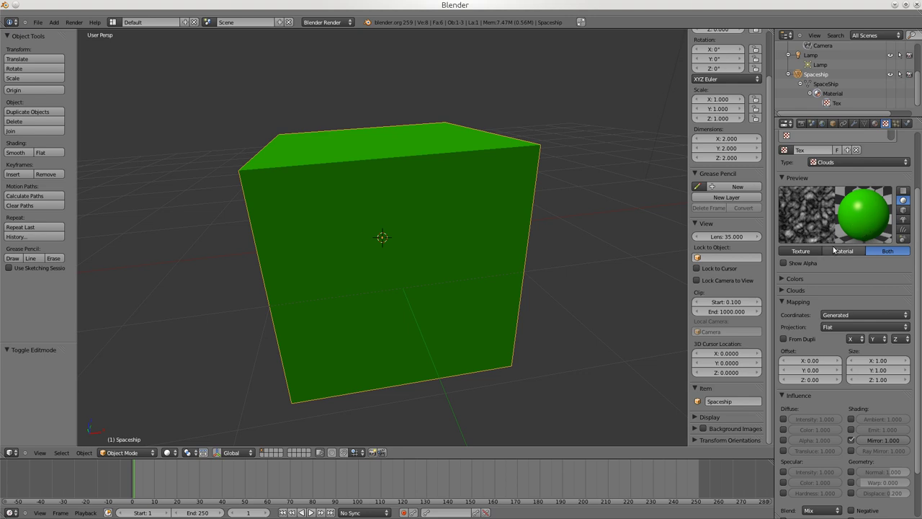
scroll(814, 335, down, 3)
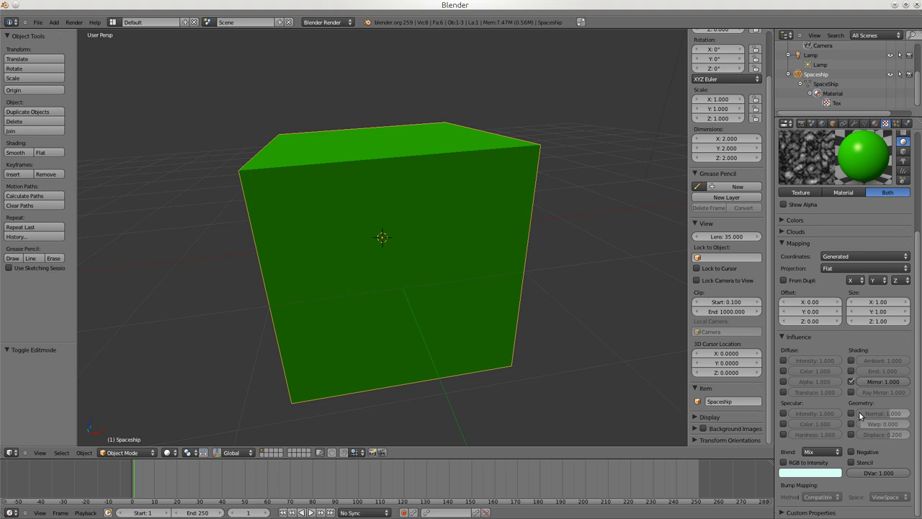
click(851, 381)
click(852, 413)
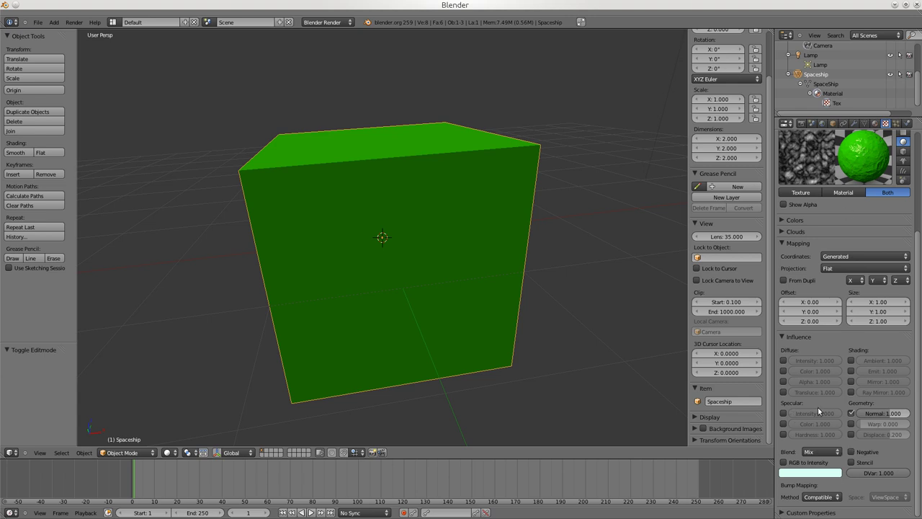
Confirm the Blend mode stays Mix, then show the cube's particle settings
click(836, 451)
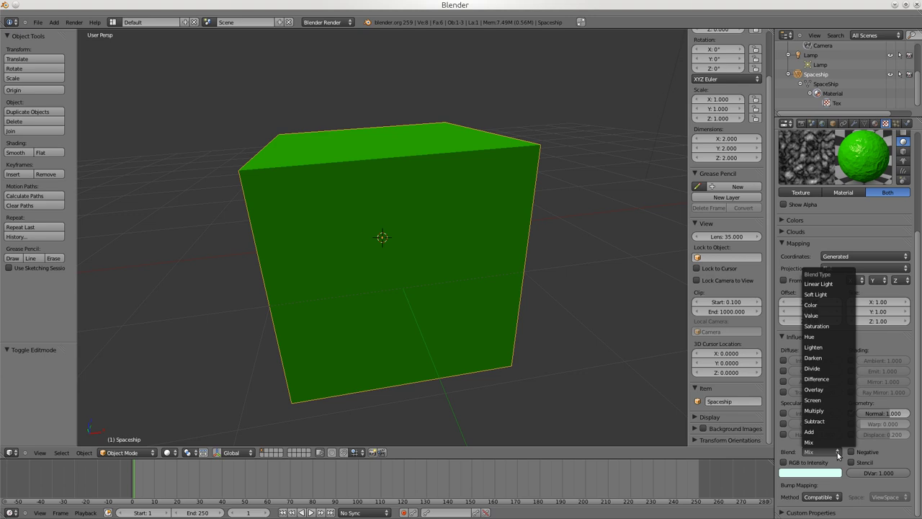
click(848, 453)
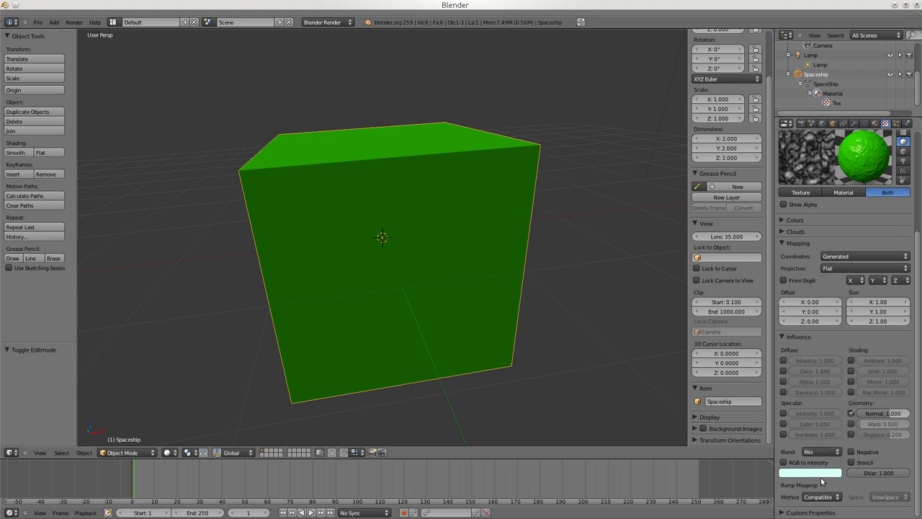
click(896, 124)
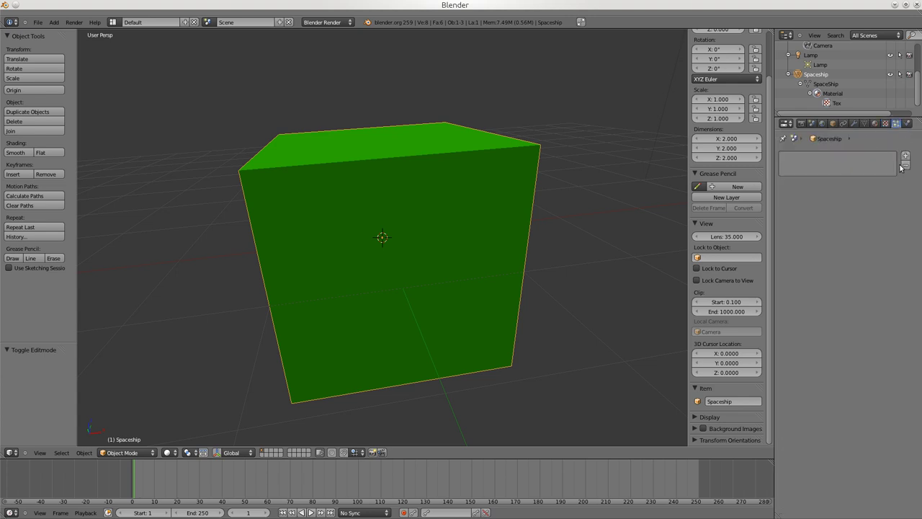
Add a particle system to the cube and remove it again
click(906, 155)
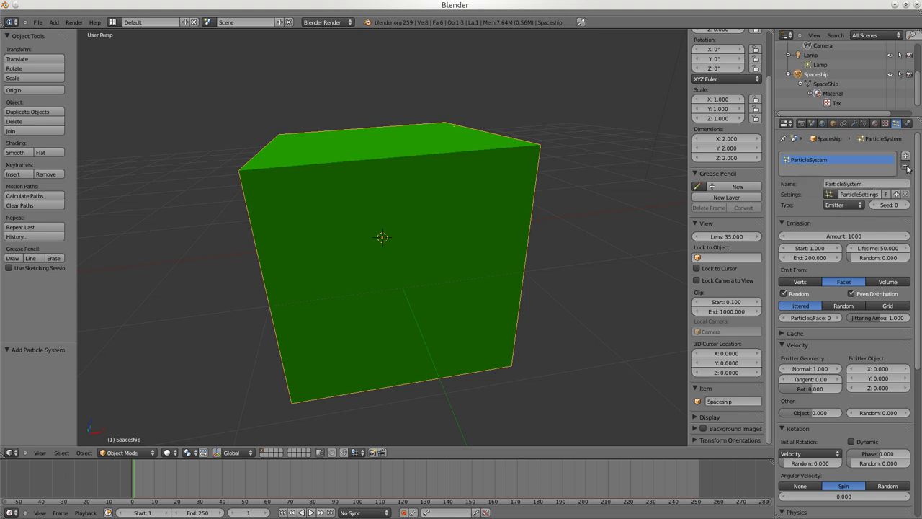
click(906, 166)
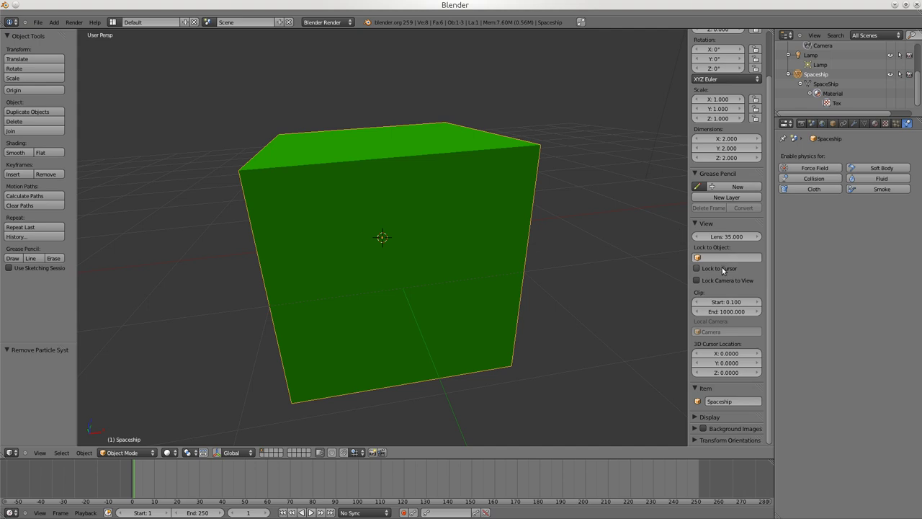
scroll(732, 290, up, 2)
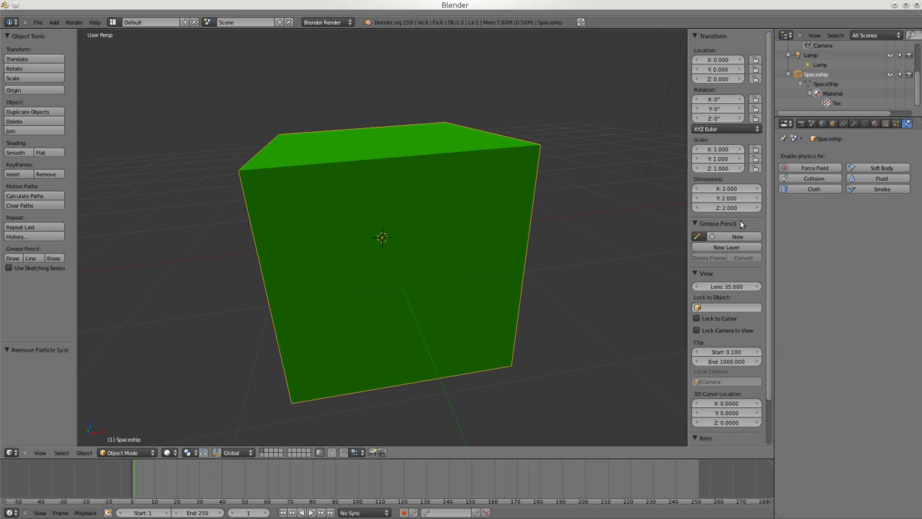
scroll(722, 299, down, 3)
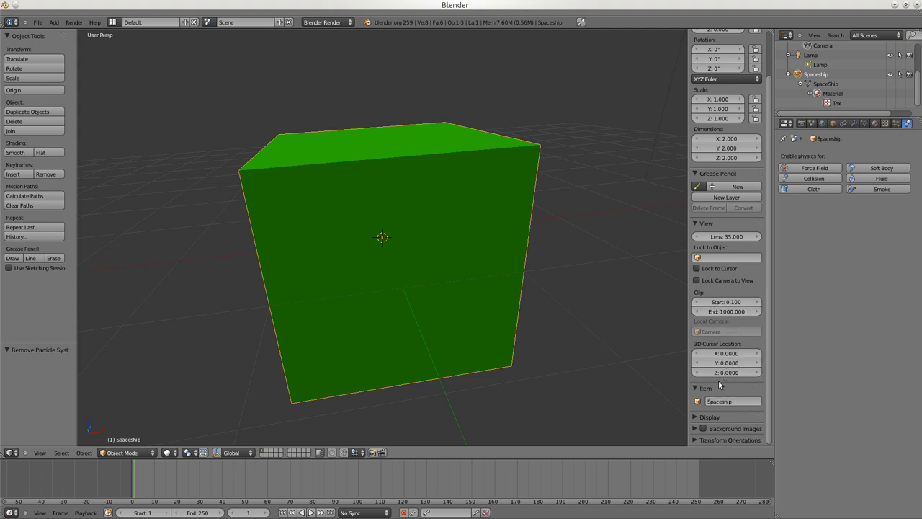
Set the N panel's Display shading method to GLSL
click(705, 418)
scroll(708, 389, down, 5)
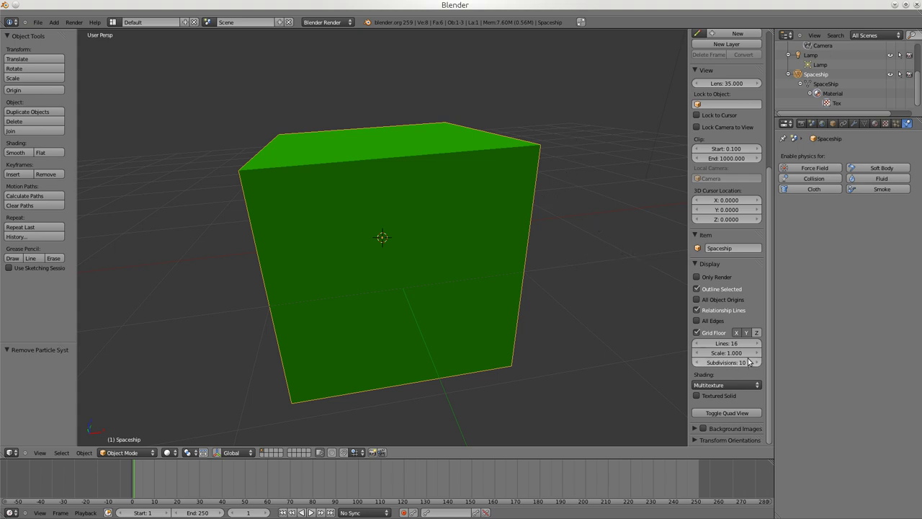
click(729, 384)
click(729, 383)
click(720, 354)
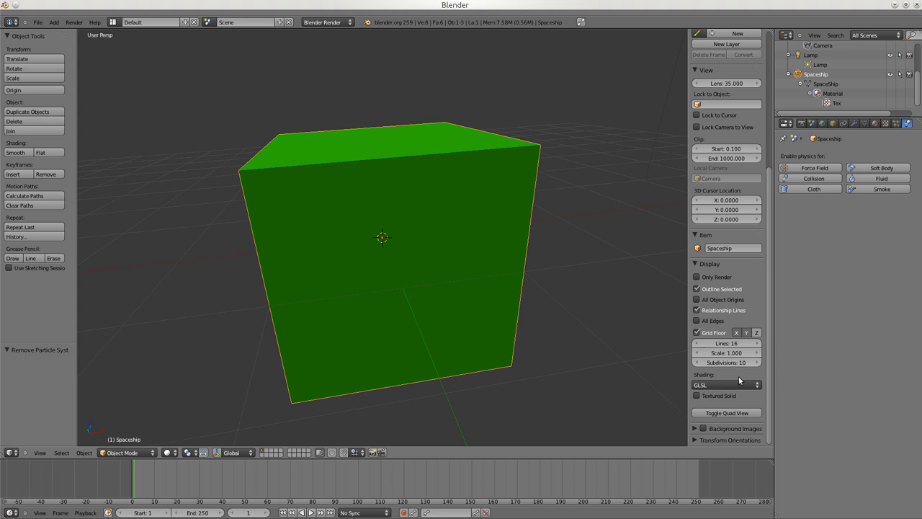
Switch the viewport to Textured shading, orbit to the blackened lower faces, and show texture settings
click(167, 453)
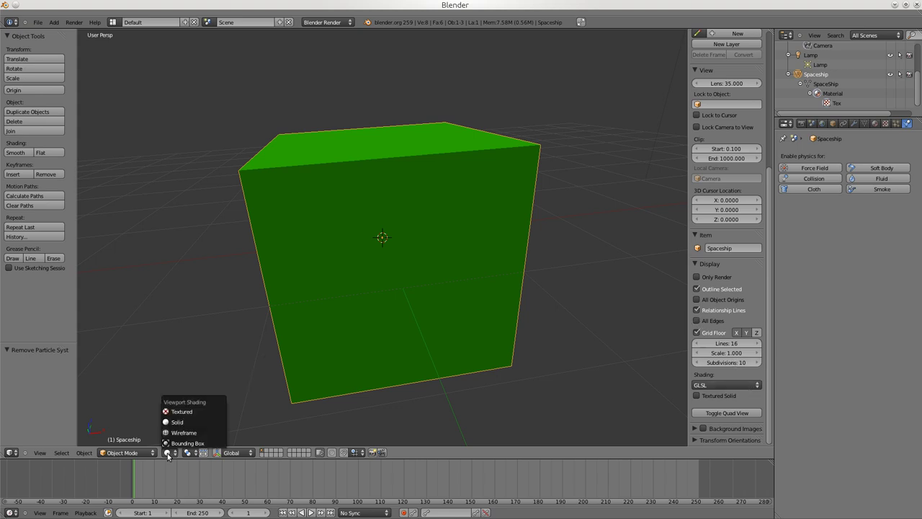
click(181, 414)
middle_drag(322, 183, 281, 232)
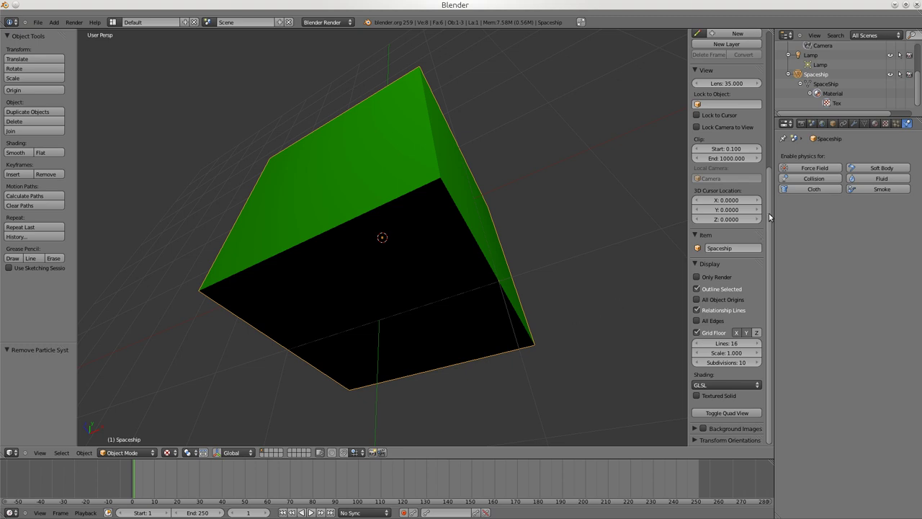
click(885, 123)
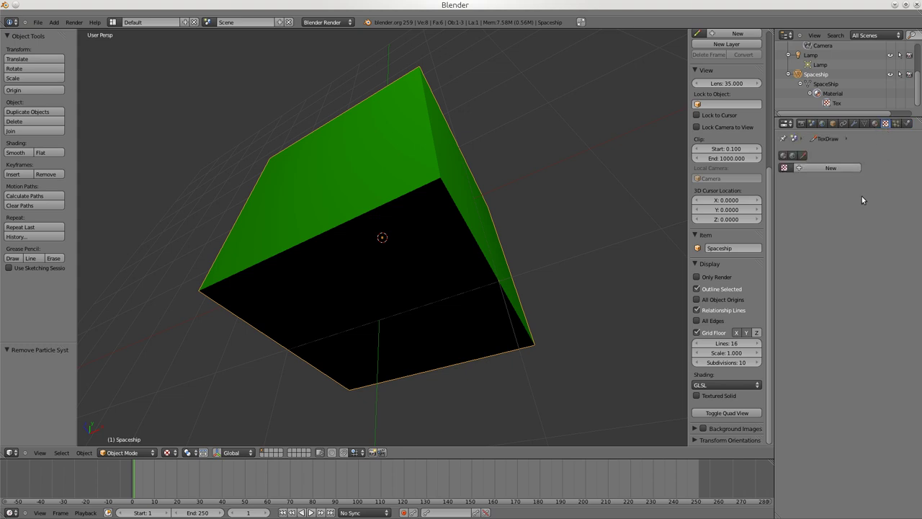
Review the cube's material settings, including the expanded Shadow panel
click(876, 125)
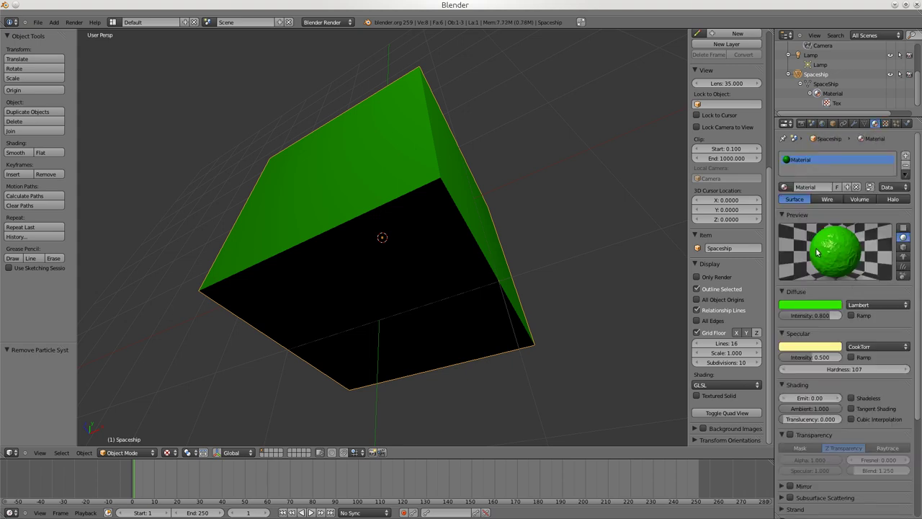
scroll(816, 282, down, 5)
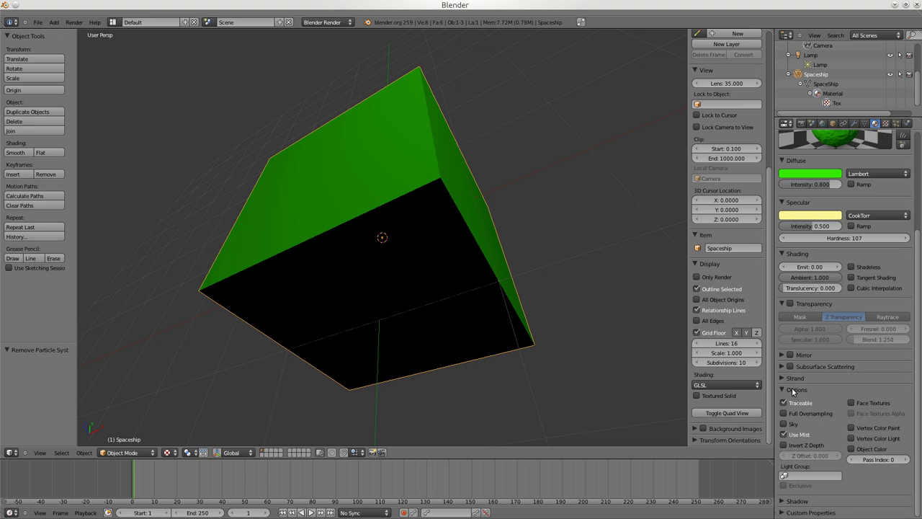
scroll(809, 398, up, 5)
scroll(810, 397, down, 5)
scroll(811, 367, up, 5)
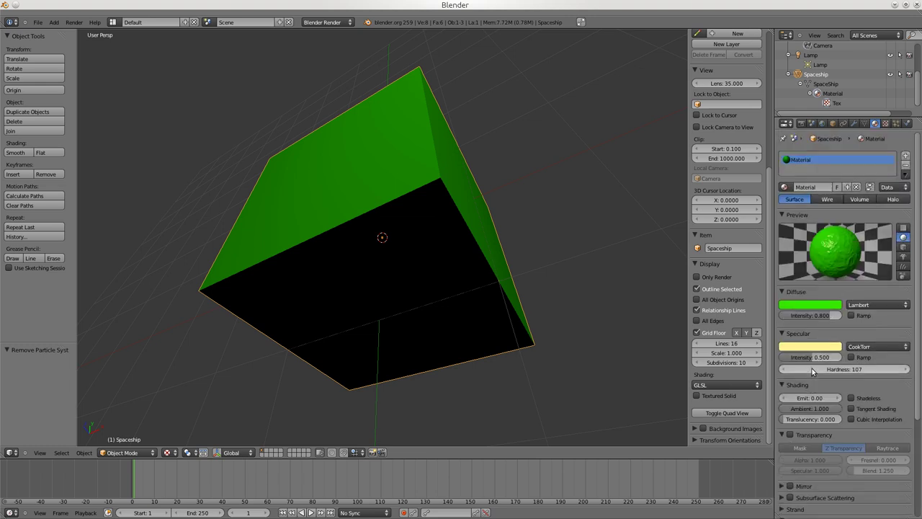
scroll(821, 396, down, 5)
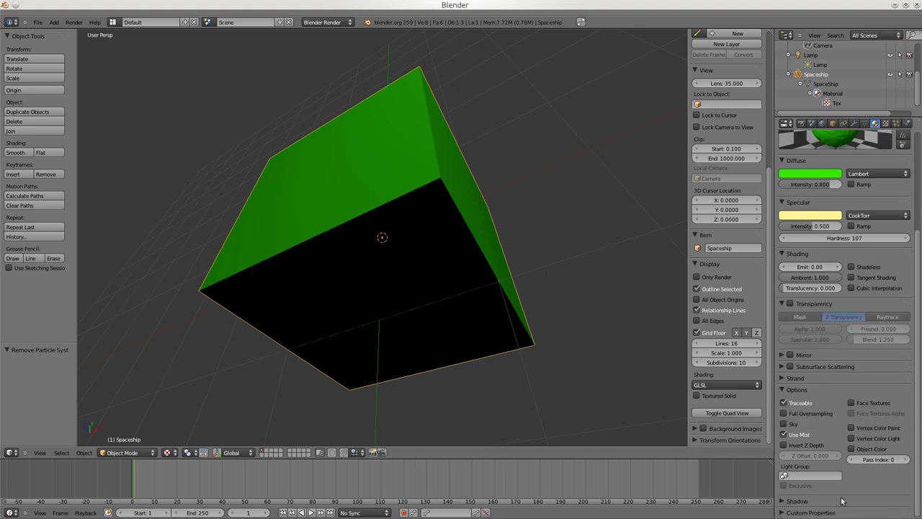
click(781, 501)
scroll(810, 463, down, 3)
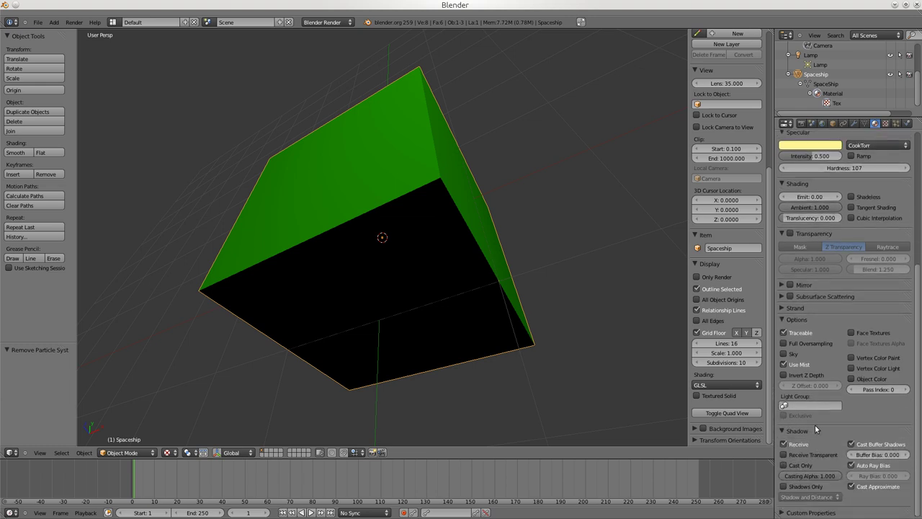
scroll(816, 443, up, 6)
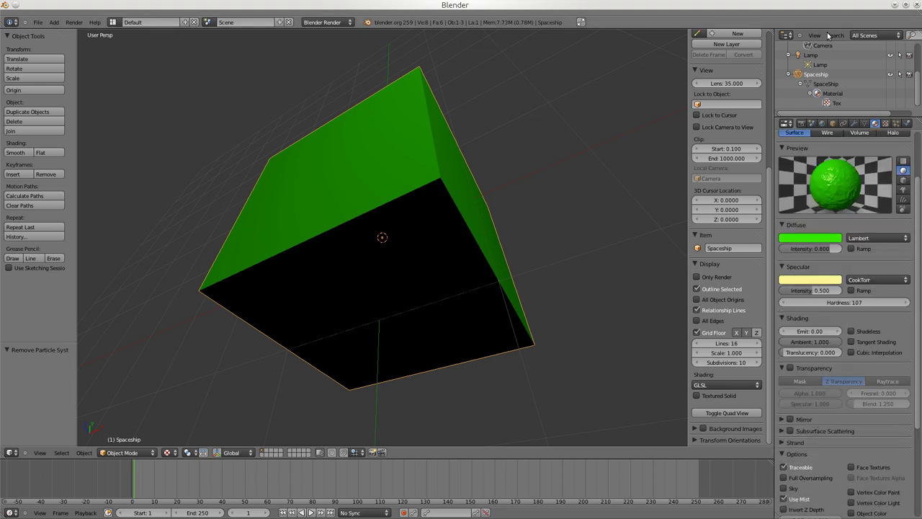
Make the texture influence Diffuse Color instead of Geometry Normal, then orbit the cube
click(885, 123)
scroll(813, 259, down, 6)
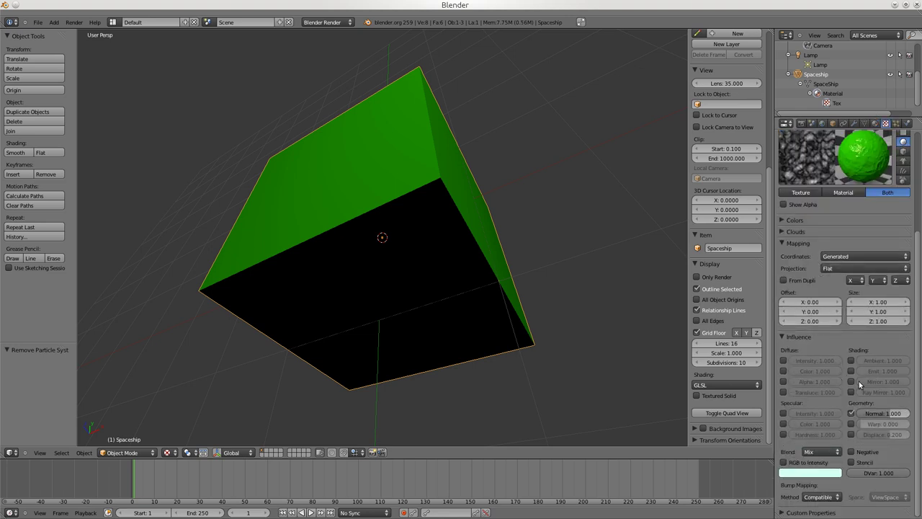
click(783, 371)
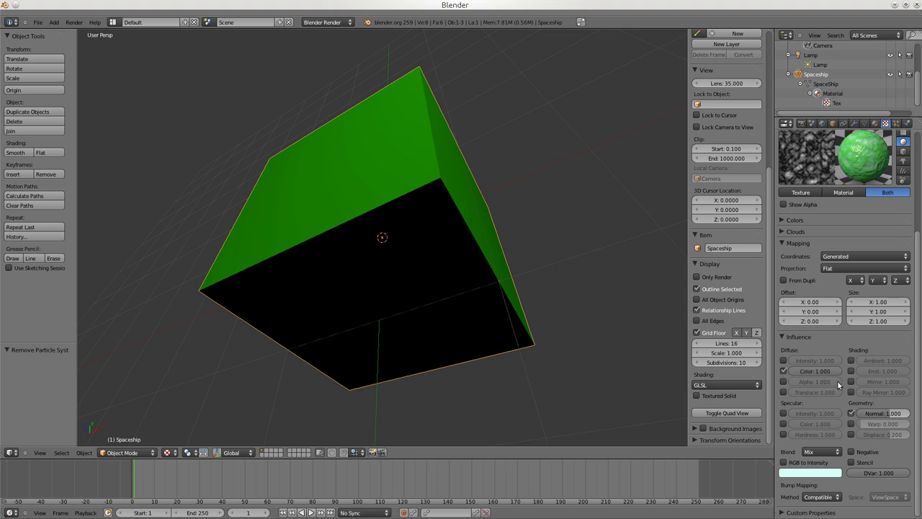
click(852, 413)
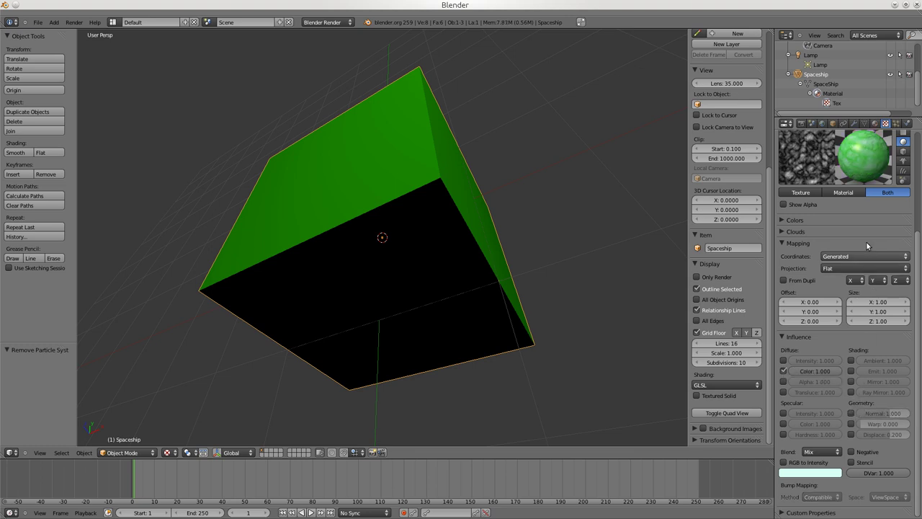
scroll(555, 288, down, 3)
middle_drag(315, 173, 338, 185)
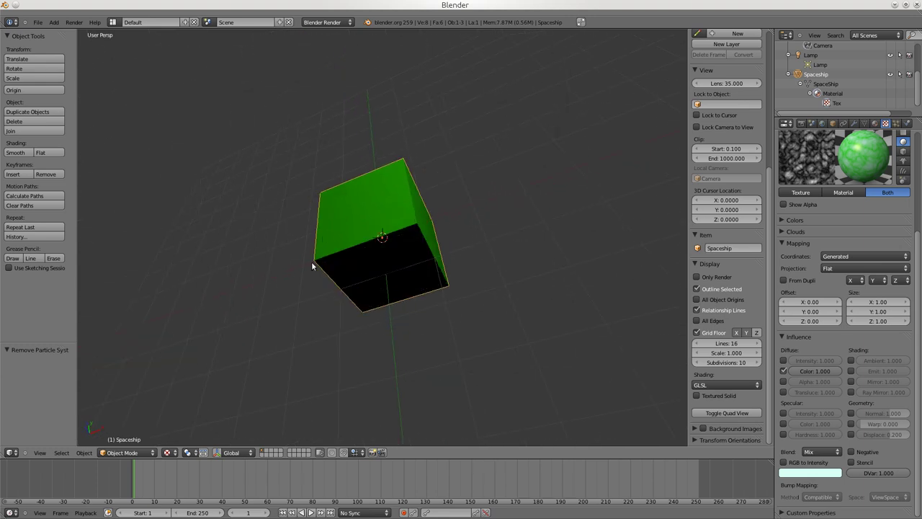
Render with F12, then maximize the 3D view, toggle the tool shelf and side panel, and restore
key(F12)
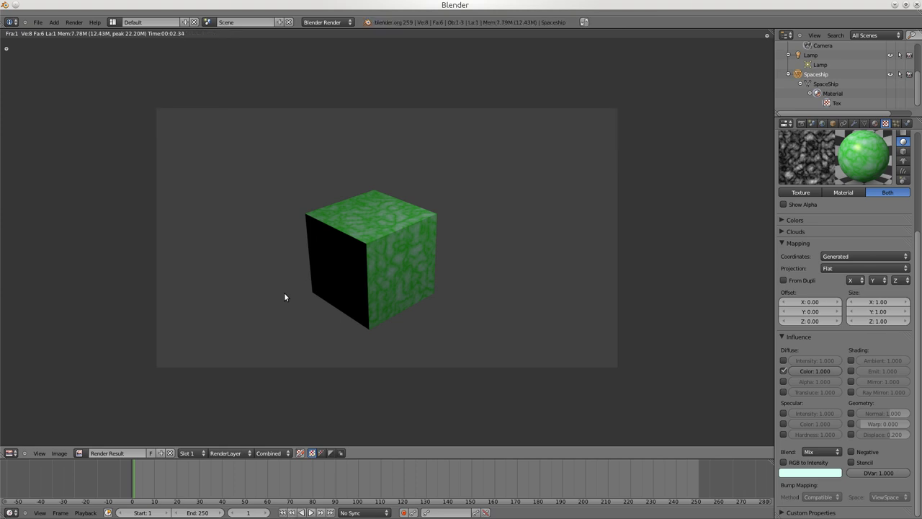
key(Escape)
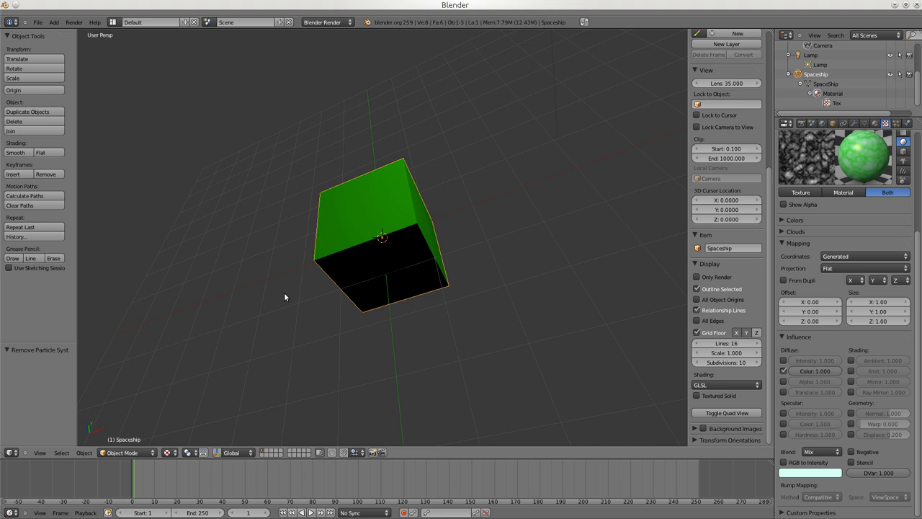
key(ctrl+Up)
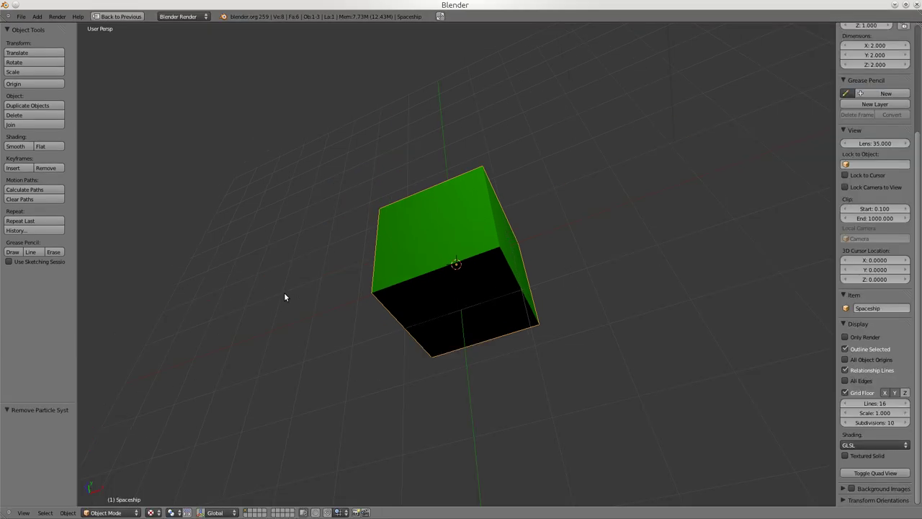
key(t)
key(t)
key(t)
key(n)
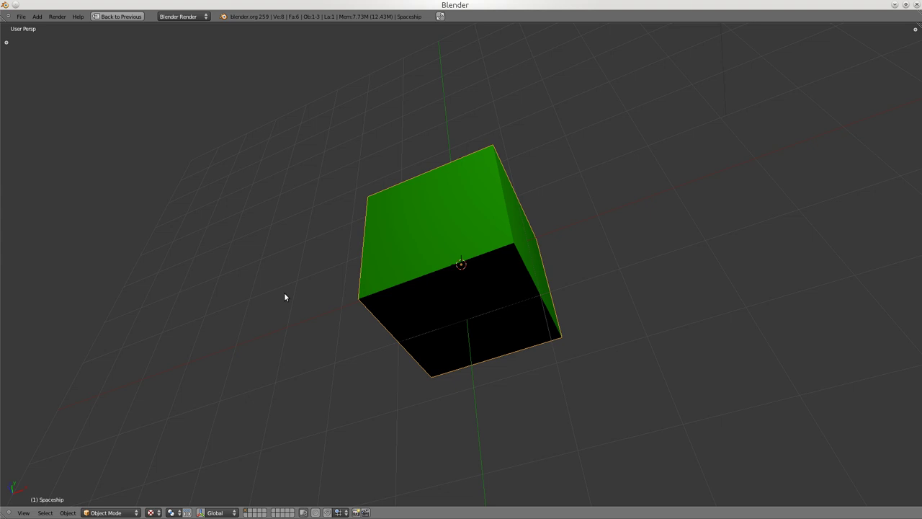
key(t)
key(n)
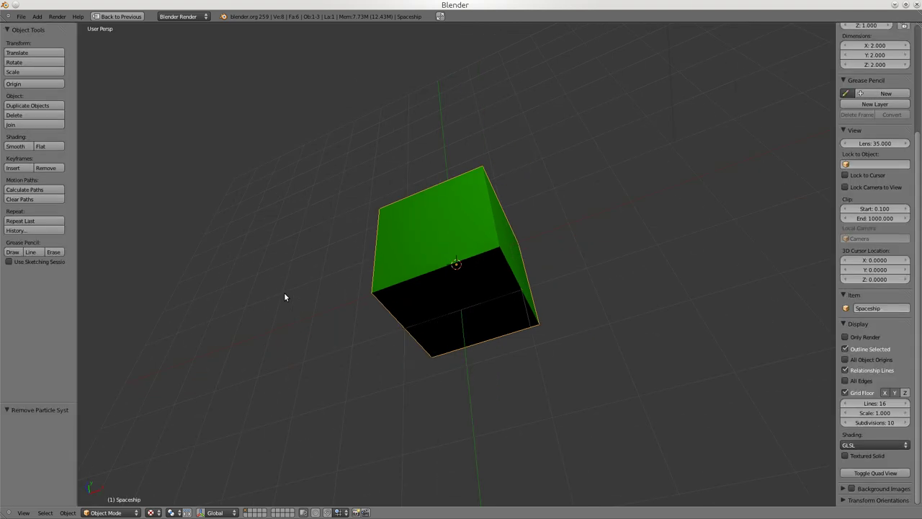
key(ctrl+Up)
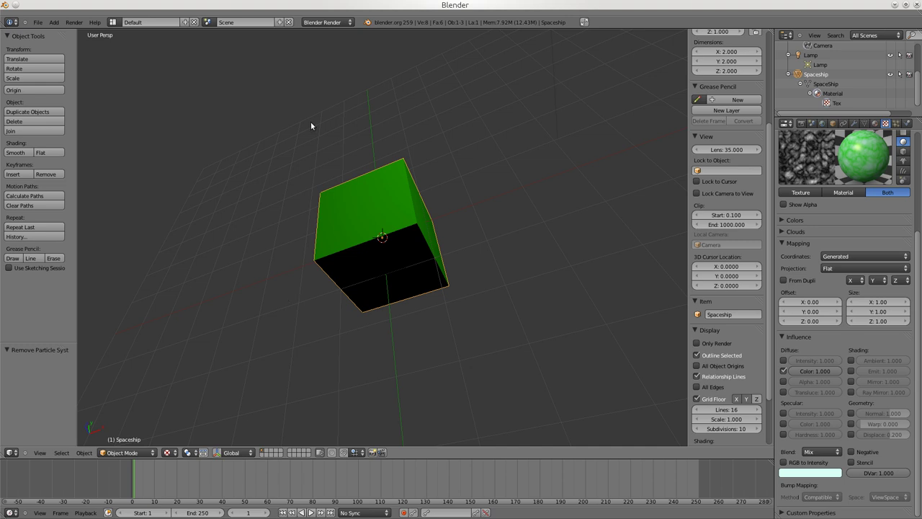
Search the operator list for 'sub'
scroll(170, 300, down, 3)
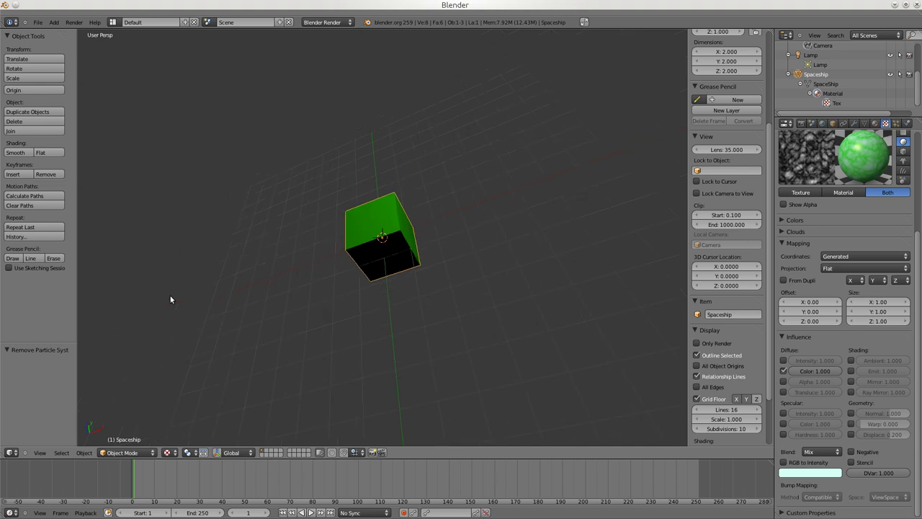
key(space)
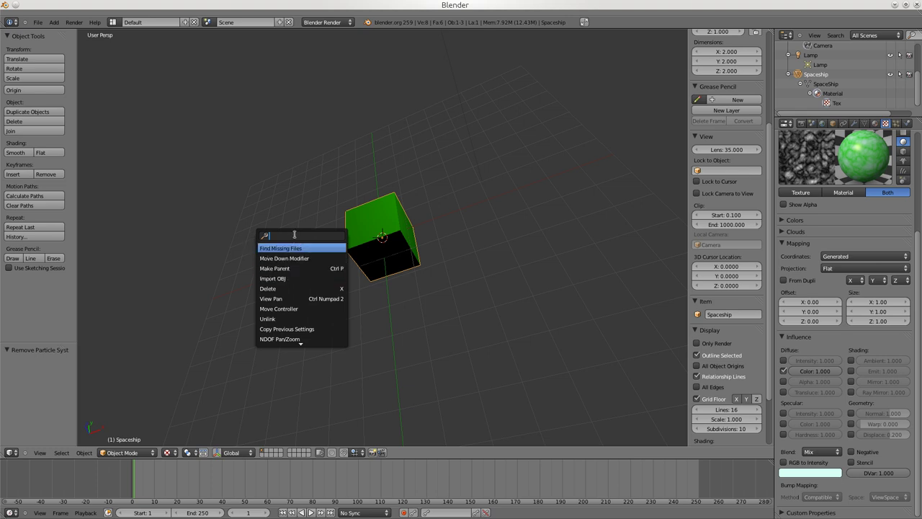
text(sub)
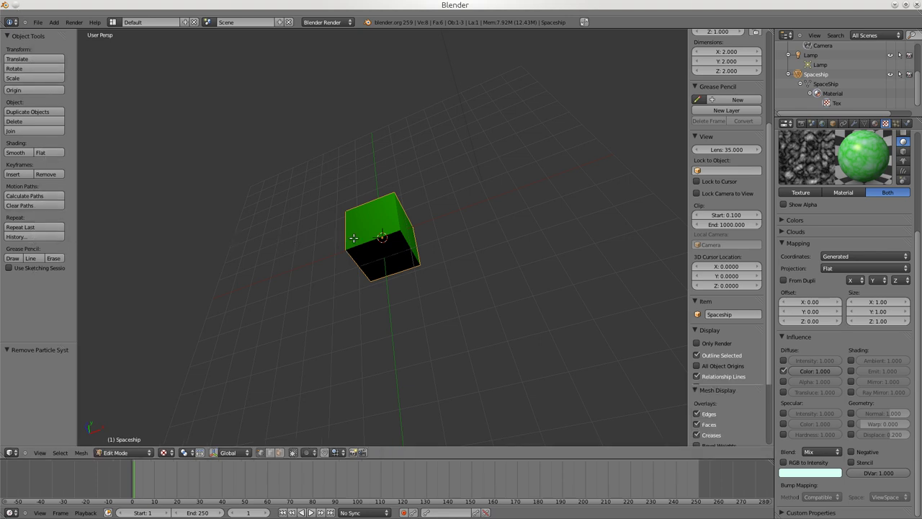
key(Tab)
scroll(29, 165, down, 2)
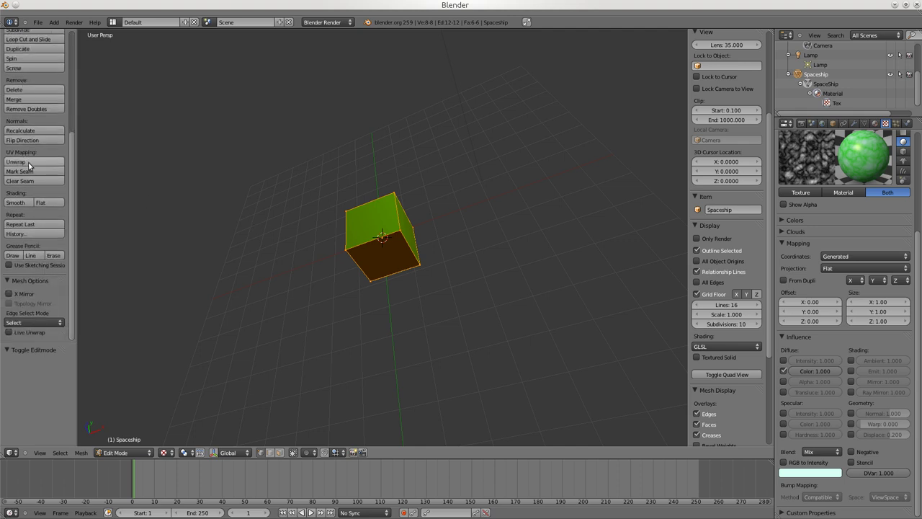
scroll(29, 164, up, 2)
scroll(724, 126, down, 5)
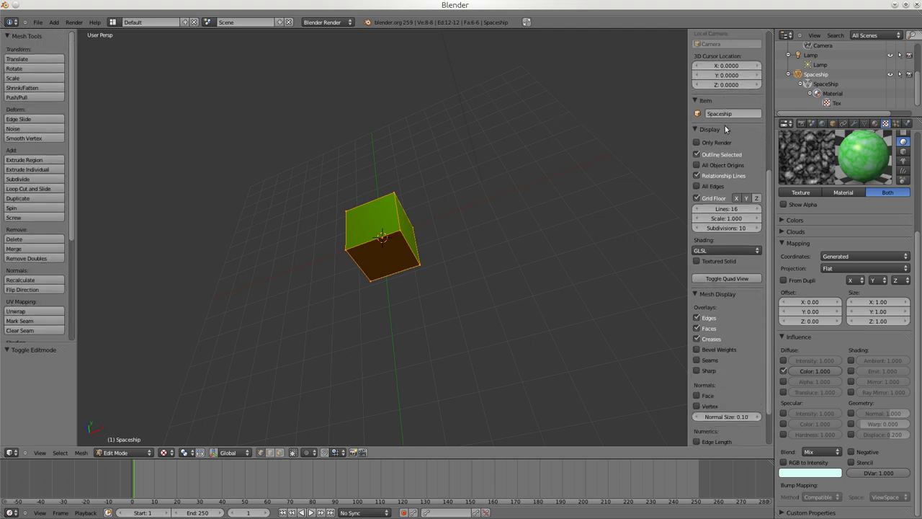
scroll(722, 128, up, 10)
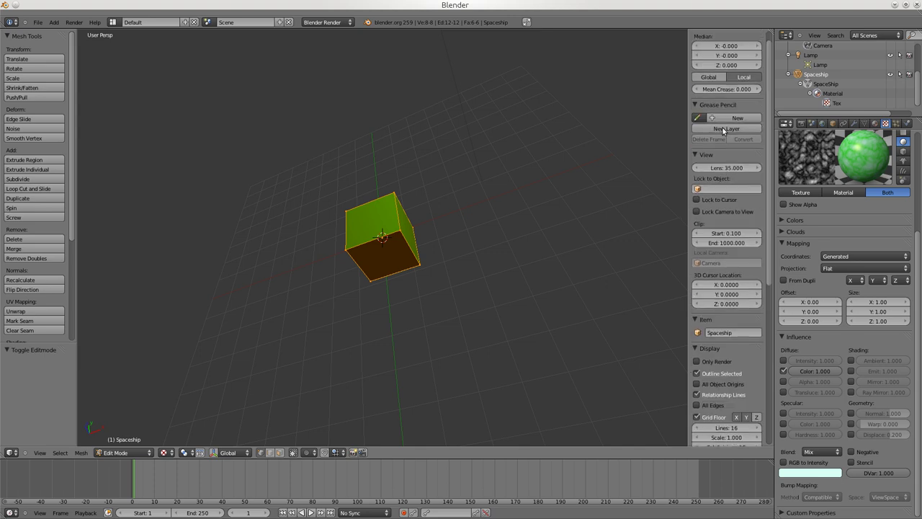
click(127, 453)
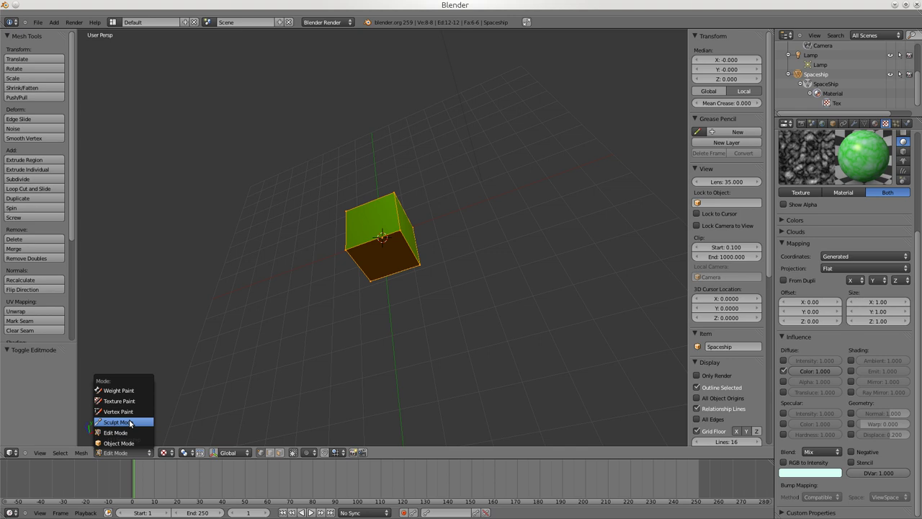
click(130, 423)
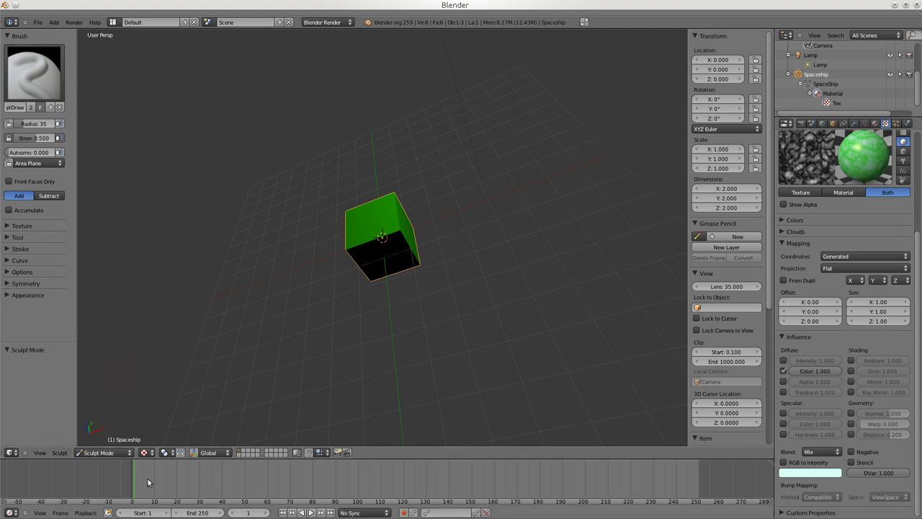
click(129, 452)
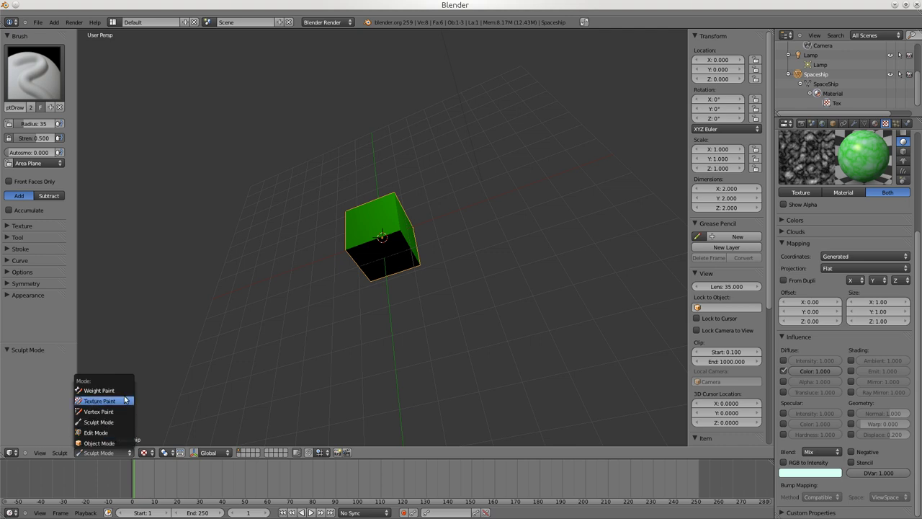
click(103, 443)
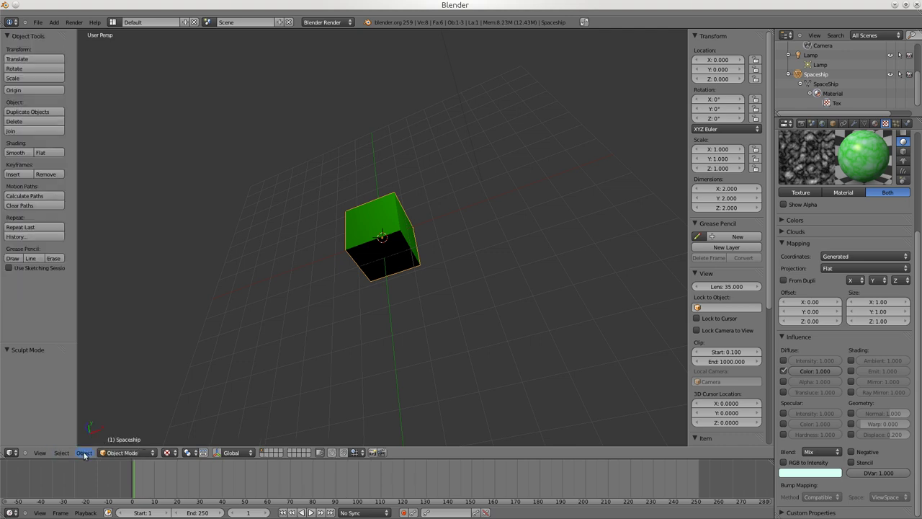
click(84, 453)
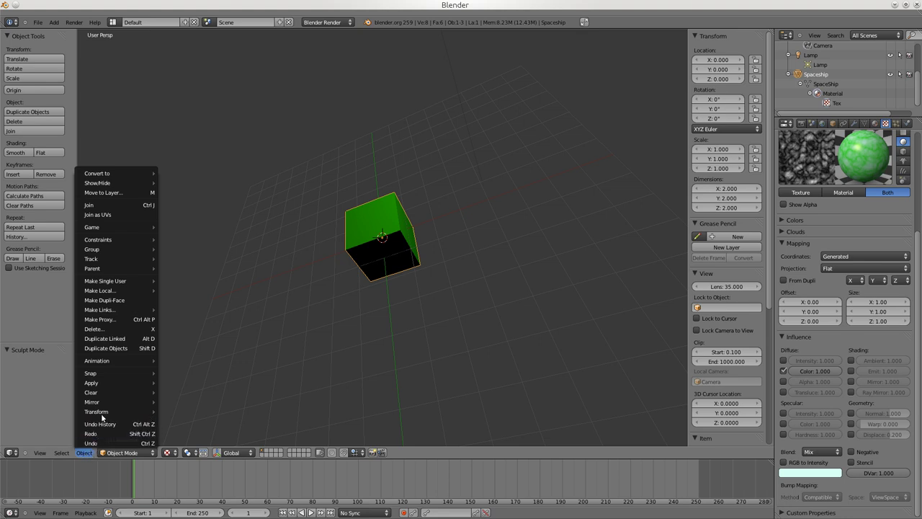
mouse_move(108, 387)
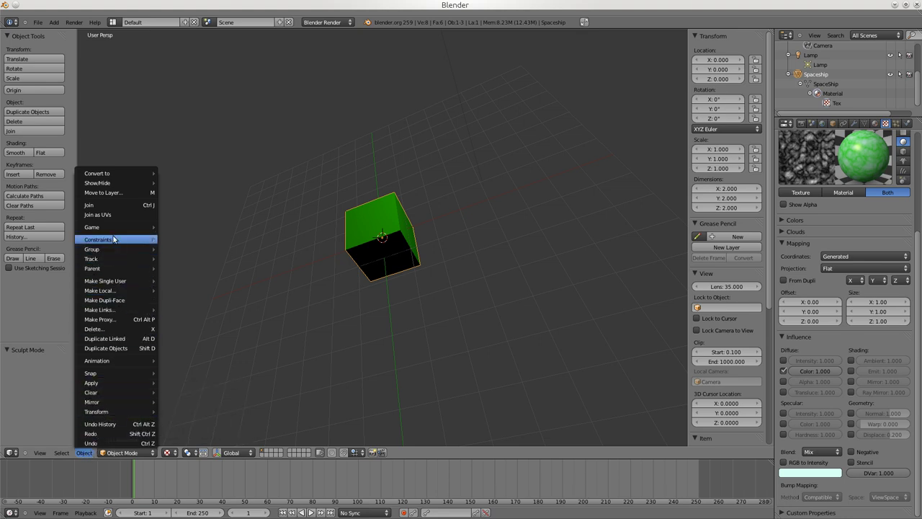
mouse_move(113, 239)
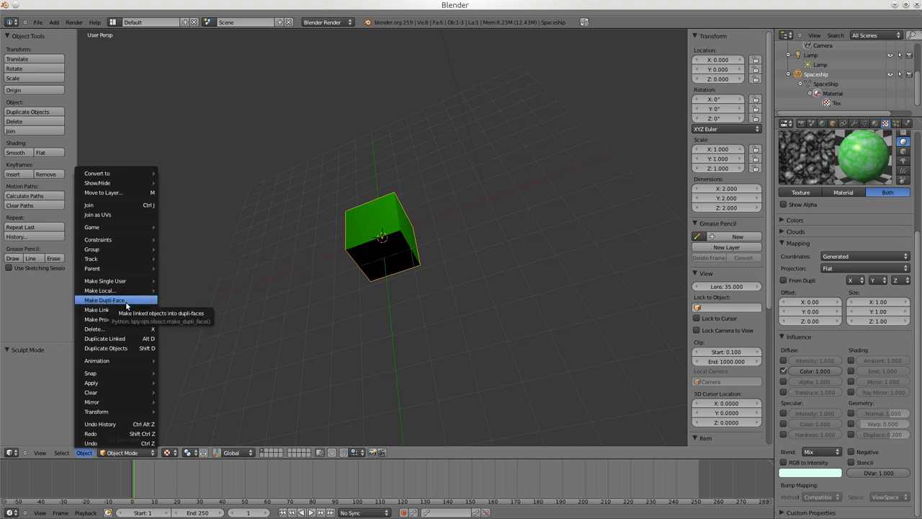
mouse_move(127, 311)
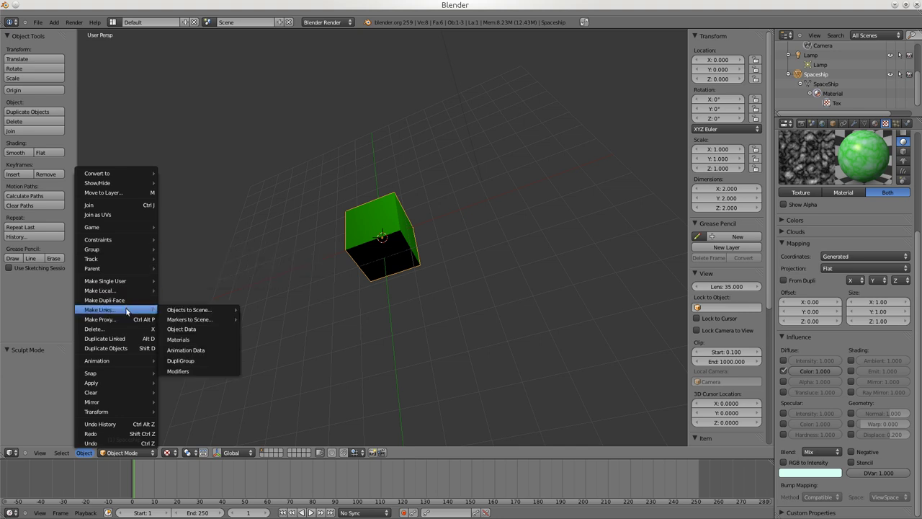
mouse_move(136, 374)
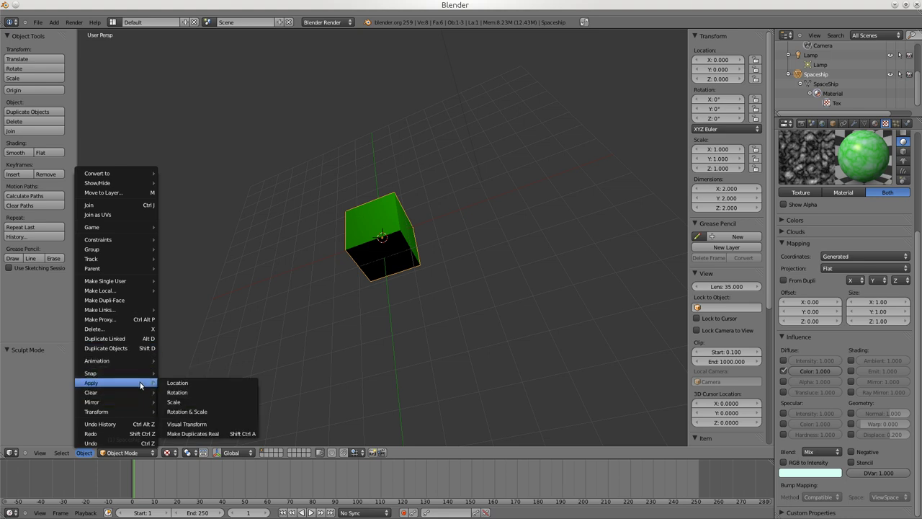
click(62, 453)
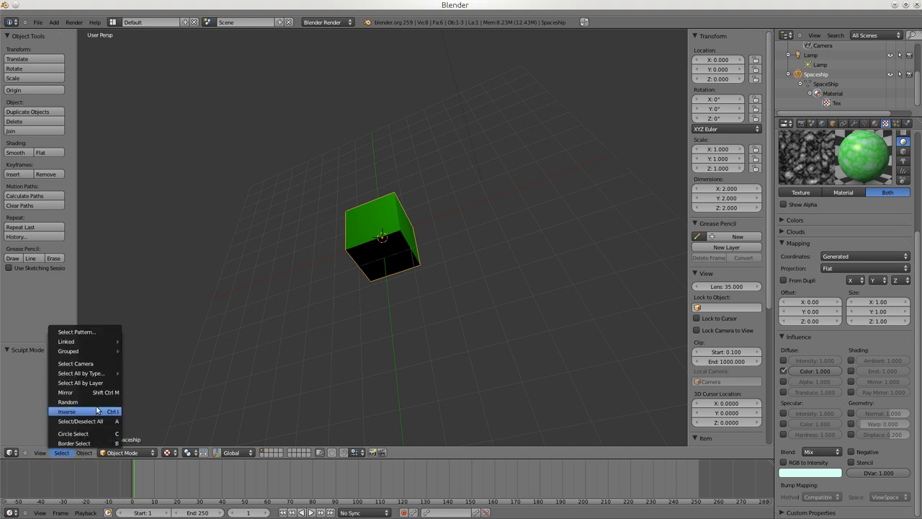
click(39, 452)
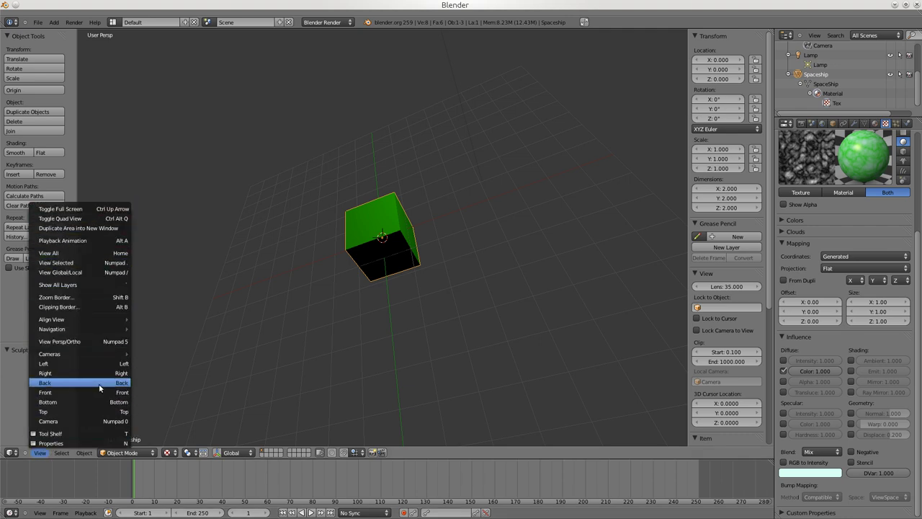
mouse_move(106, 321)
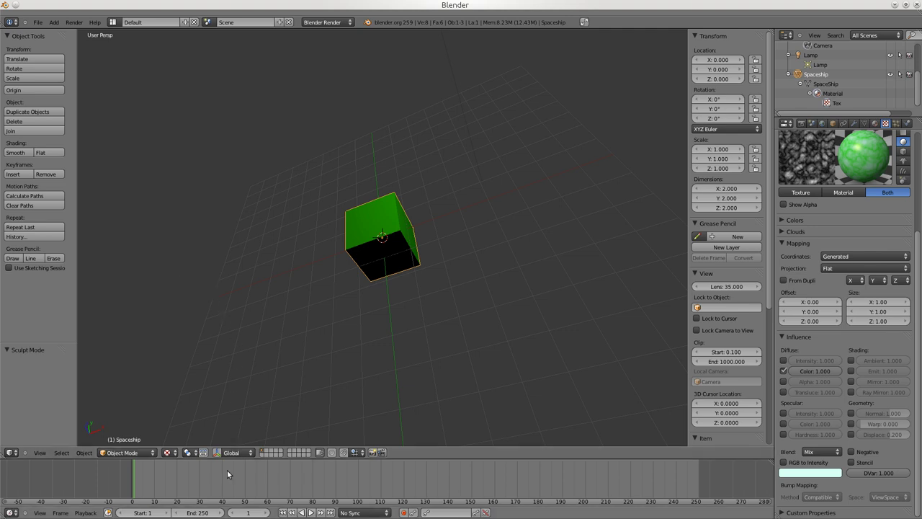
Scrub the timeline to frame 50 and browse the sync, Playback, Frame and View menus
mouse_move(134, 484)
mouse_down()
mouse_move(397, 486)
mouse_move(127, 467)
mouse_move(245, 479)
mouse_up()
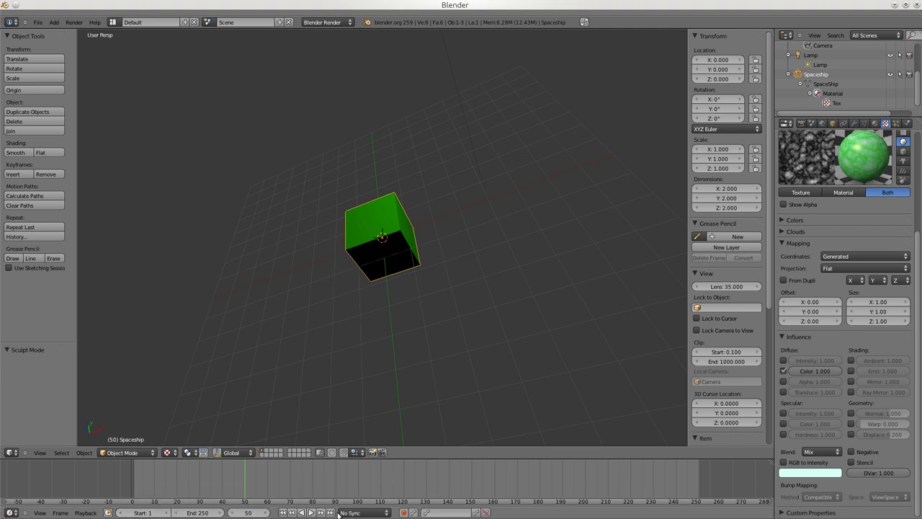
click(360, 512)
mouse_move(371, 513)
click(87, 512)
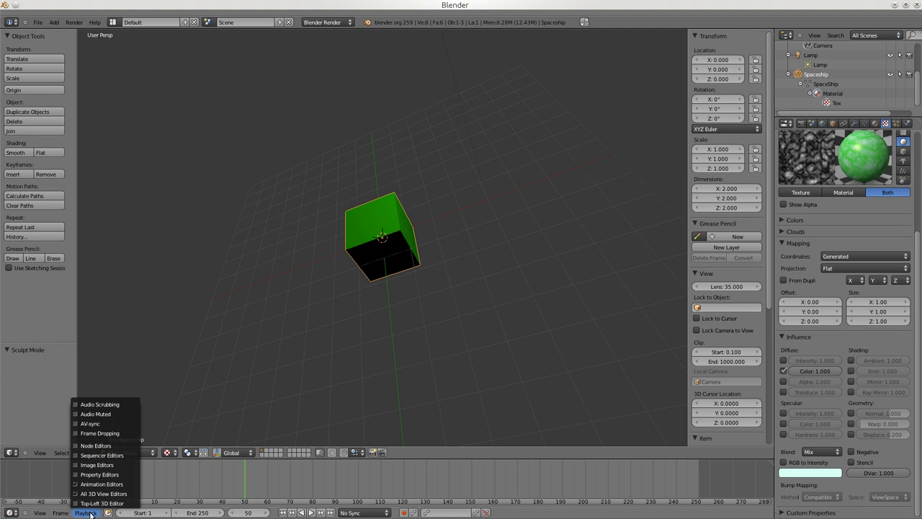
click(85, 513)
click(62, 513)
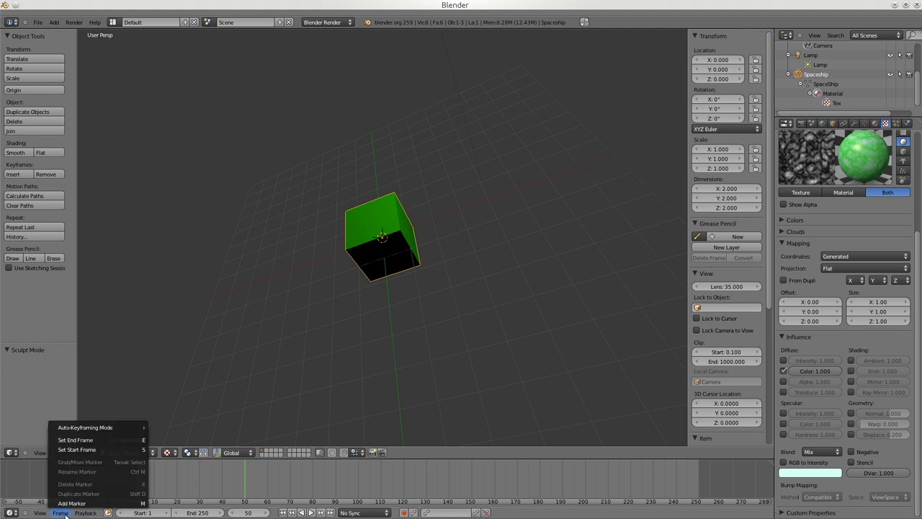
click(41, 513)
click(41, 513)
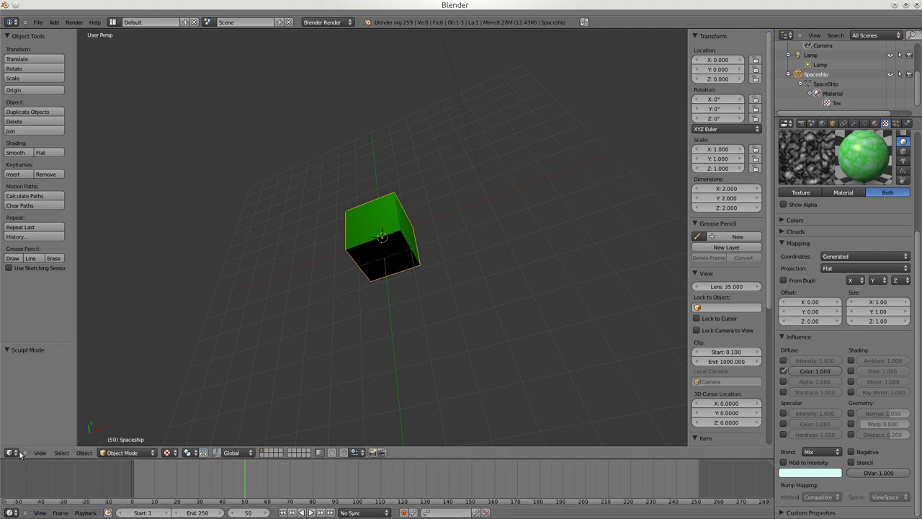
Switch the main area to the Outliner and back to the 3D View
click(11, 453)
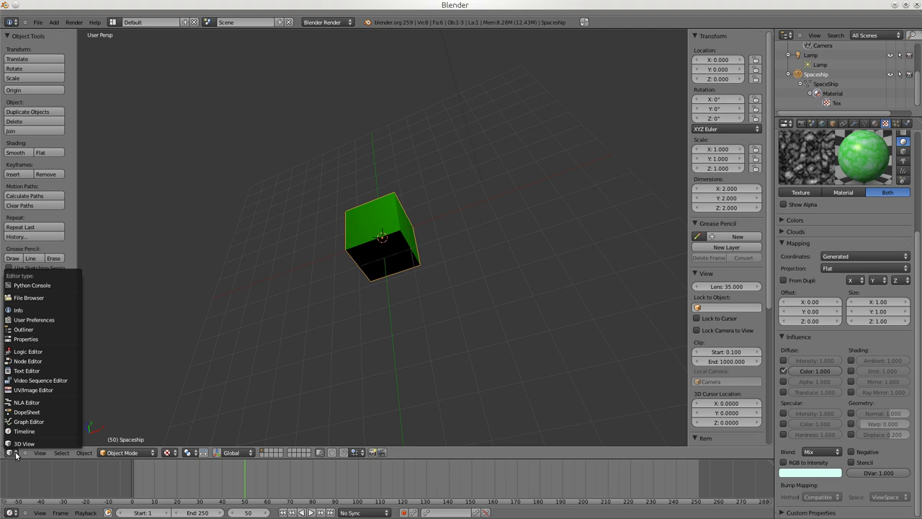
click(27, 329)
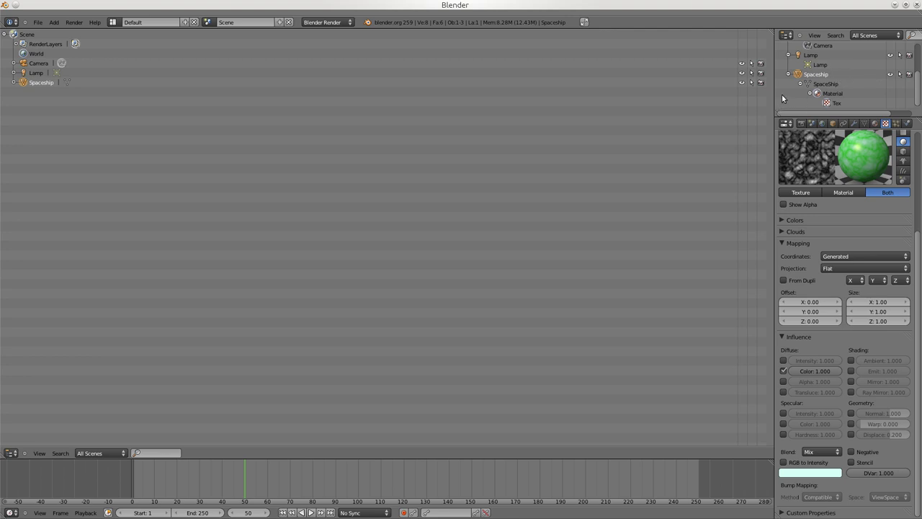
click(12, 453)
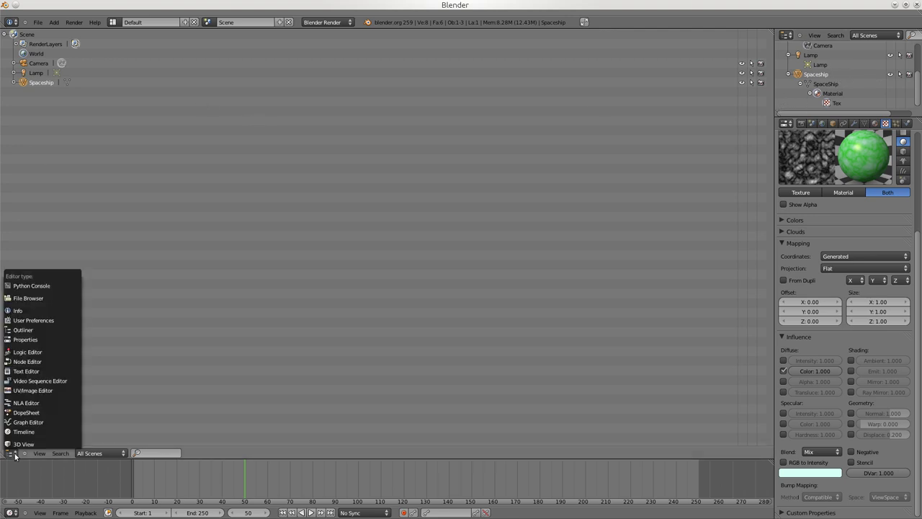
click(25, 445)
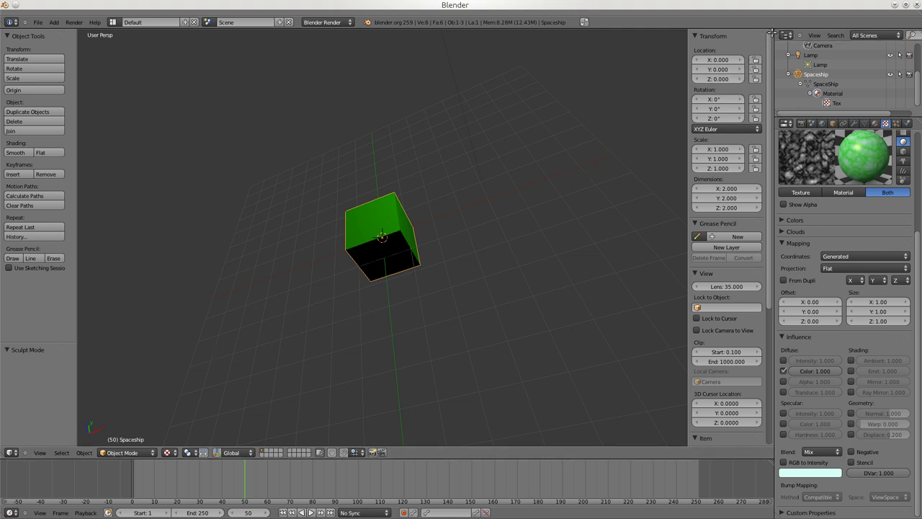
Split the 3D view in two, showing camera view (Numpad 0) left and top view (Numpad 7) right
drag(774, 31, 365, 72)
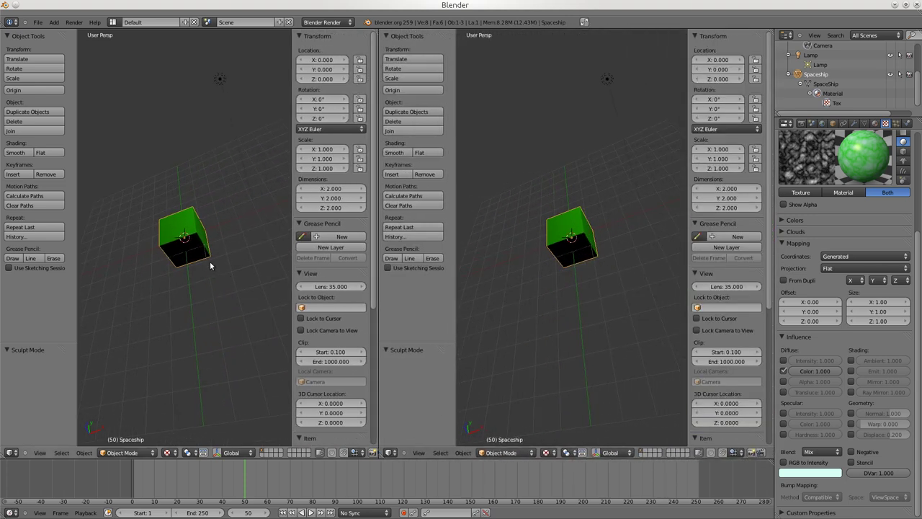
key(KP_0)
scroll(208, 259, down, 2)
middle_drag(550, 254, 571, 216)
key(KP_7)
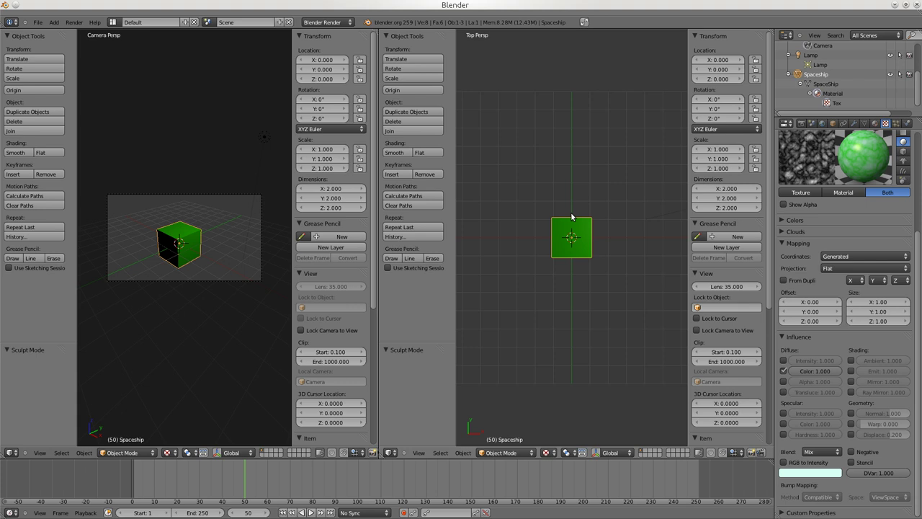
Start Join Area from the divider's right-click options to merge the two views
right_click(378, 107)
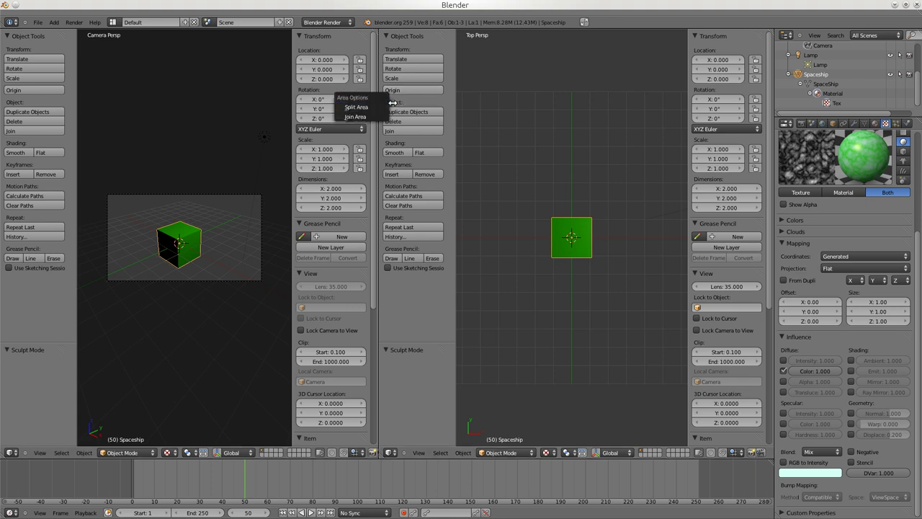
click(355, 117)
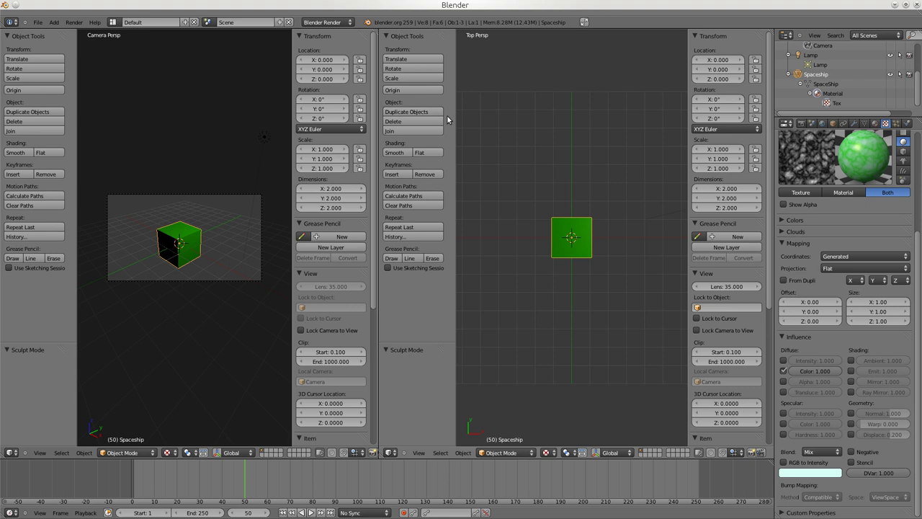
right_click(378, 120)
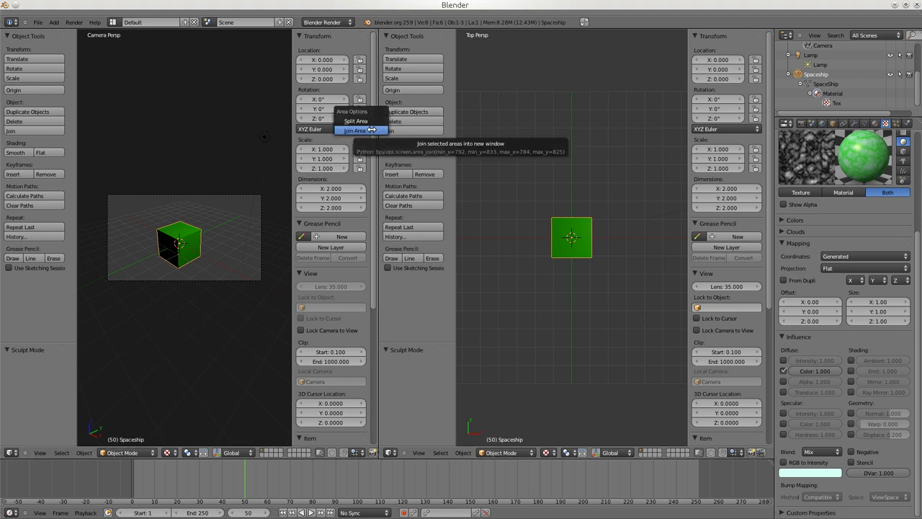
click(371, 130)
right_click(378, 132)
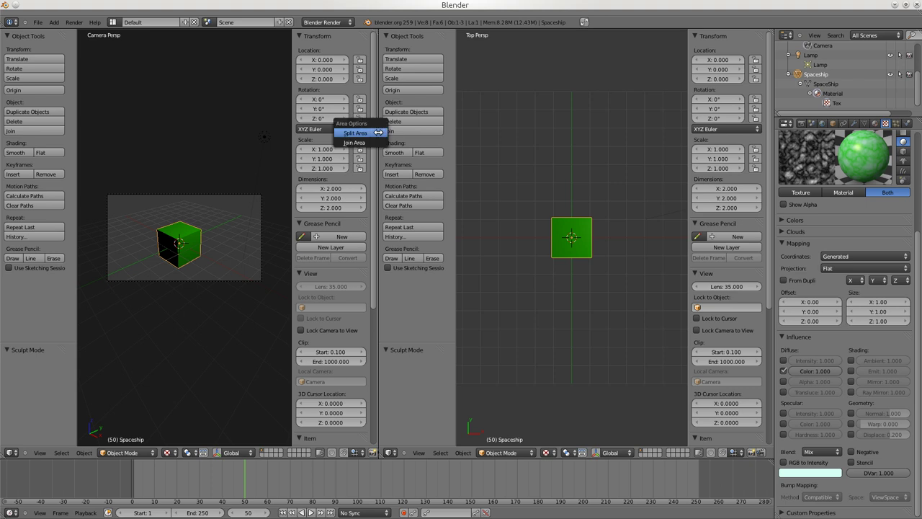
right_click(378, 133)
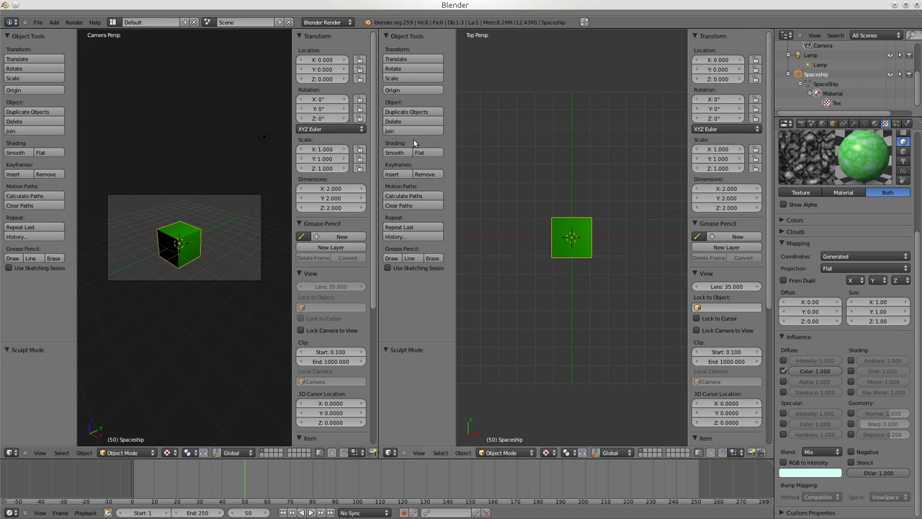
right_click(378, 145)
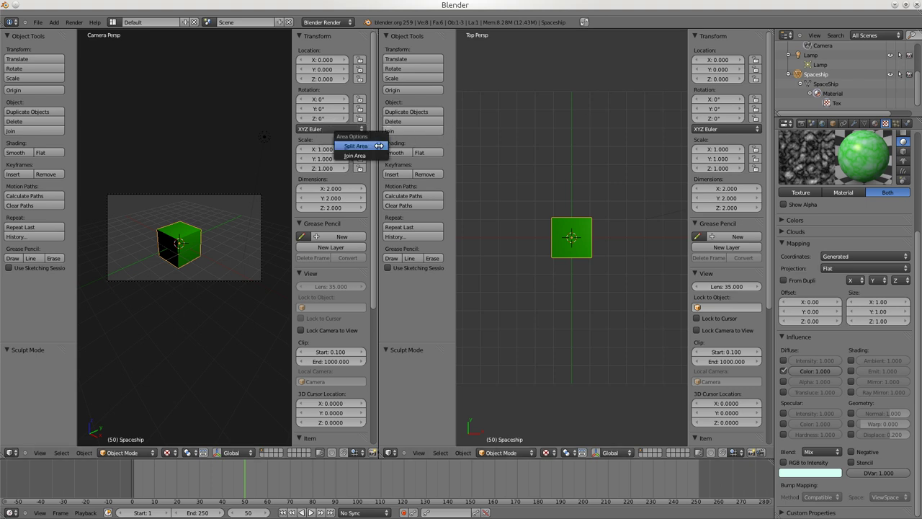
key(Escape)
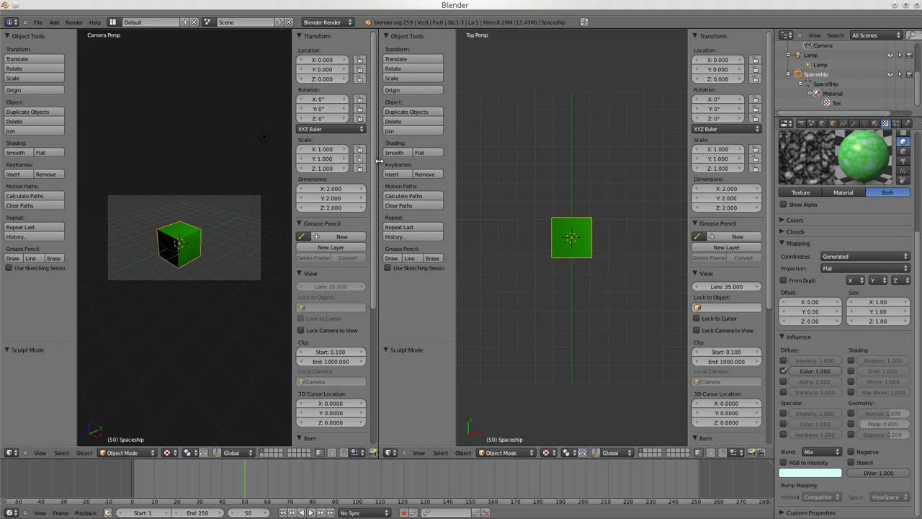
right_click(377, 163)
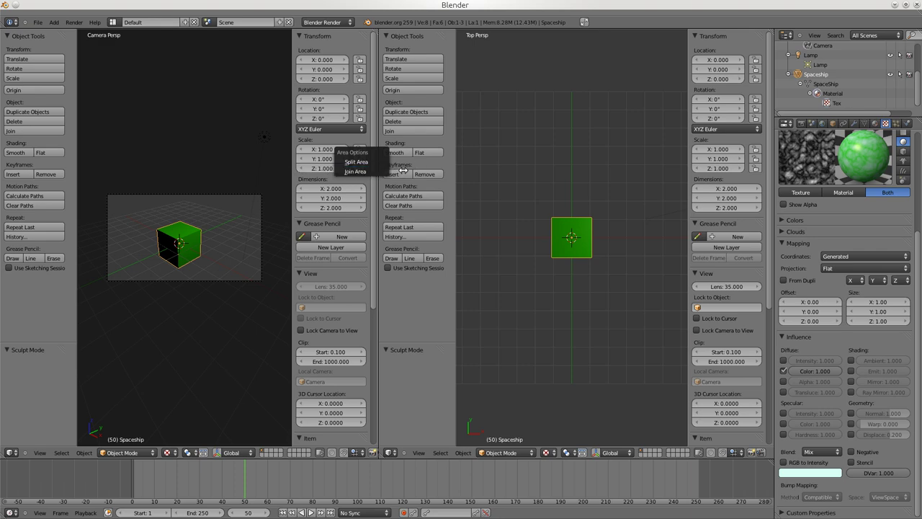
click(364, 171)
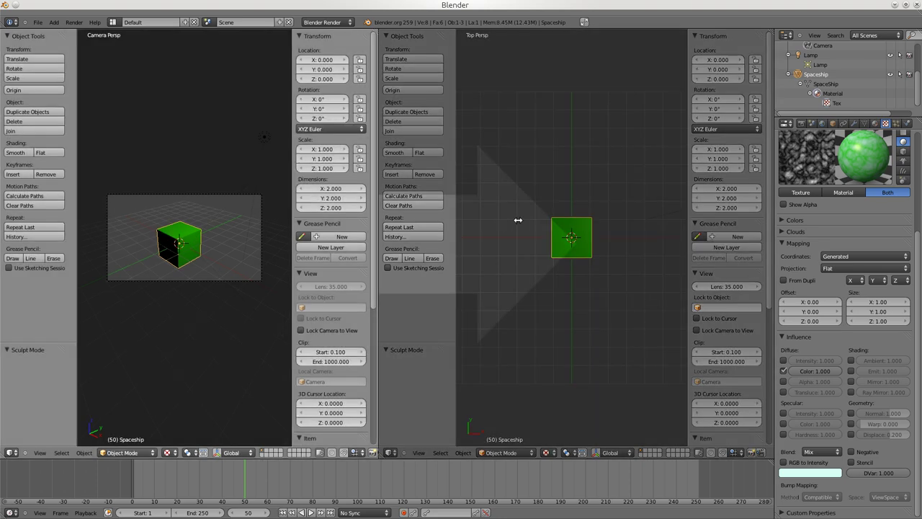
Finish joining into the camera view, then browse the screen layout list and Render menu
click(518, 220)
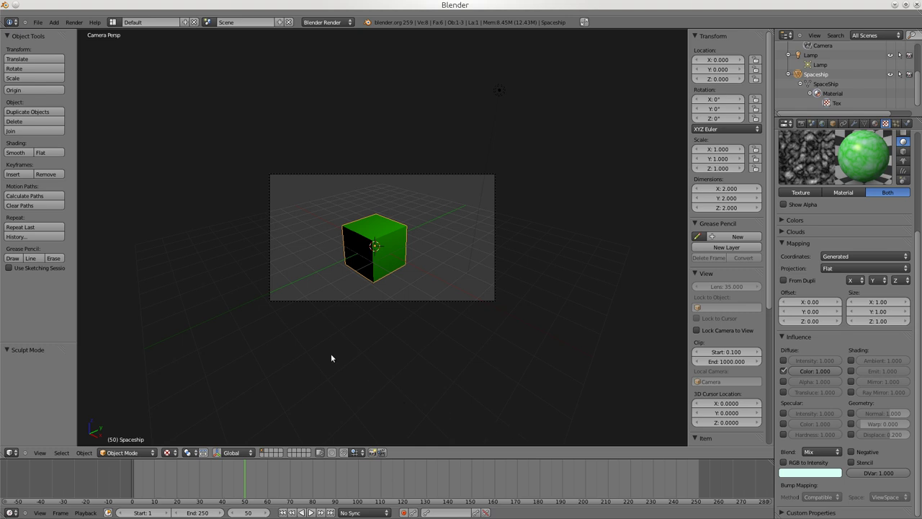
click(112, 25)
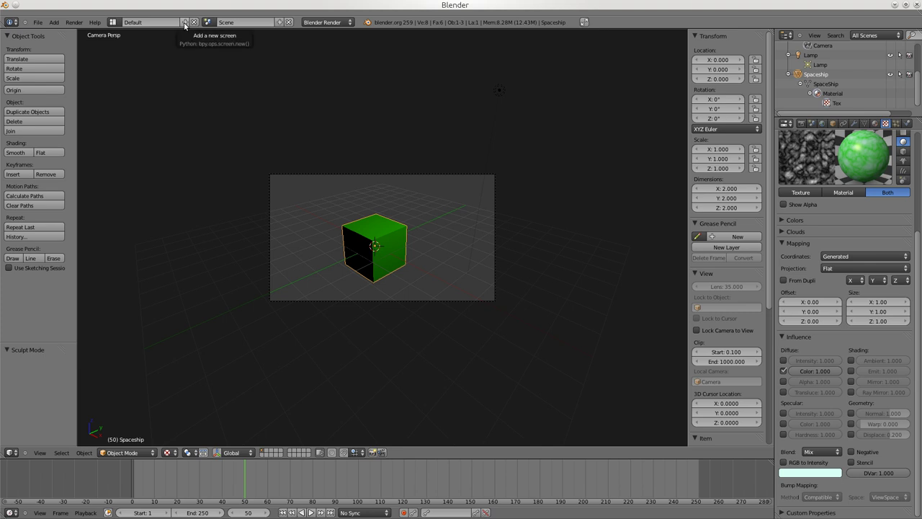
click(72, 23)
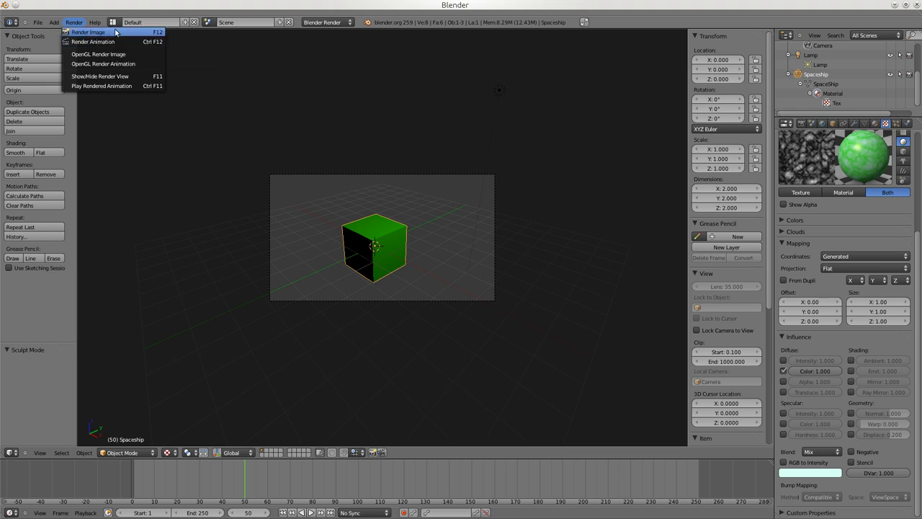
Bring up the Add > Metaball shapes with Ball highlighted
click(55, 24)
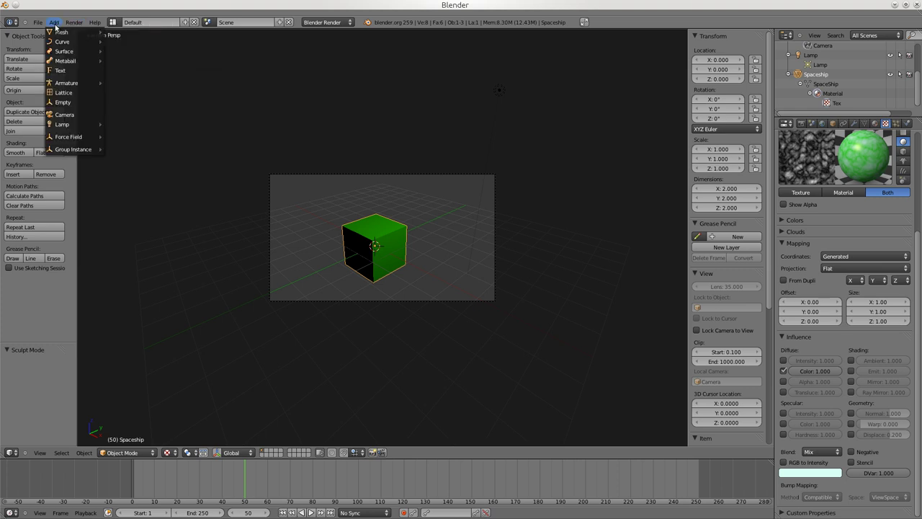
mouse_move(62, 33)
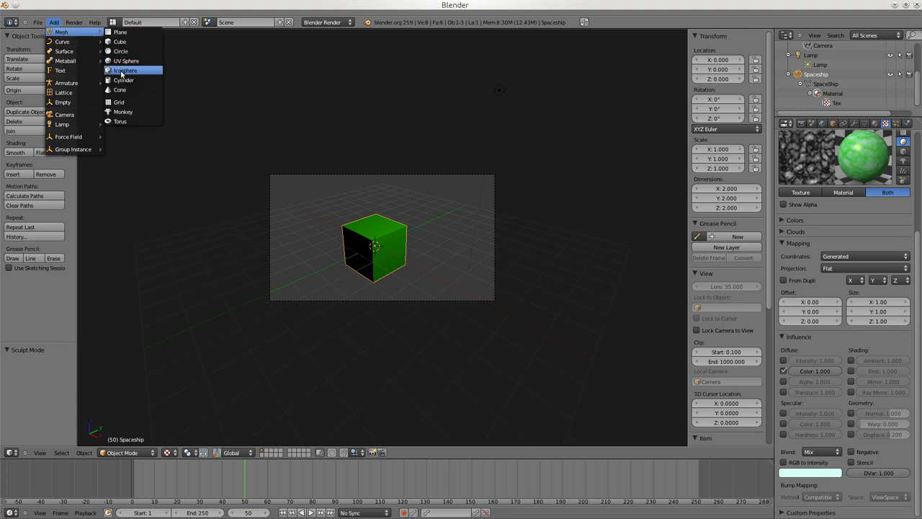
mouse_move(79, 44)
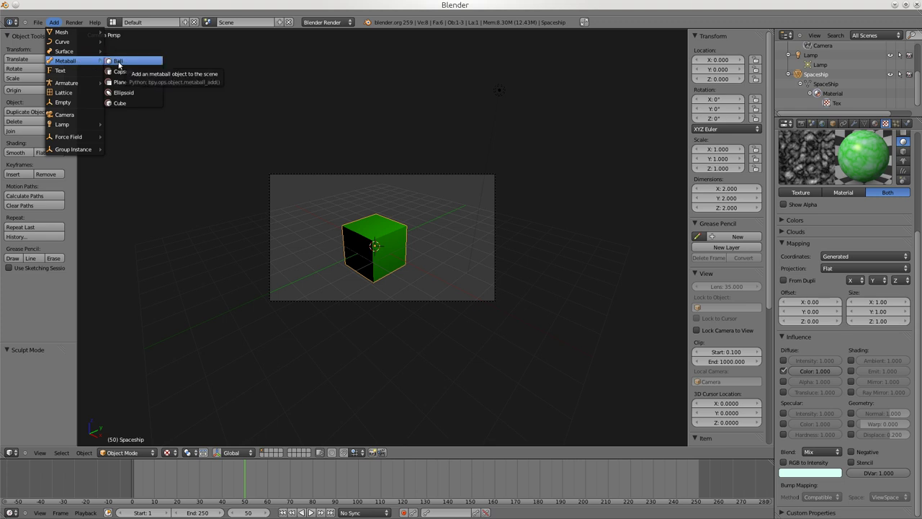
Add a metaball Ball at the origin and delete the green Spaceship cube
click(119, 63)
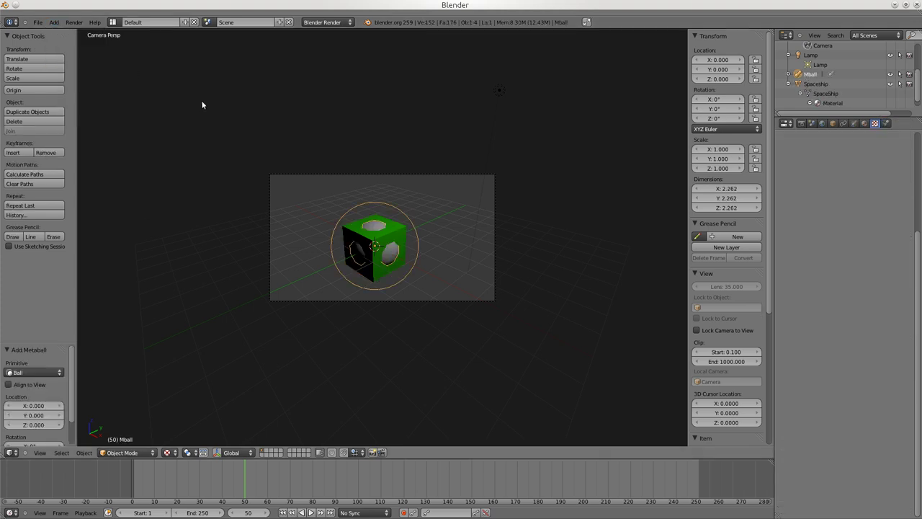
right_click(374, 264)
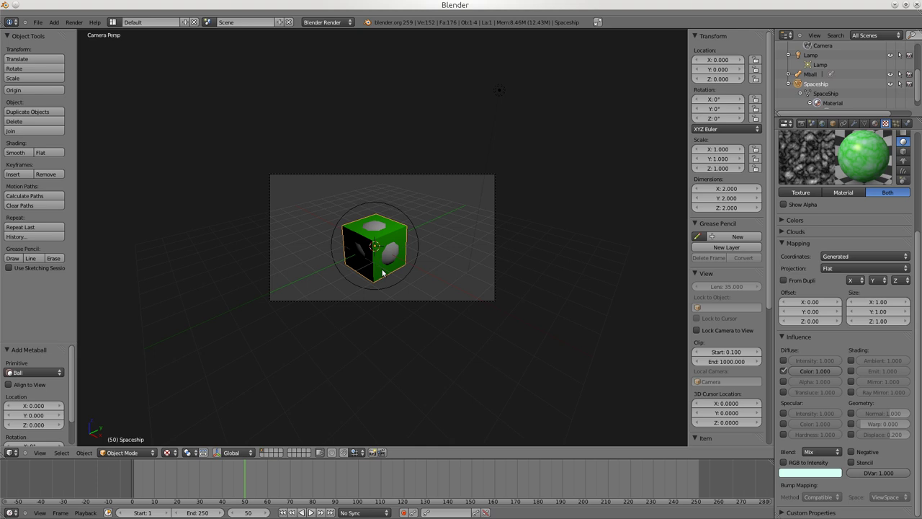
key(x)
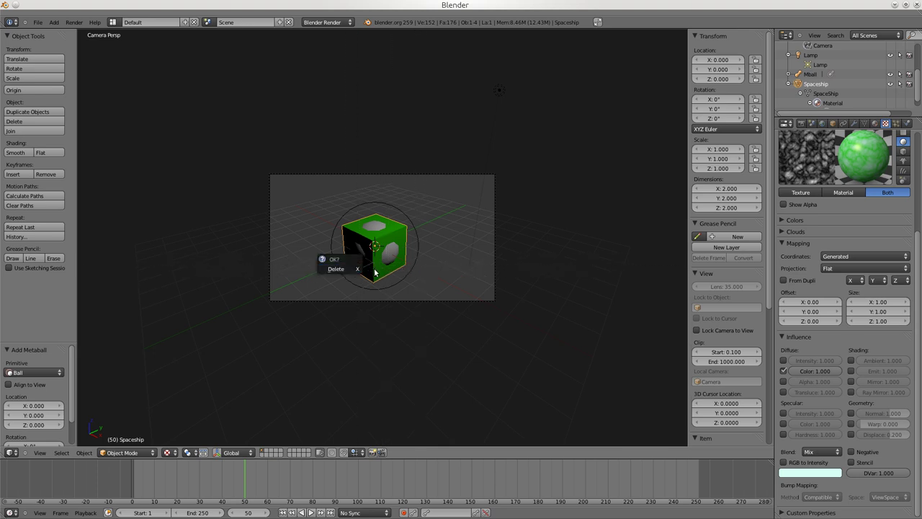
click(337, 269)
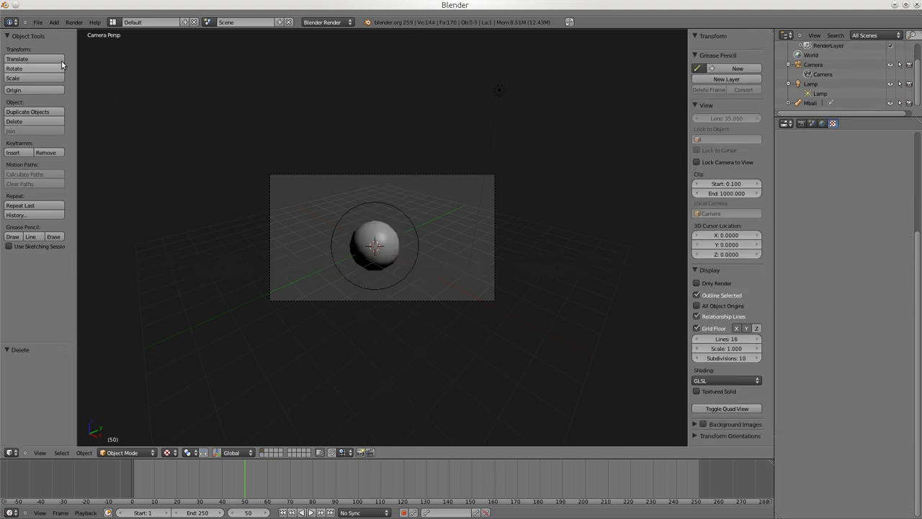
click(40, 23)
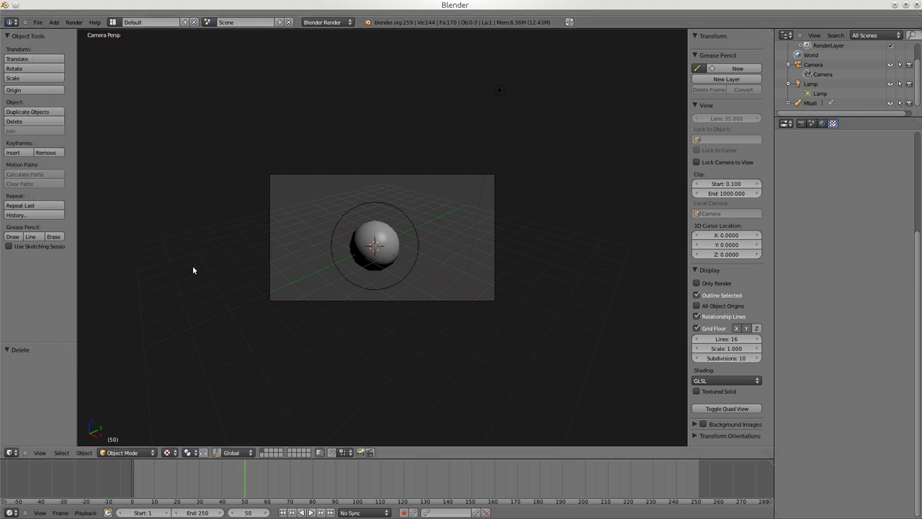
Add another metaball Ball, cancelling its move so it stays at 0, 0, 0
key(shift+a)
mouse_move(342, 256)
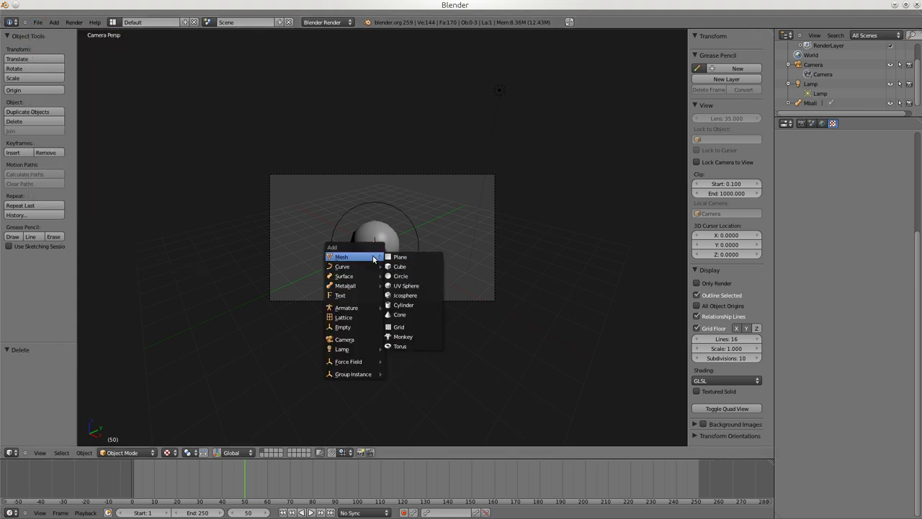
mouse_move(349, 286)
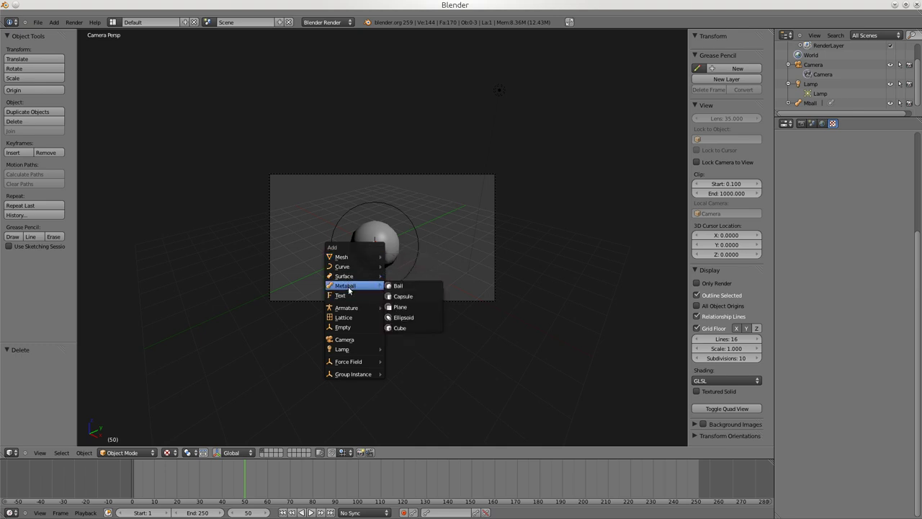
click(398, 286)
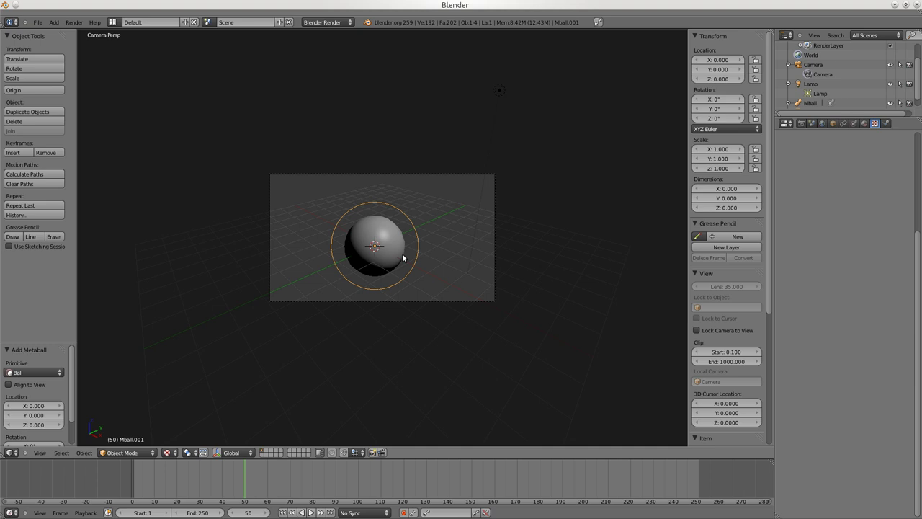
key(g)
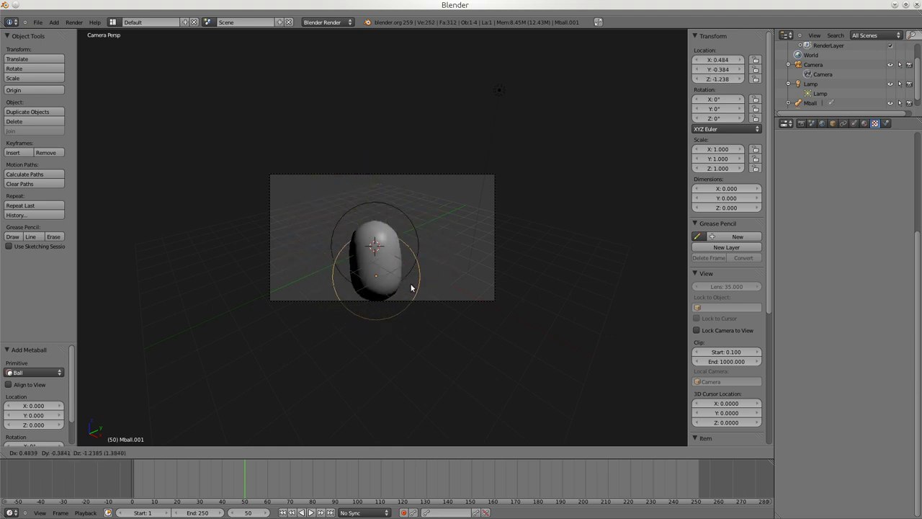
key(Escape)
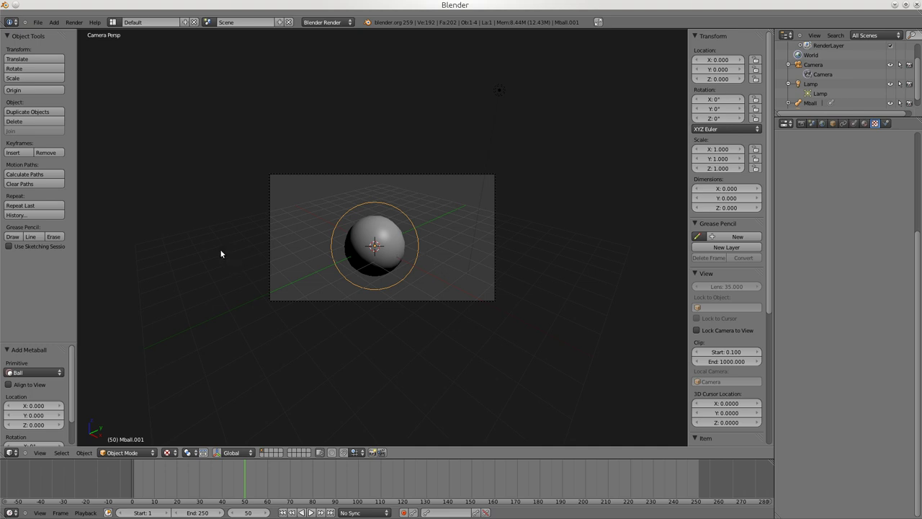
click(38, 22)
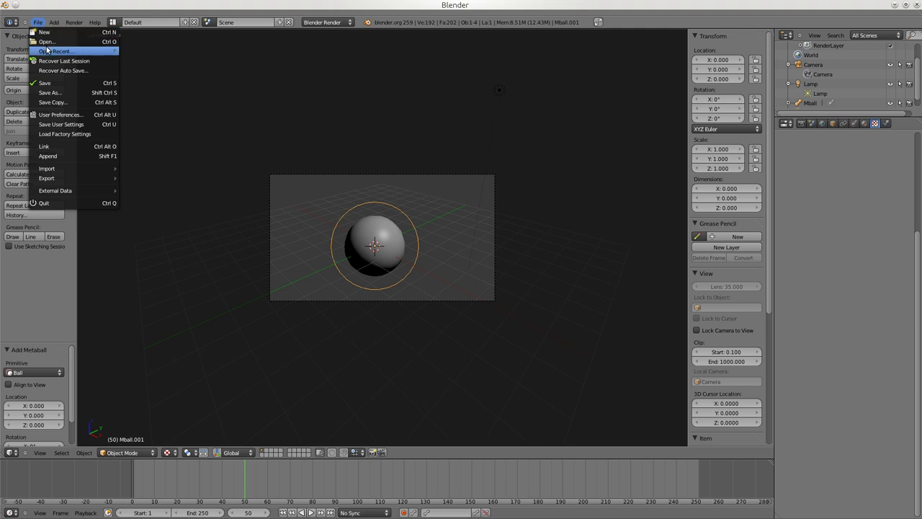
click(56, 23)
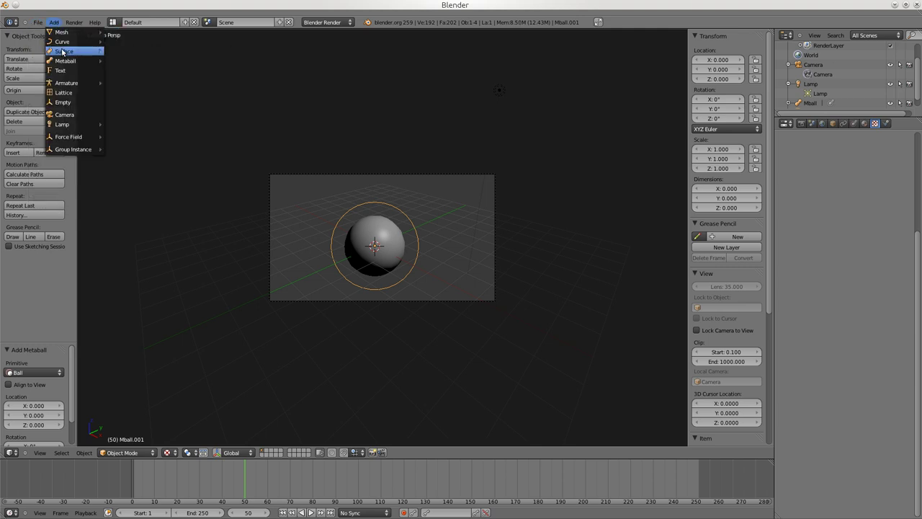
mouse_move(74, 85)
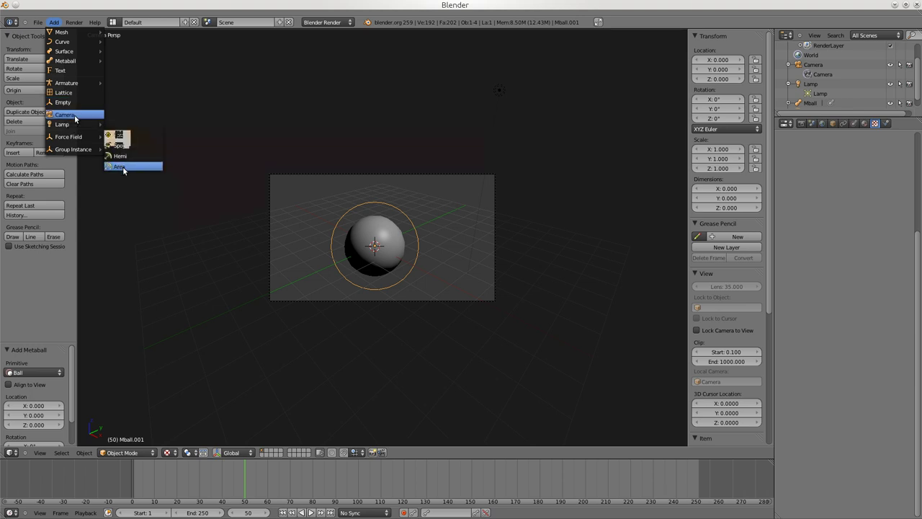
mouse_move(70, 138)
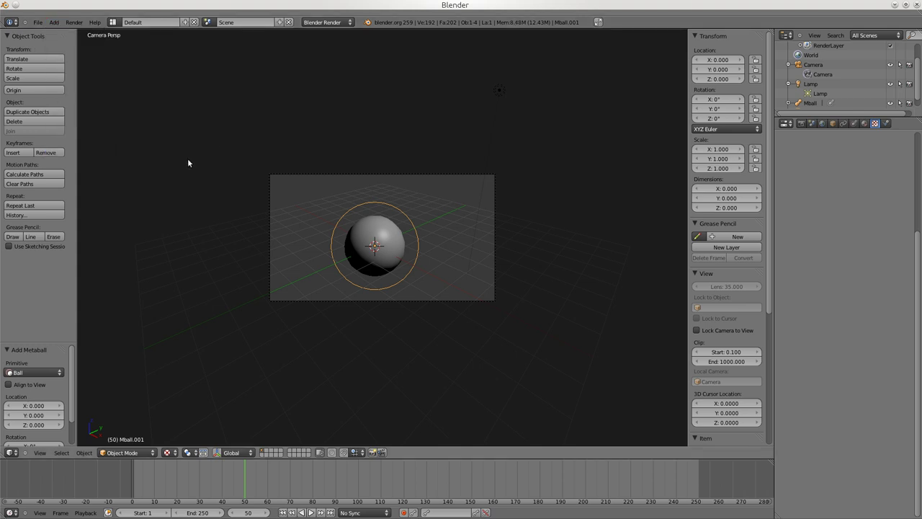
scroll(189, 163, up, 8)
scroll(189, 163, down, 7)
scroll(189, 162, up, 5)
scroll(190, 164, down, 2)
scroll(191, 163, down, 3)
scroll(191, 162, up, 2)
scroll(191, 164, down, 3)
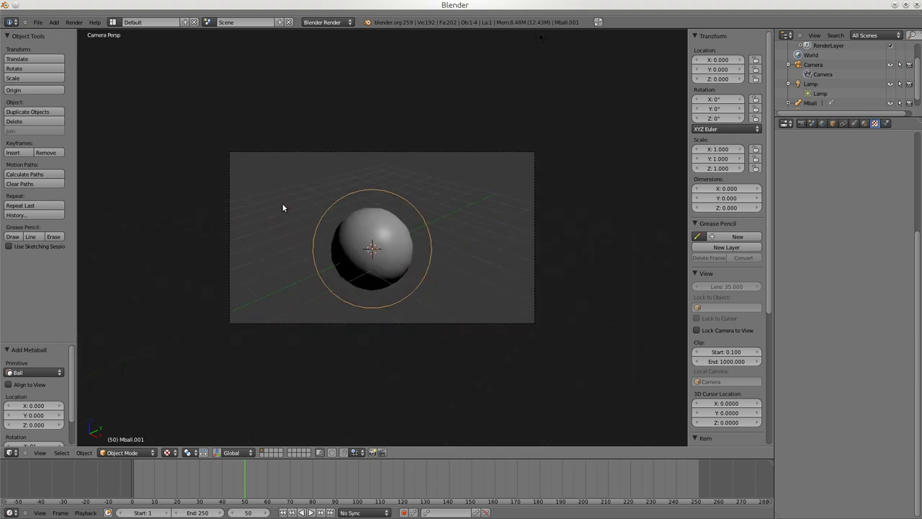
shift+middle_drag(286, 206, 258, 250)
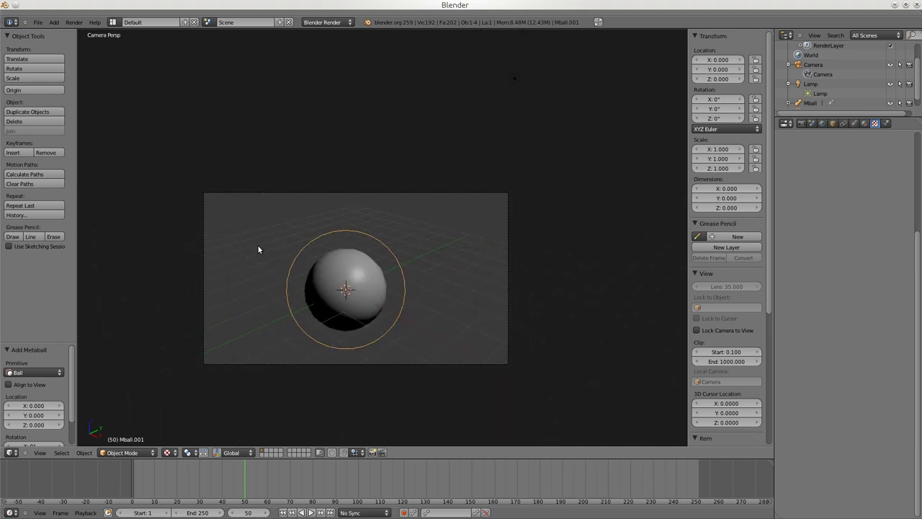
middle_drag(380, 196, 497, 194)
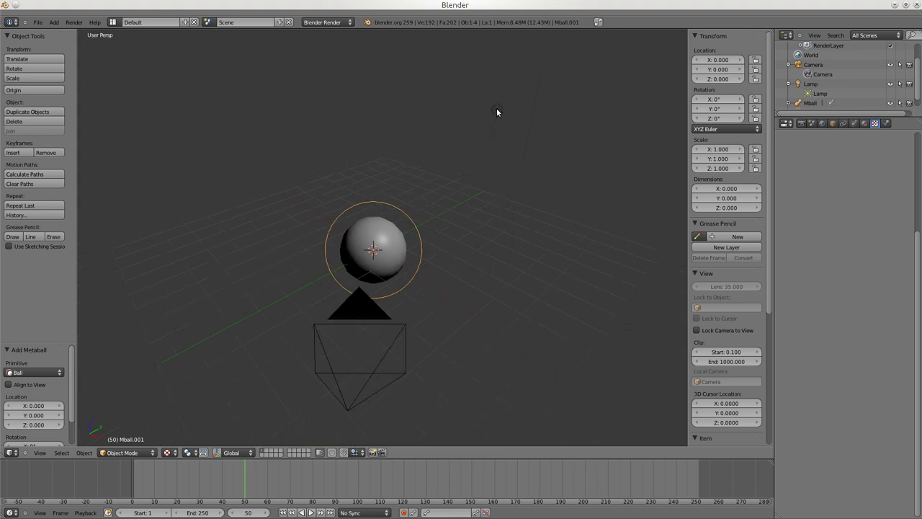
key(KP_0)
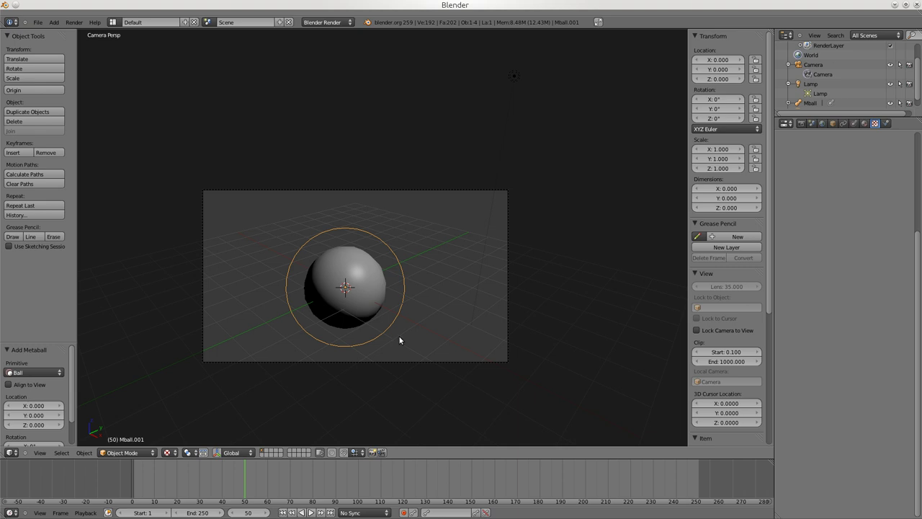
Look through the lamp and rotate it slightly to 40.891°, -5.96°, 99.081°
right_click(516, 77)
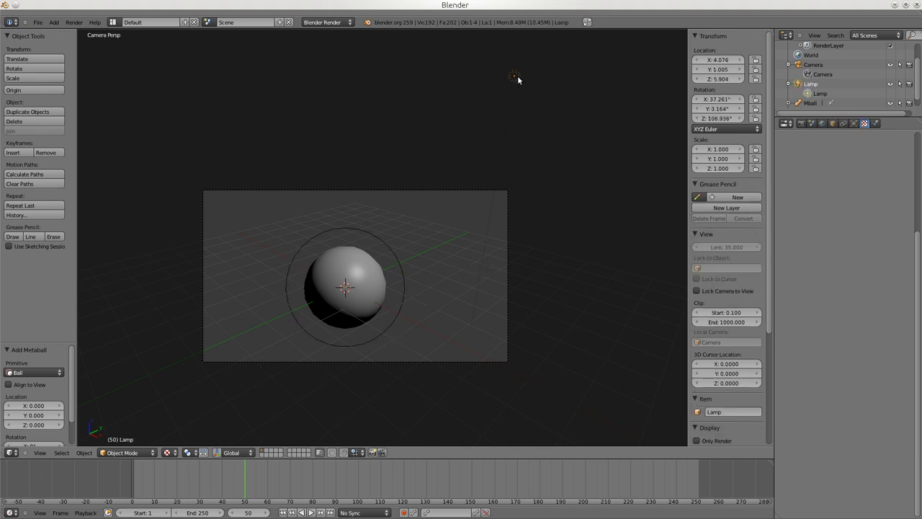
key(ctrl+KP_0)
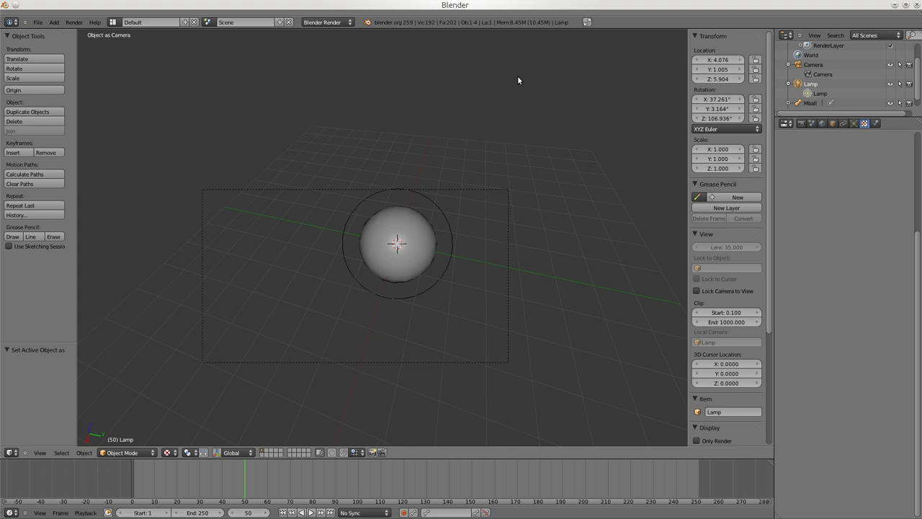
key(r)
key(r)
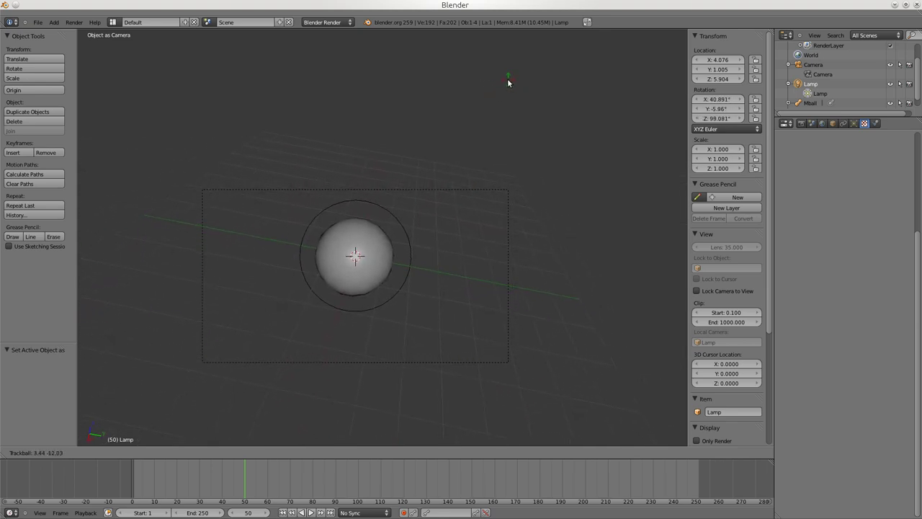
click(508, 82)
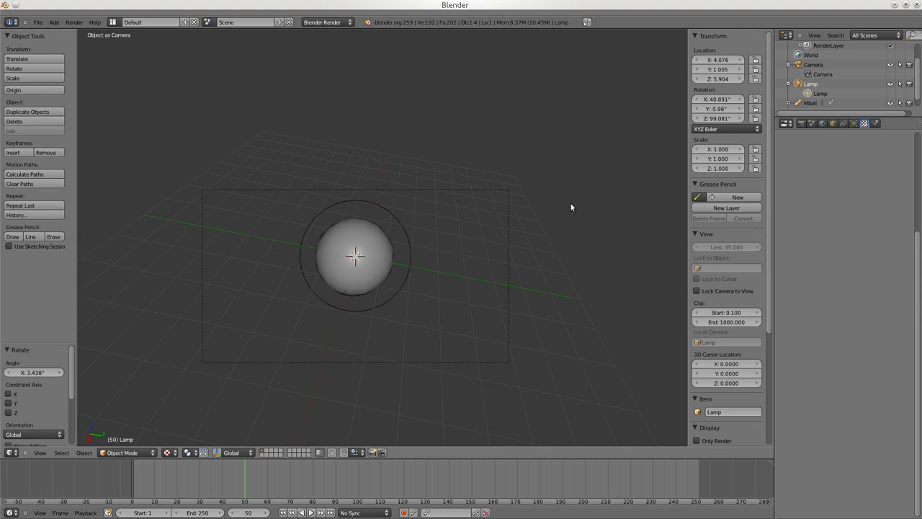
Make the Camera object the active scene camera and view through it again
key(KP_0)
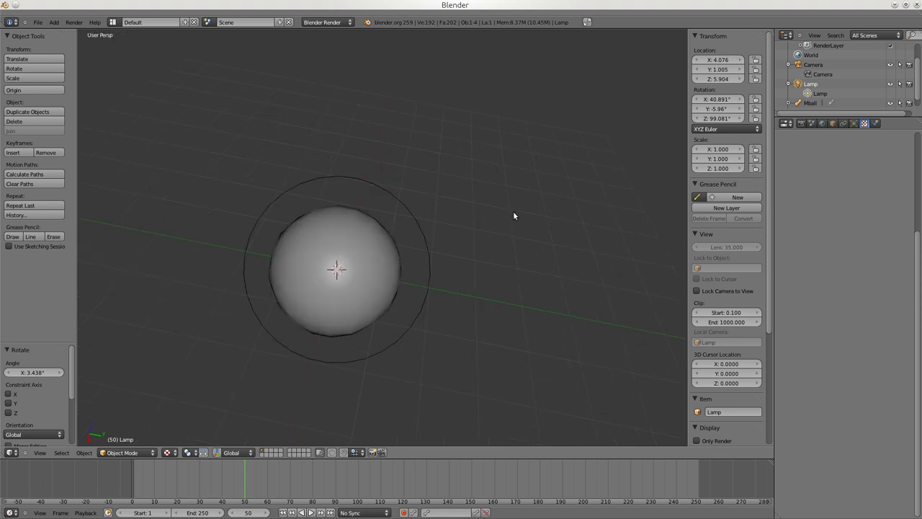
middle_drag(510, 240, 456, 293)
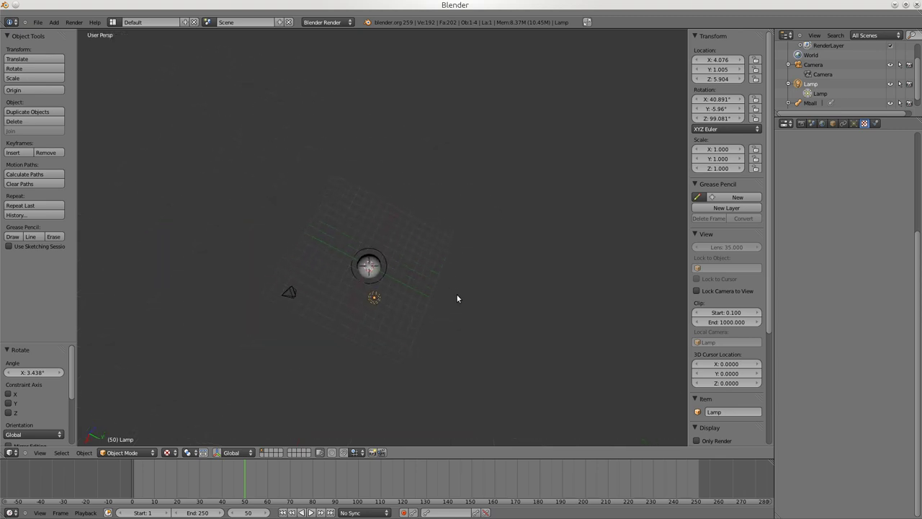
right_click(293, 296)
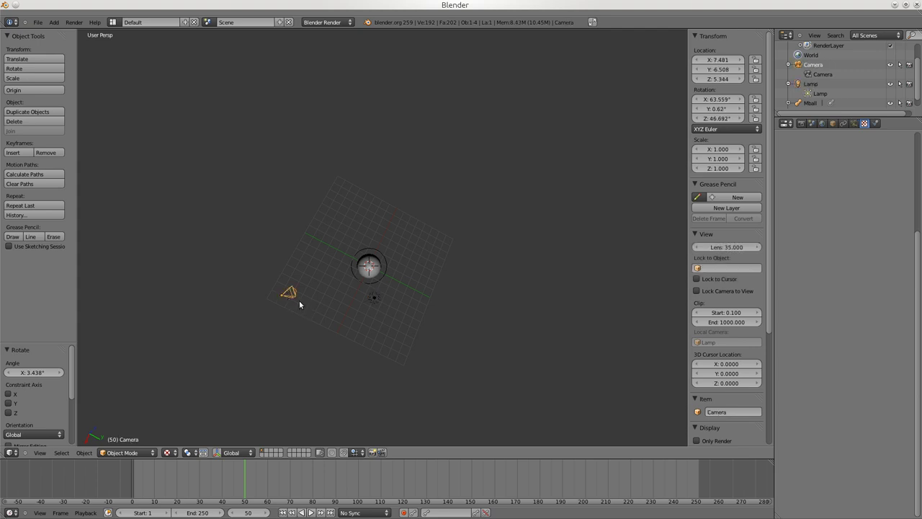
key(ctrl+KP_0)
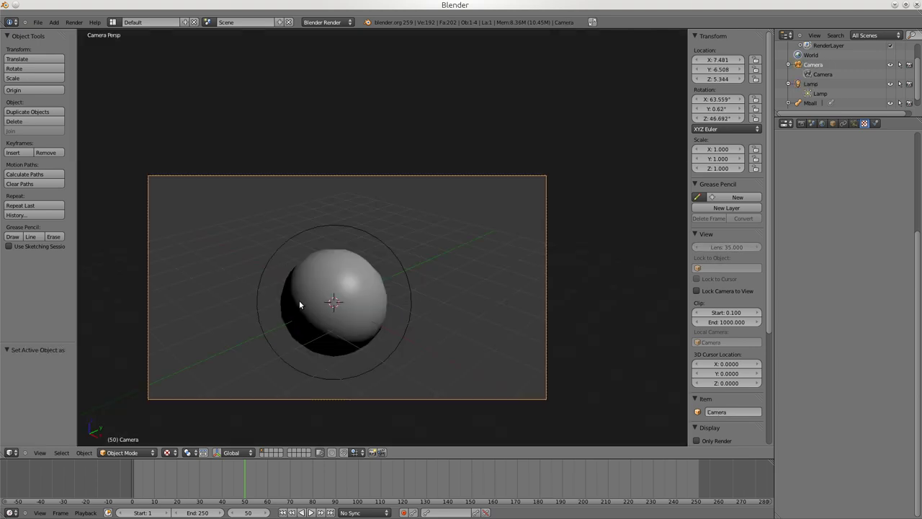